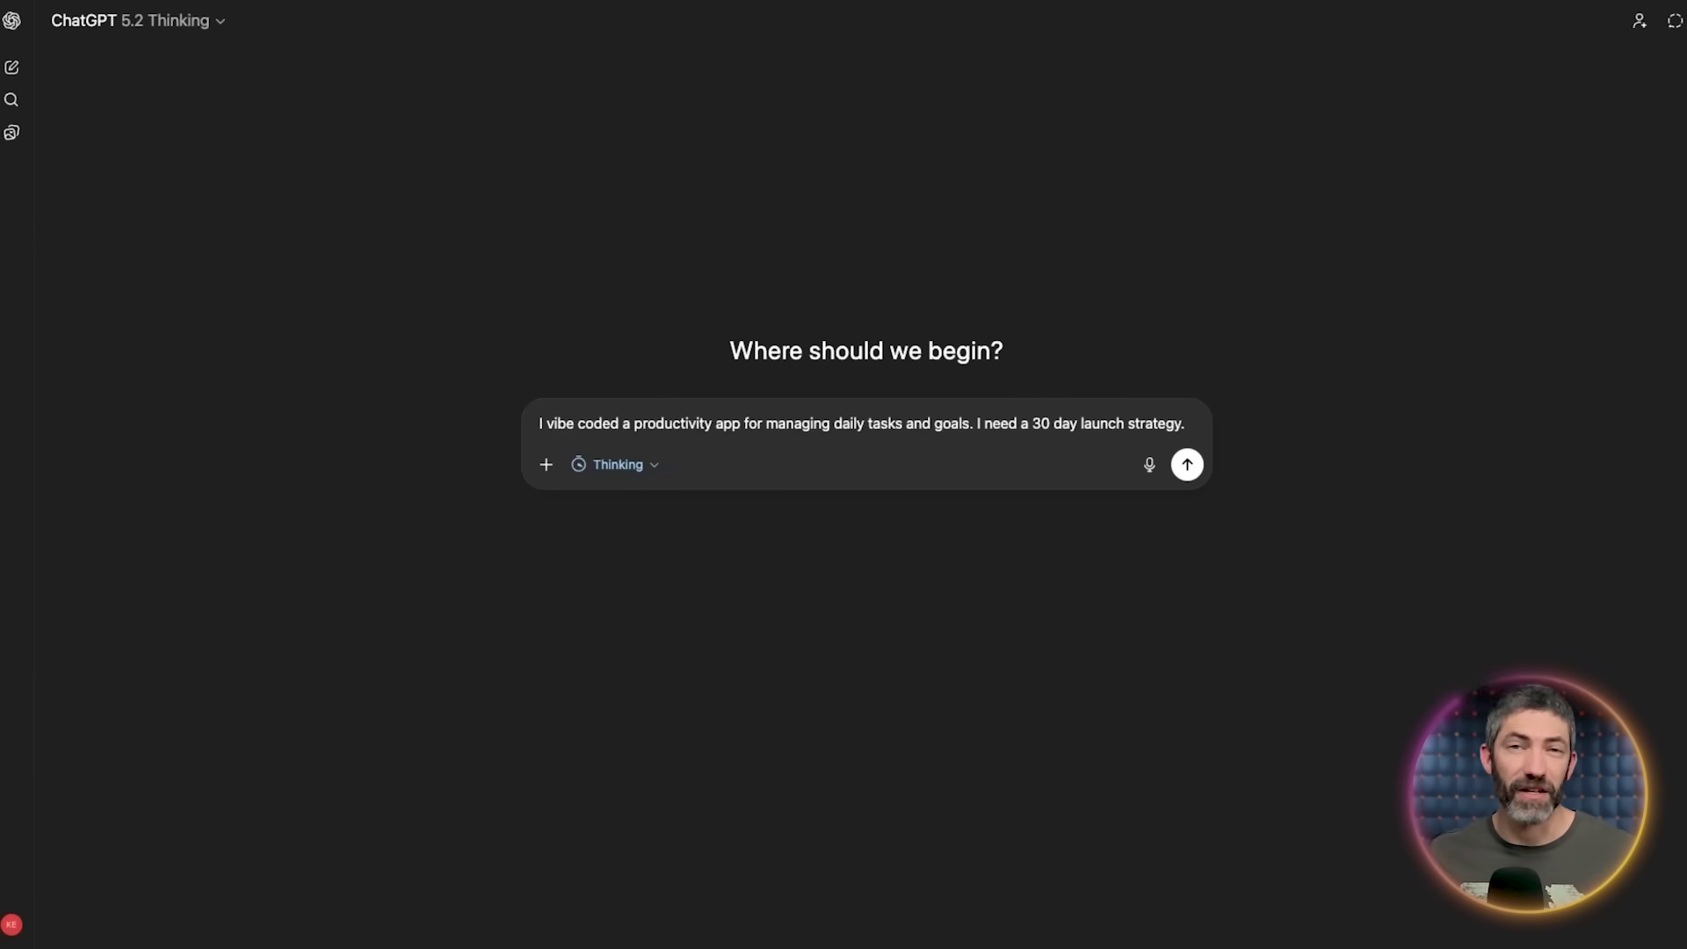
- Send the 30-day launch strategy request and scroll through the generic answer
{"action": "left_click", "coordinate": [1196, 479]}
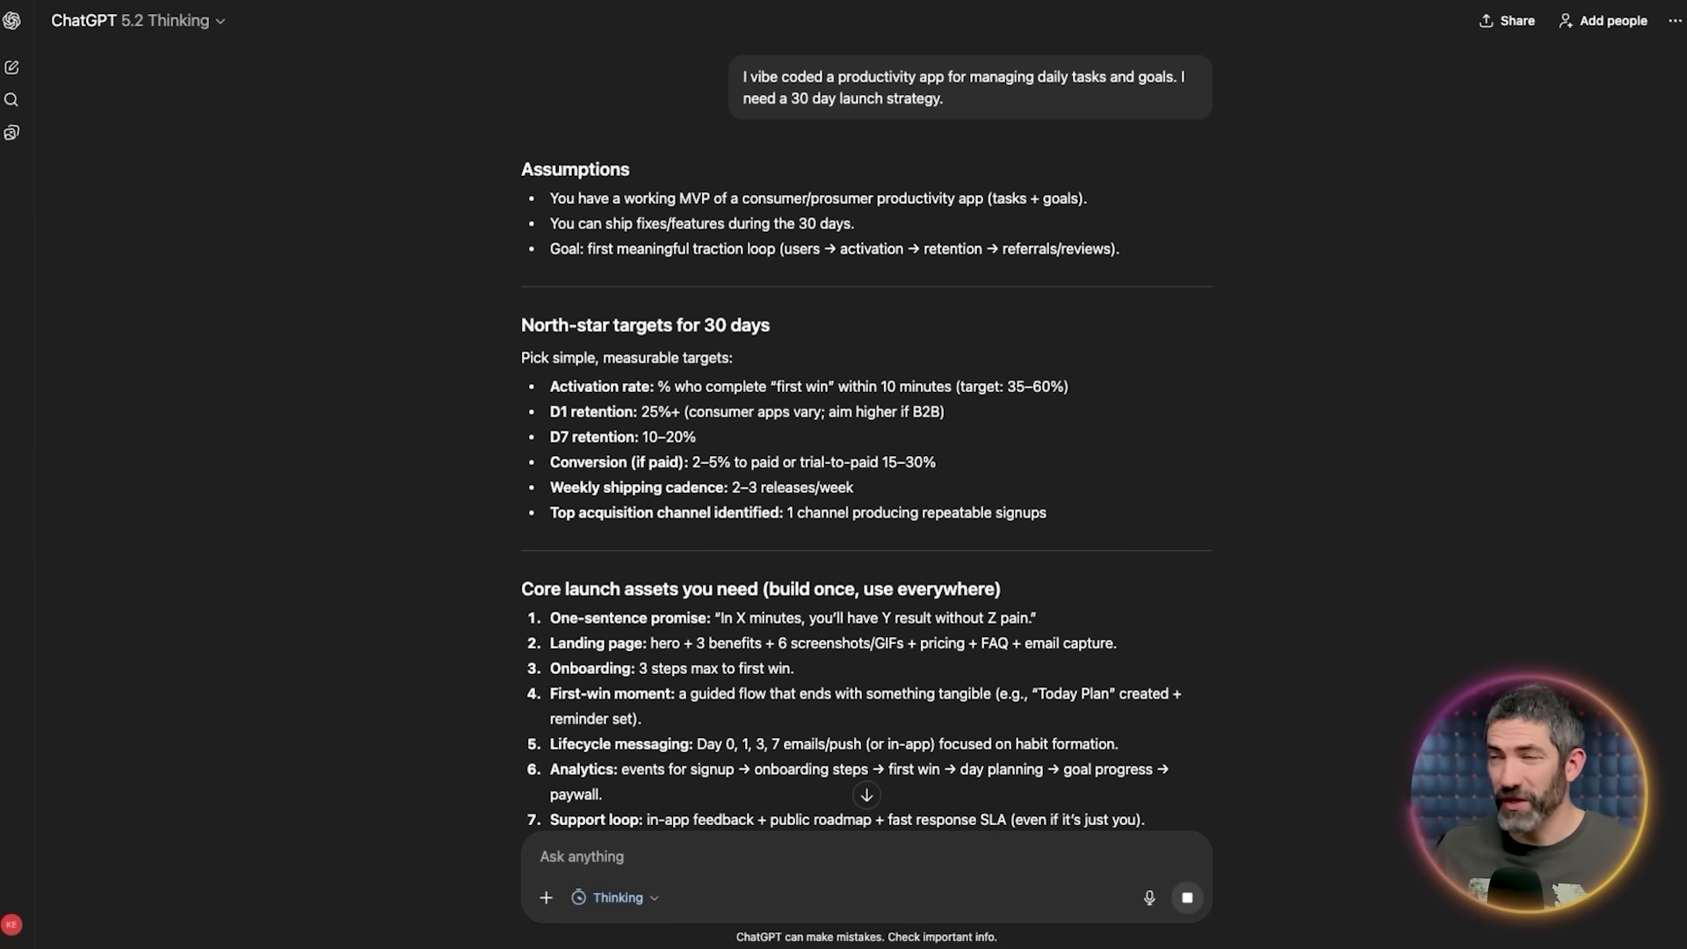
{"action": "scroll", "coordinate": [1045, 578], "scroll_direction": "down", "scroll_amount": 20}
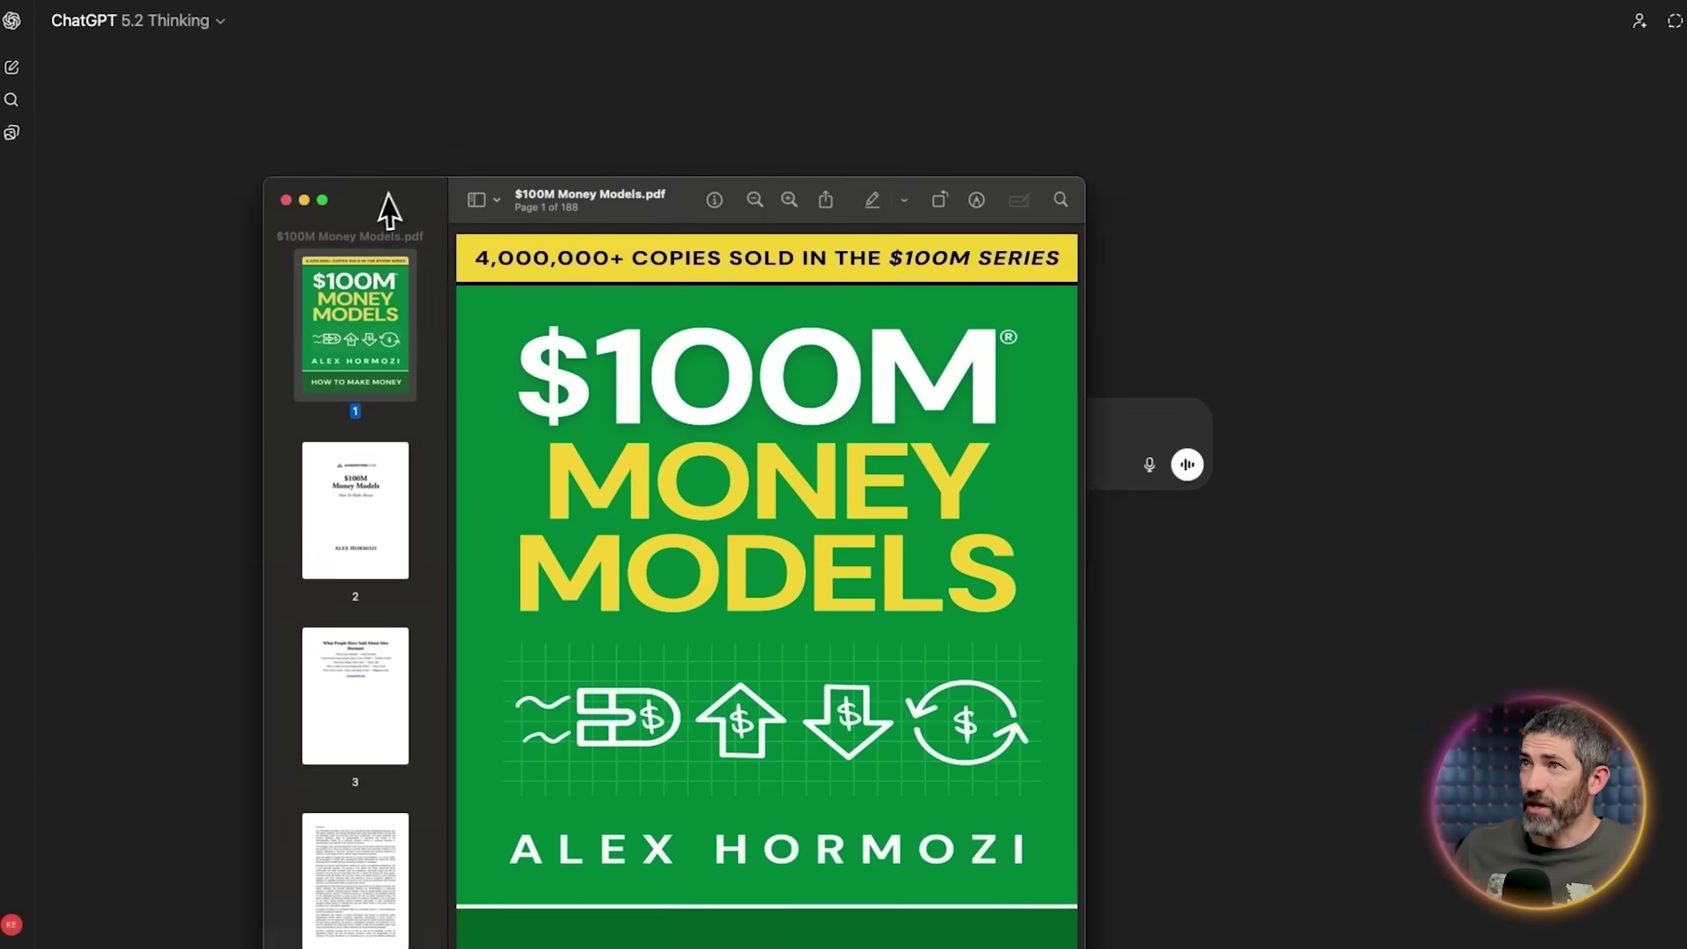
- Send $100M Money Models.pdf with the Master Guide meta-prompt, its [TASK] set to 'launching a product'
{"action": "left_click_drag", "start_coordinate": [389, 210], "coordinate": [606, 70]}
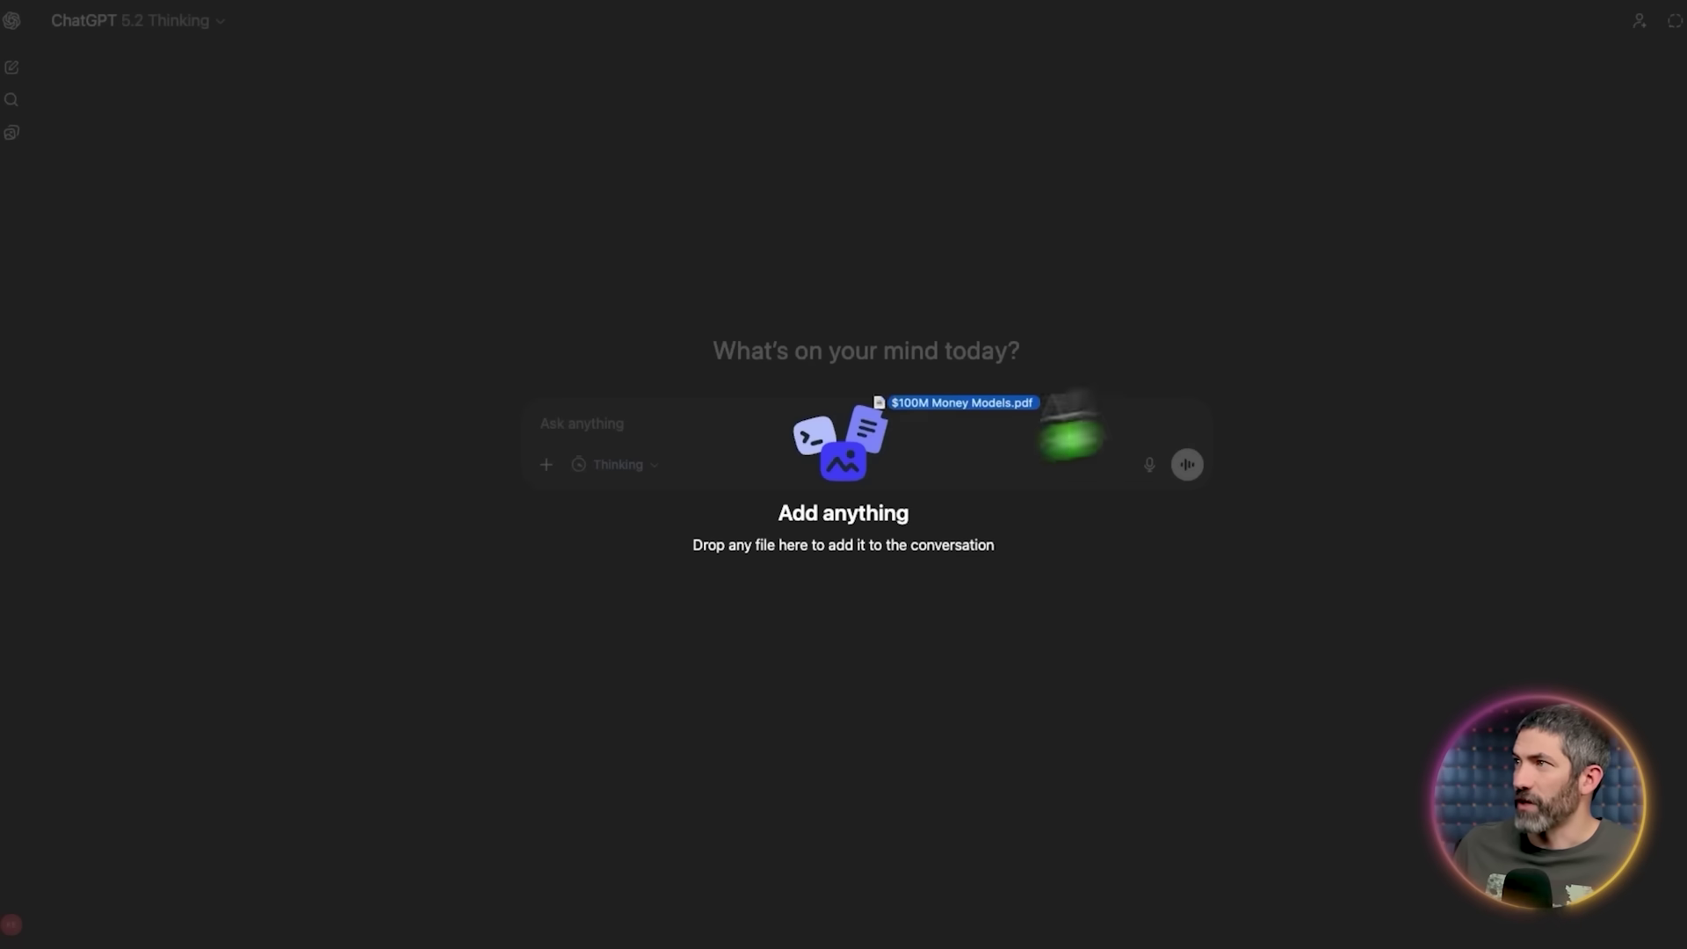
{"action": "left_click_drag", "start_coordinate": [873, 407], "coordinate": [792, 467]}
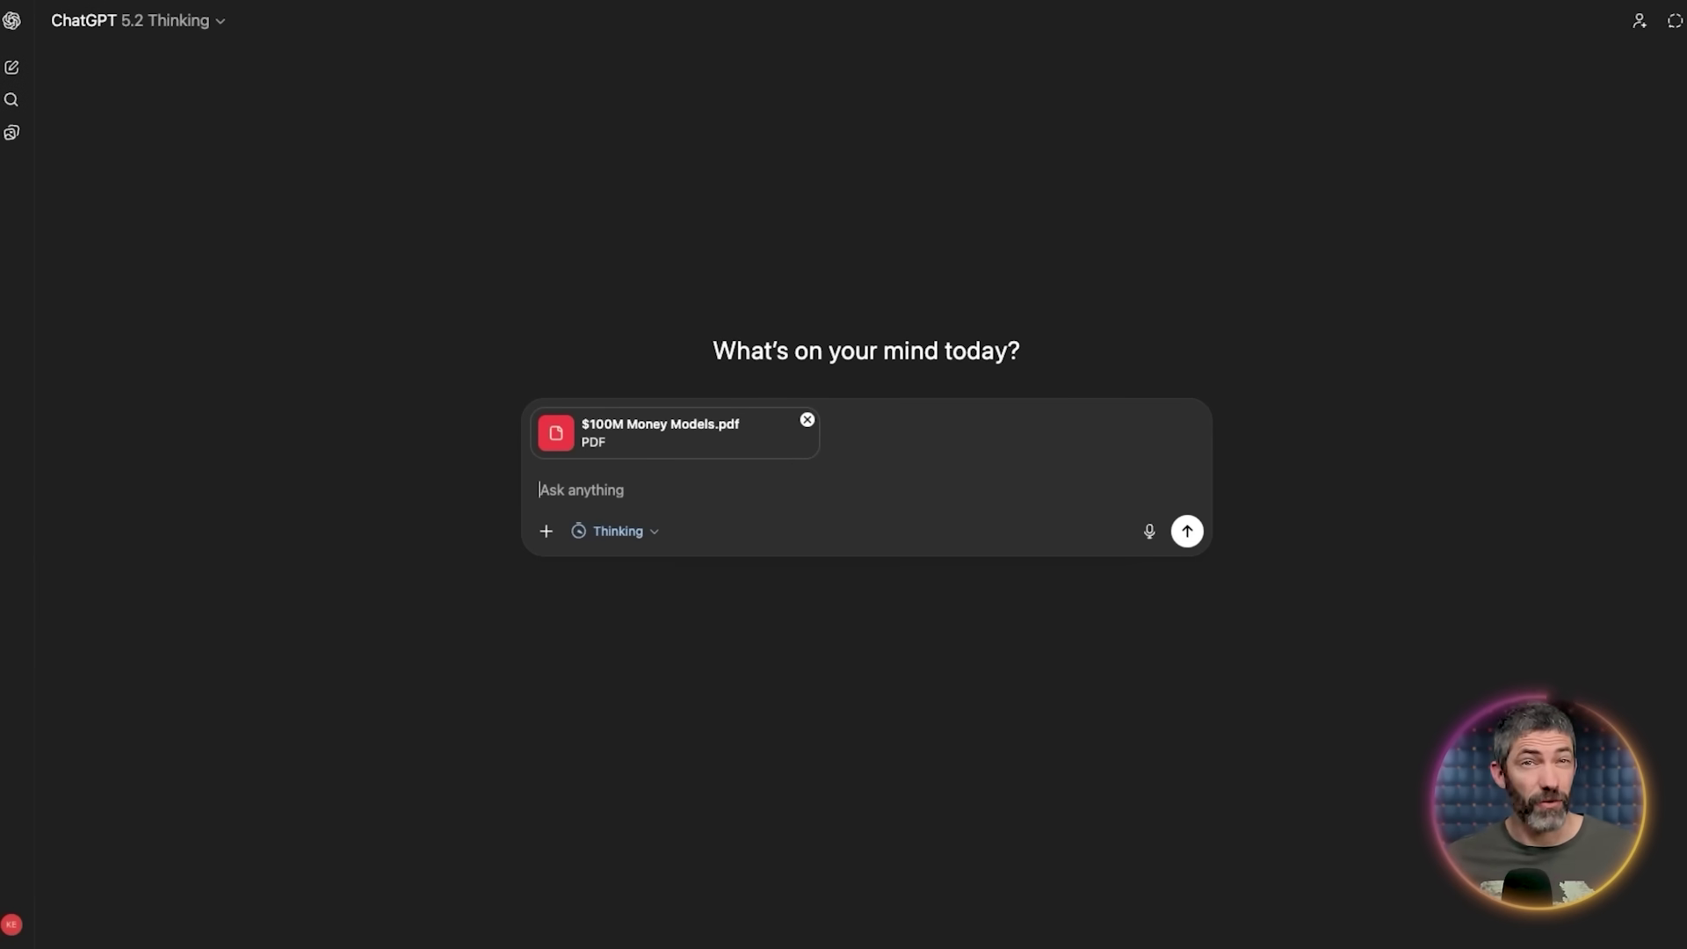
{"action": "type", "text": "Analyze the attached document and identify the core framework used for [TASK]. Extract the step-by-step logic, the specific constraints mentioned, and the 'Golden Rules' the author follows. Then, create a comprehensive Master Guide that I can use as a foundation for my own project. Do not summarize; reconstruct the system."}
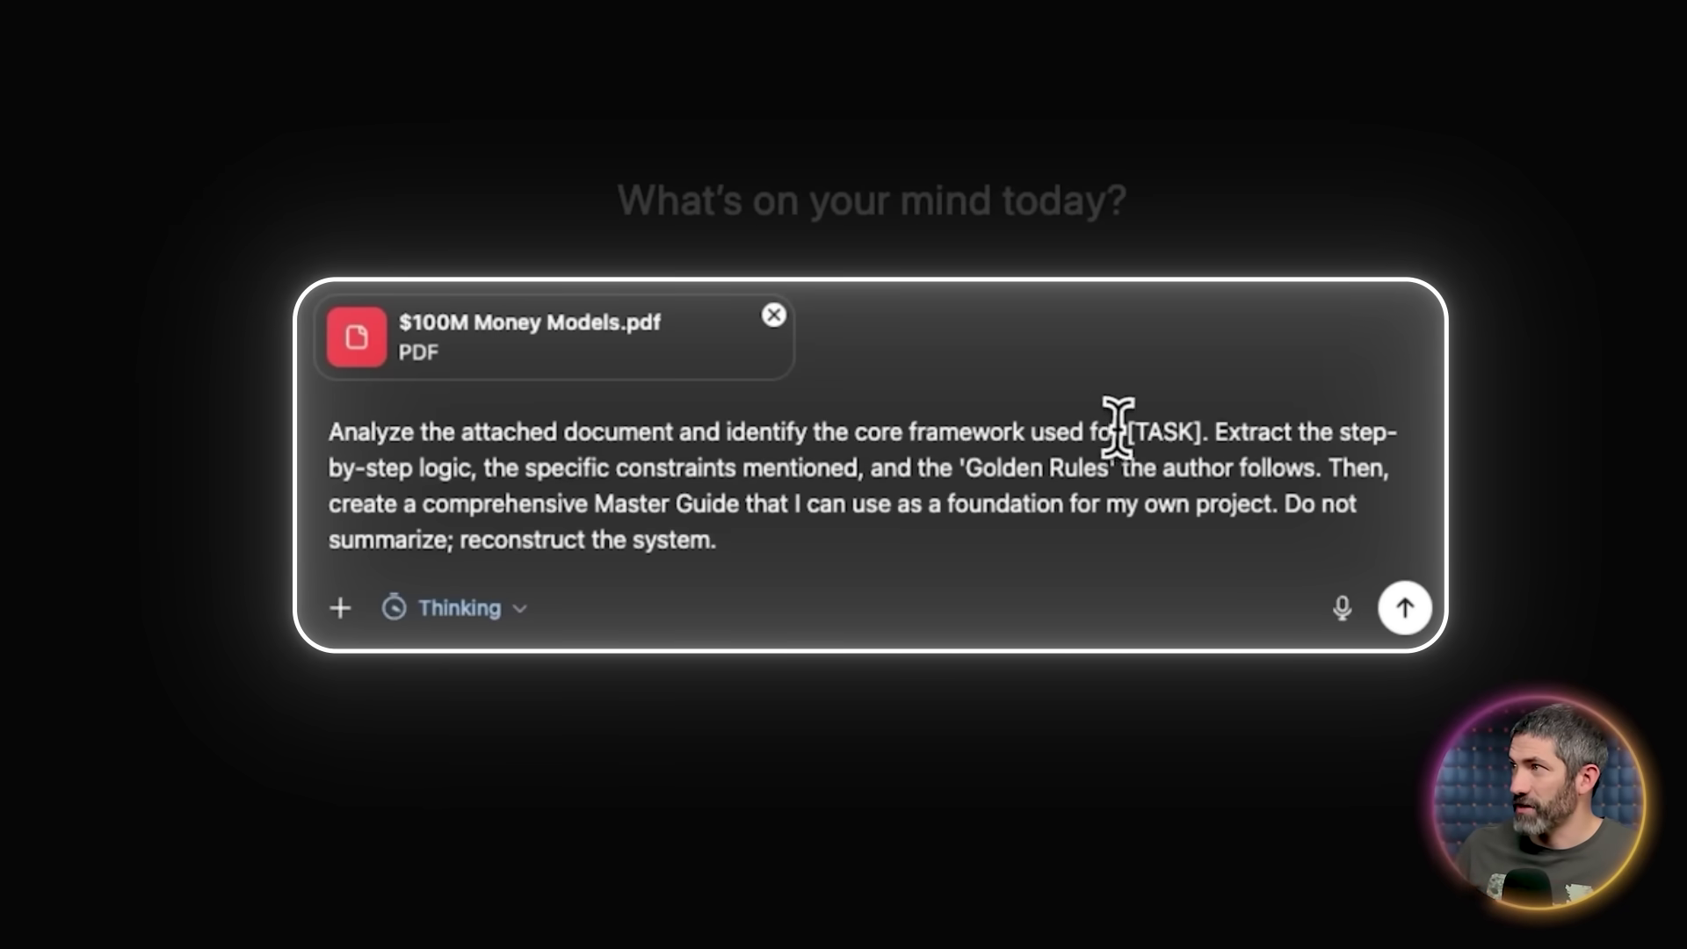
{"action": "left_click_drag", "start_coordinate": [1130, 412], "coordinate": [1199, 428]}
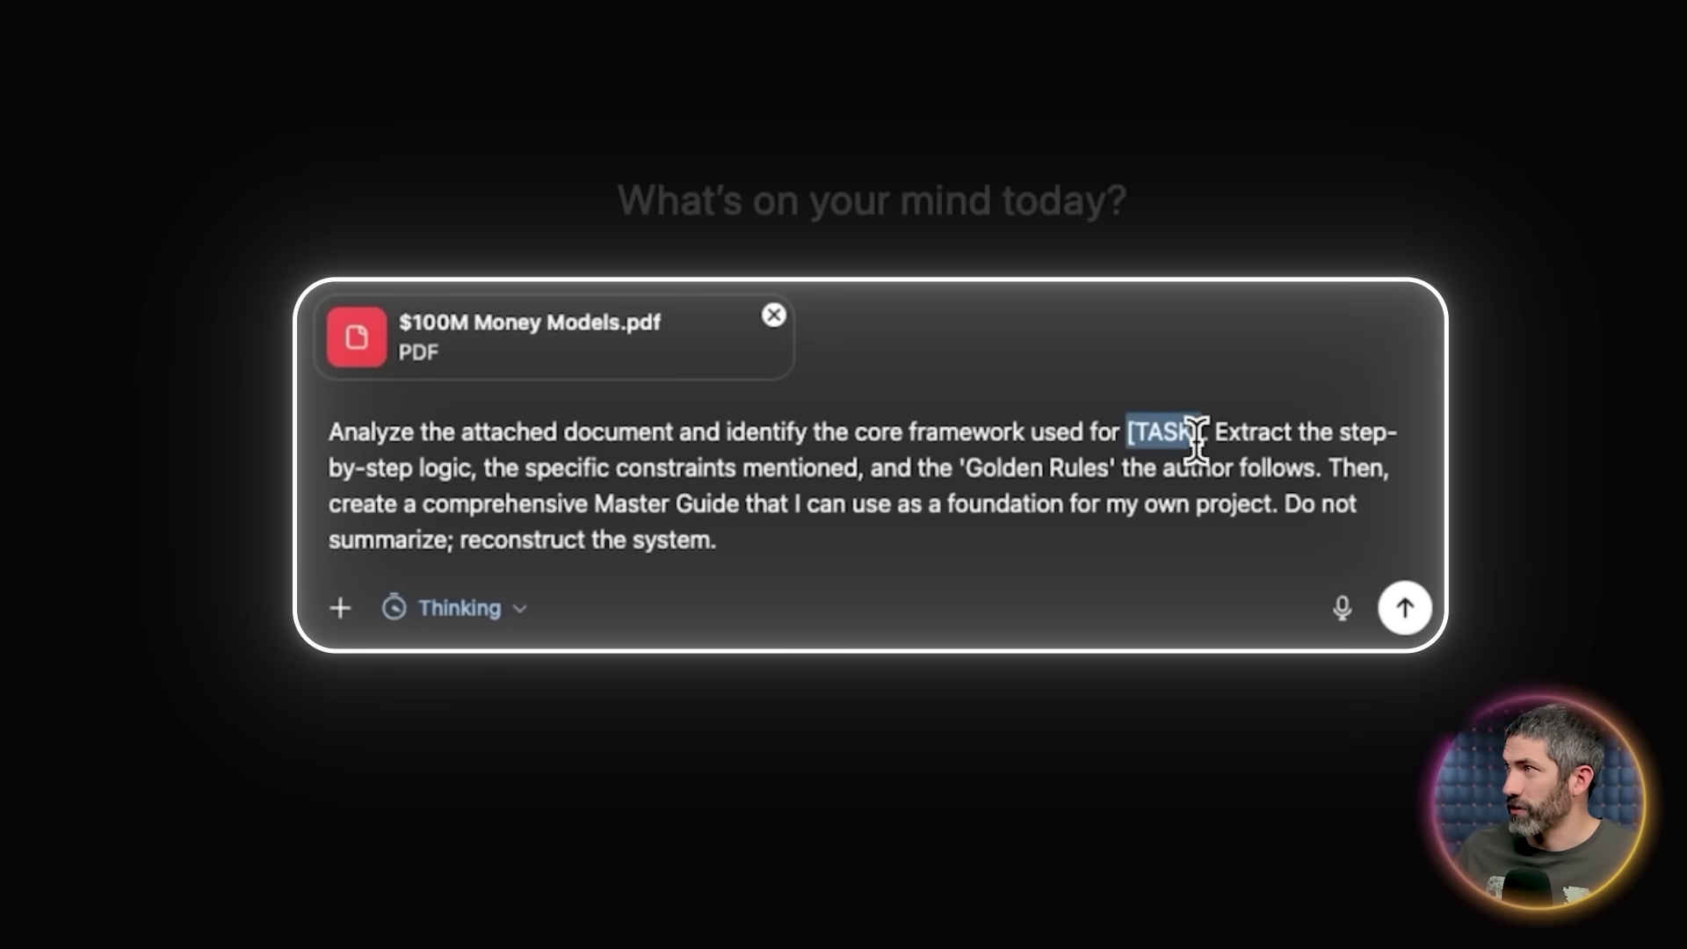
{"action": "type", "text": "launching a product."}
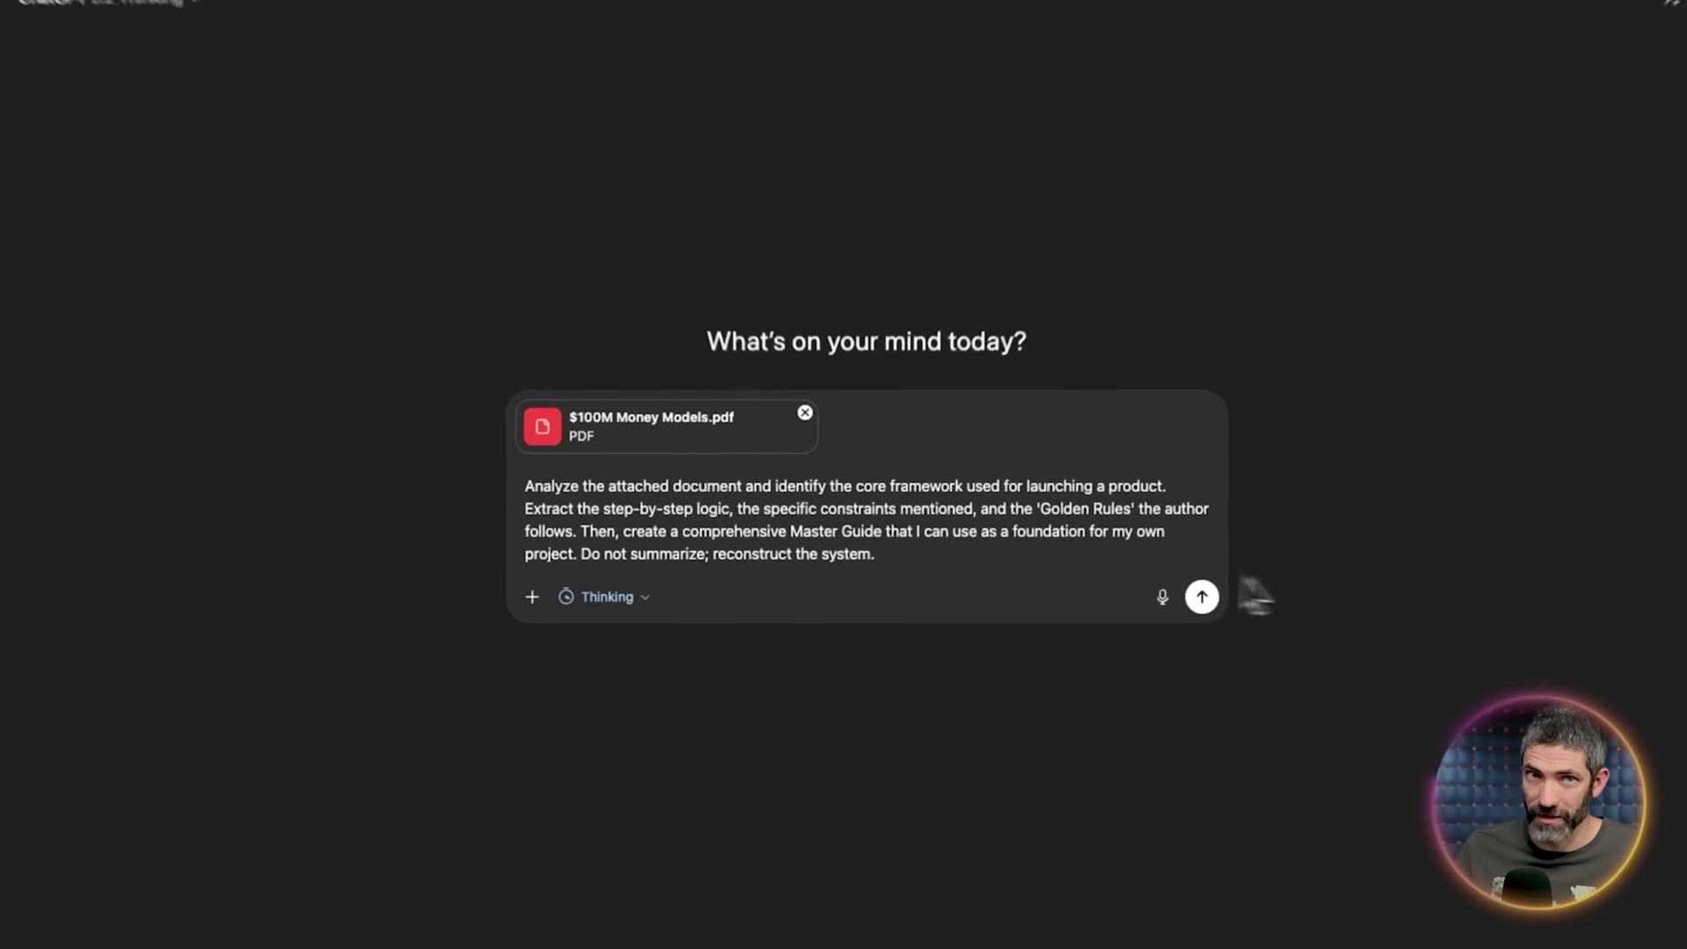
{"action": "left_click", "coordinate": [1187, 597]}
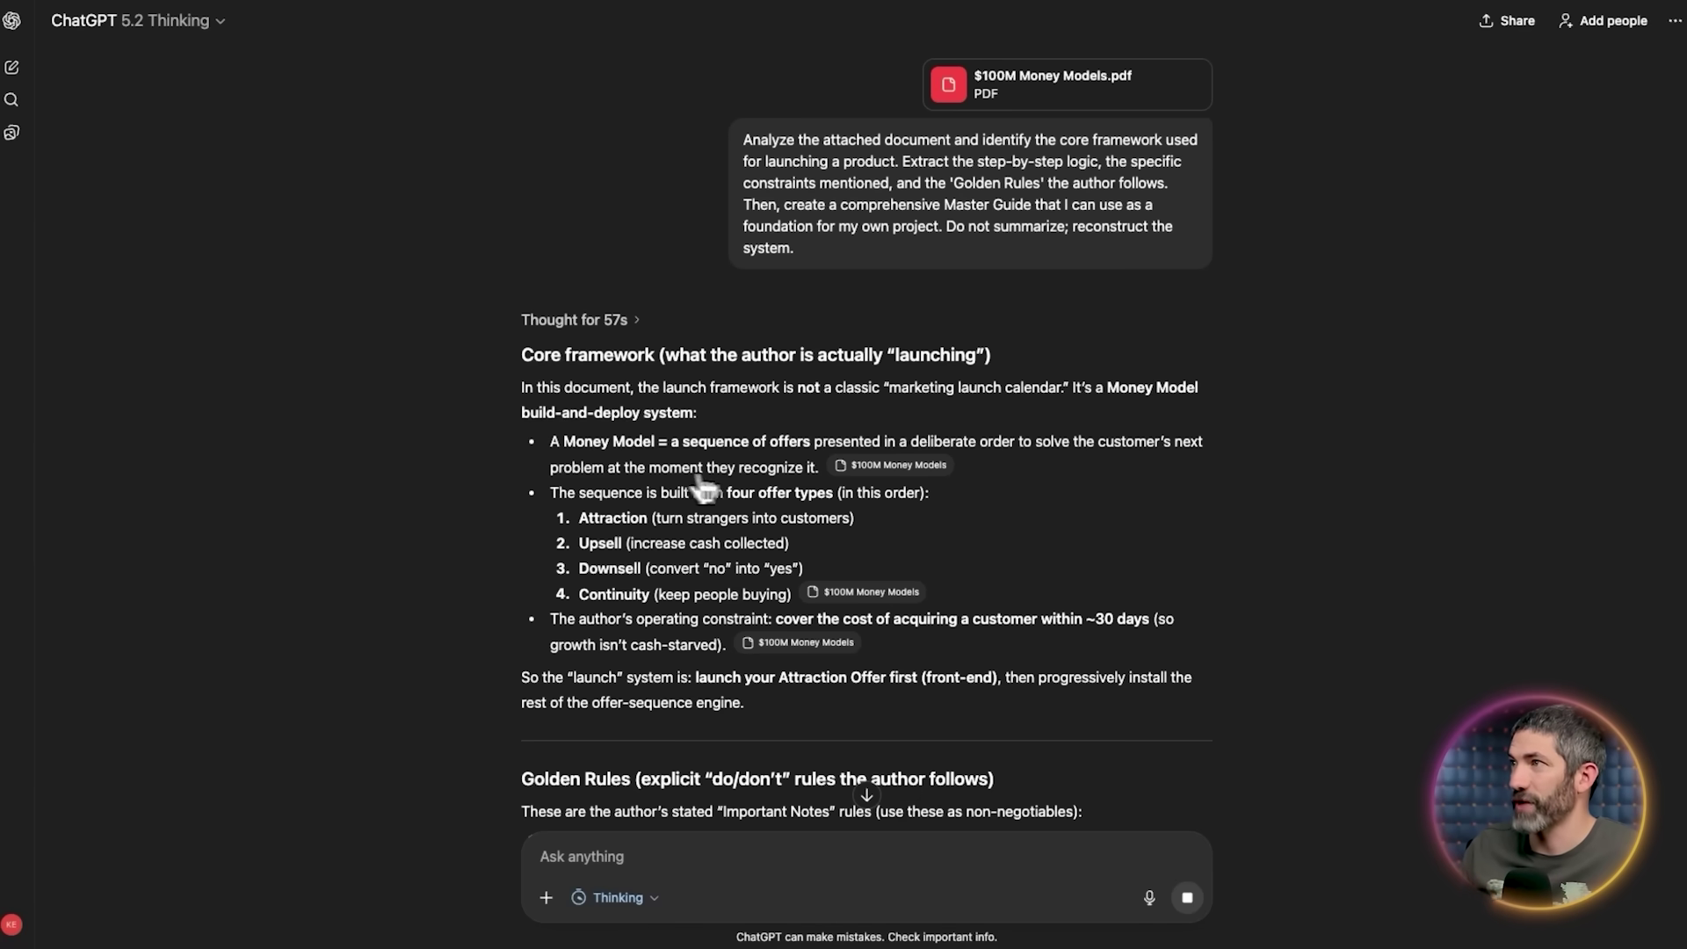
{"action": "scroll", "coordinate": [1178, 621], "scroll_direction": "down", "scroll_amount": 15}
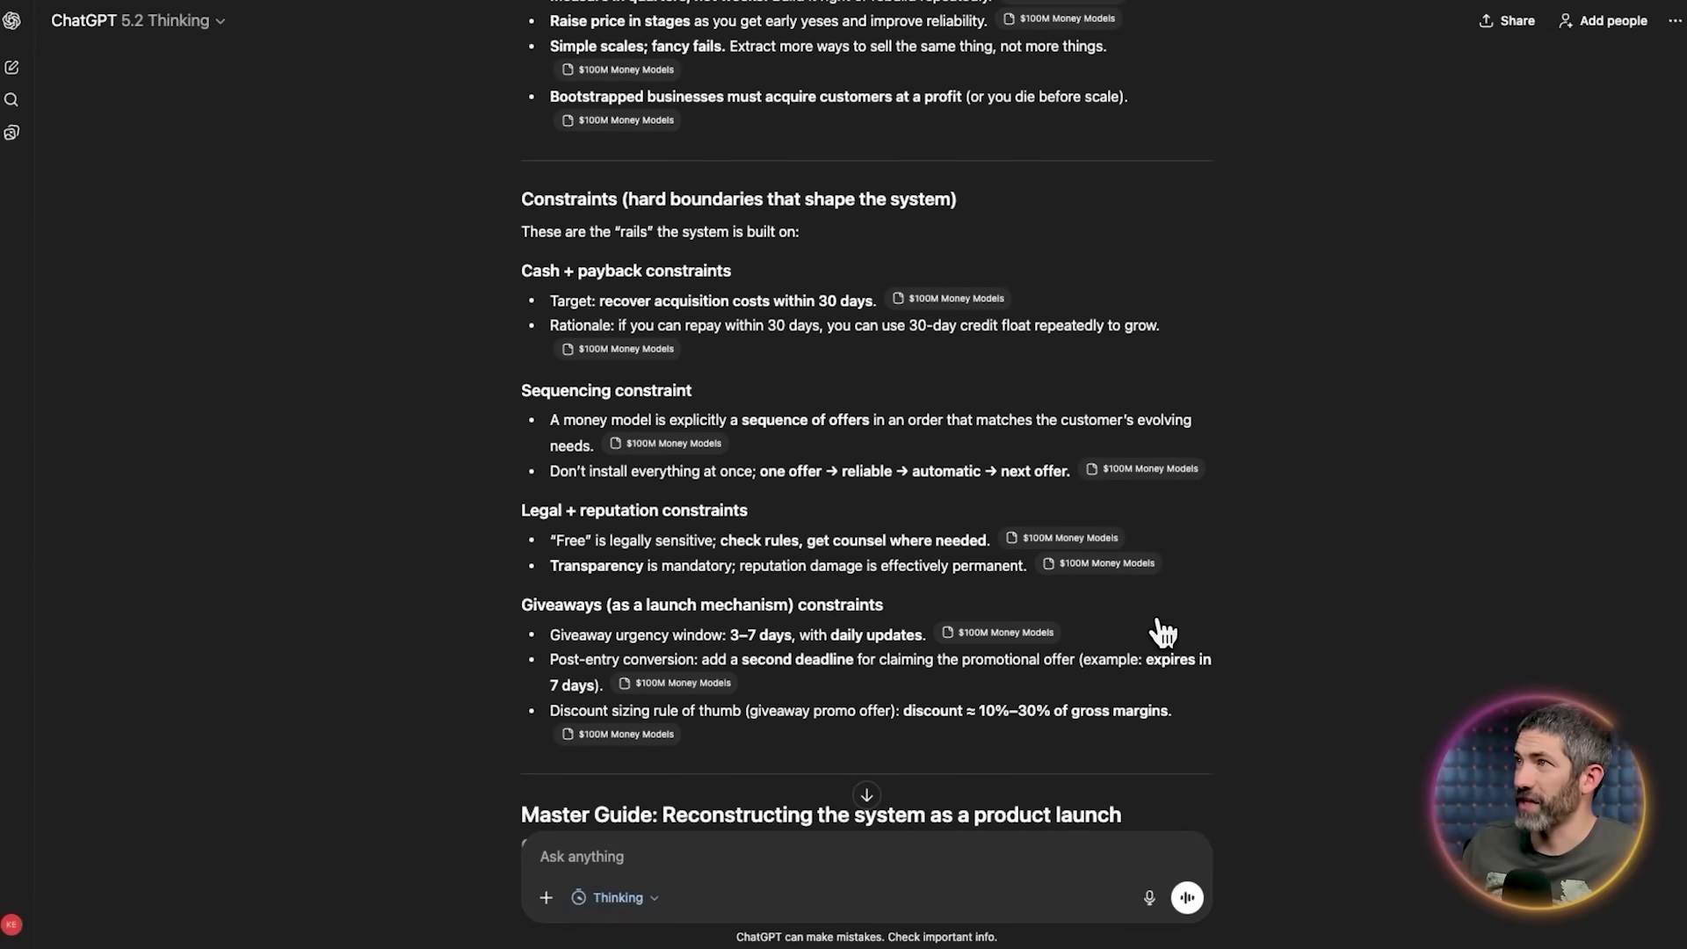
{"action": "scroll", "coordinate": [1010, 696], "scroll_direction": "down", "scroll_amount": 8}
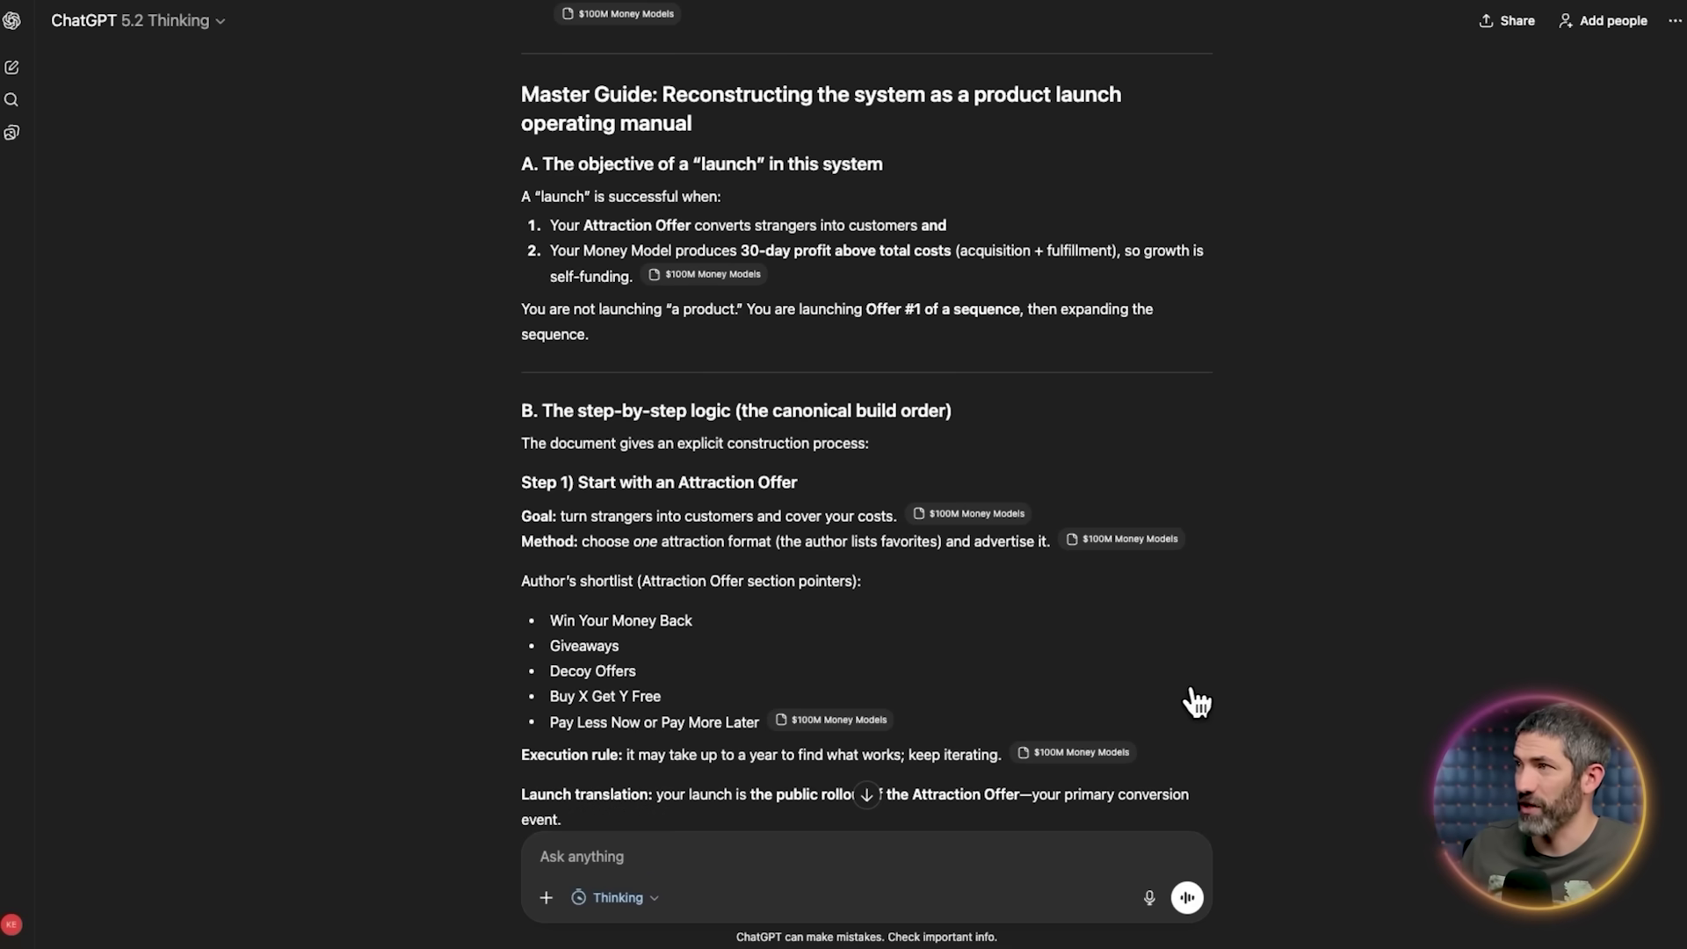
{"action": "scroll", "coordinate": [1197, 702], "scroll_direction": "down", "scroll_amount": 15}
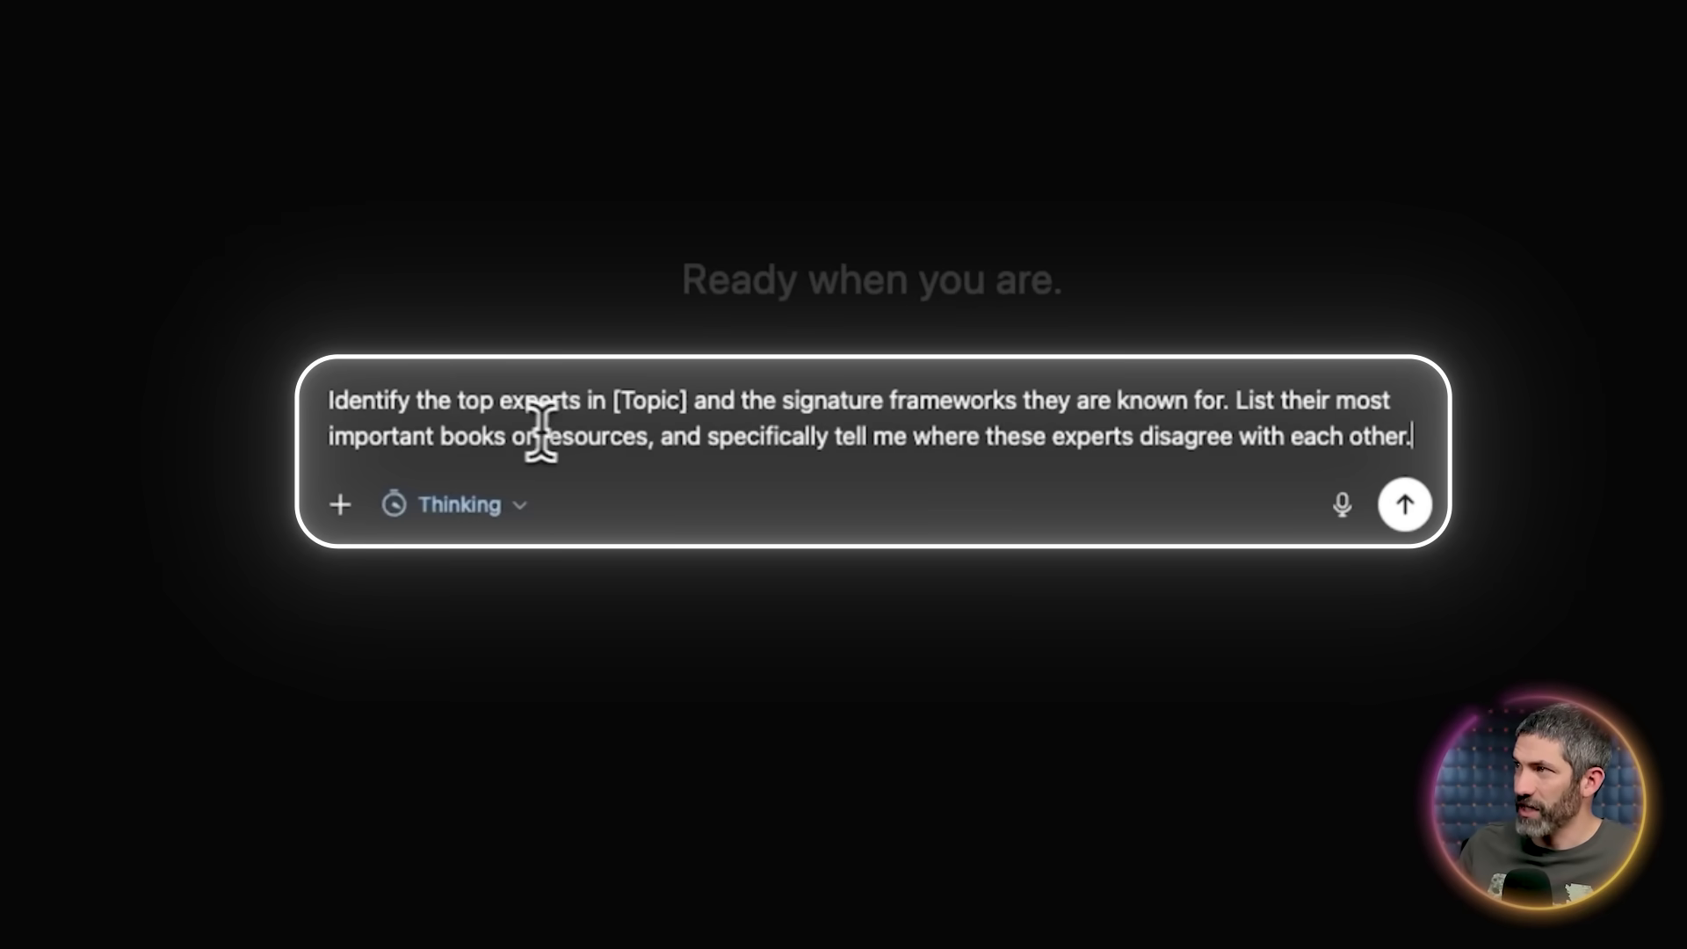
- Replace [Topic] with 'launching an online course' in the expert-research prompt and send it
{"action": "left_click_drag", "start_coordinate": [613, 400], "coordinate": [685, 400]}
{"action": "type", "text": "launching an online course"}
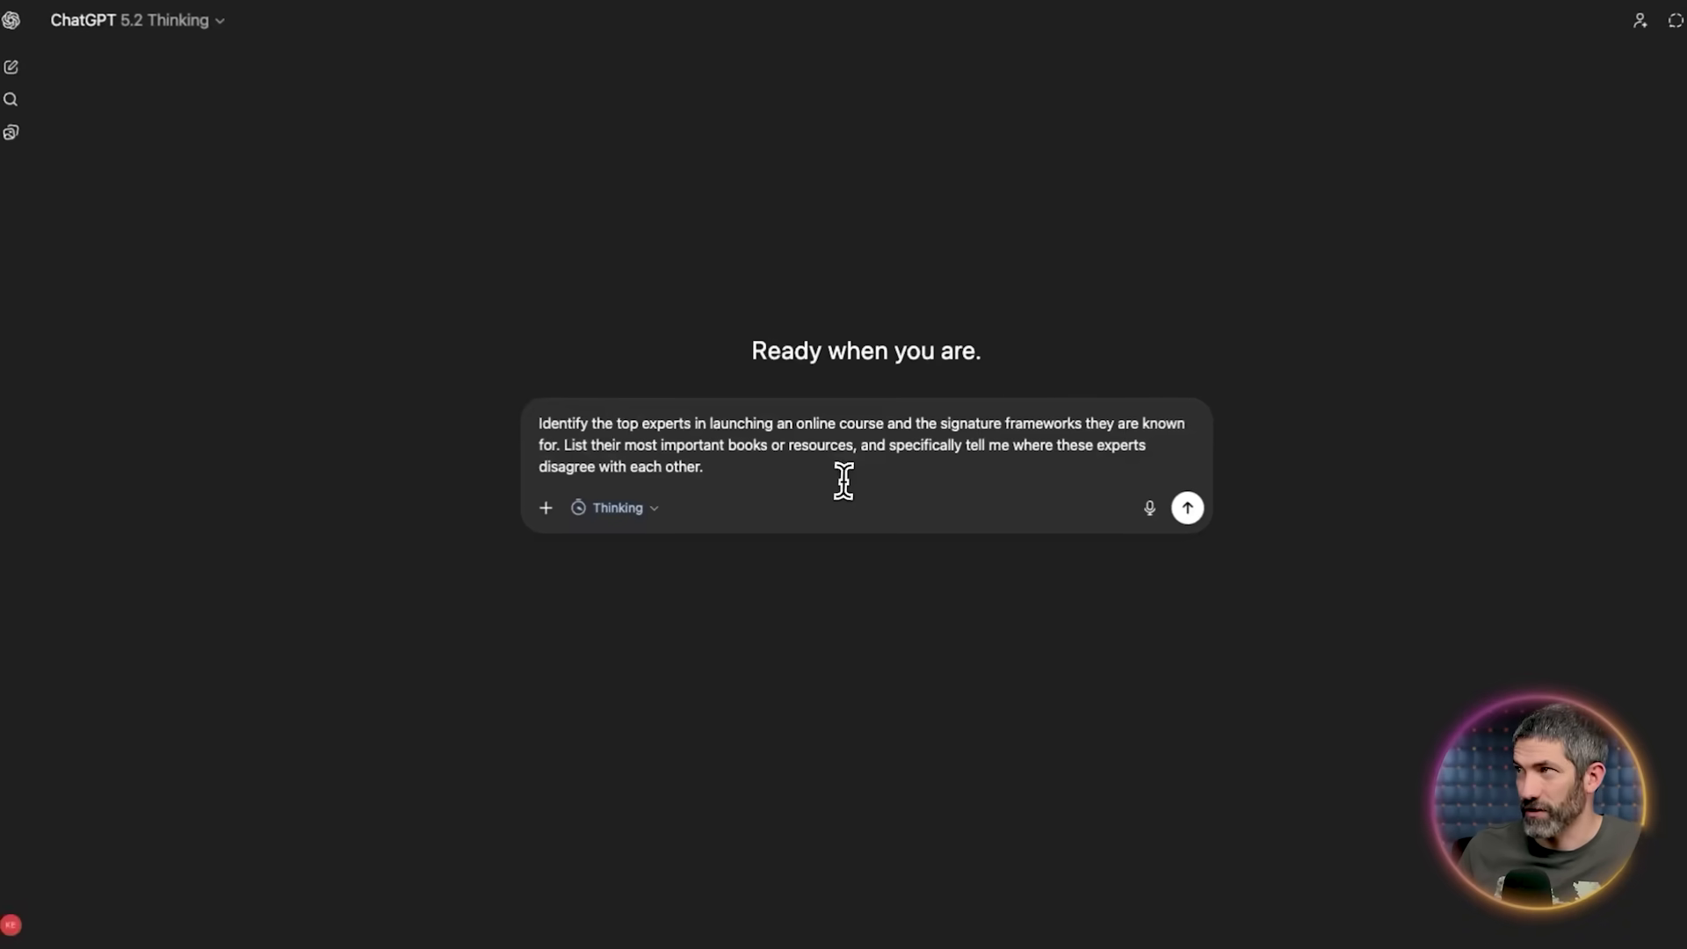
{"action": "key", "text": "Return"}
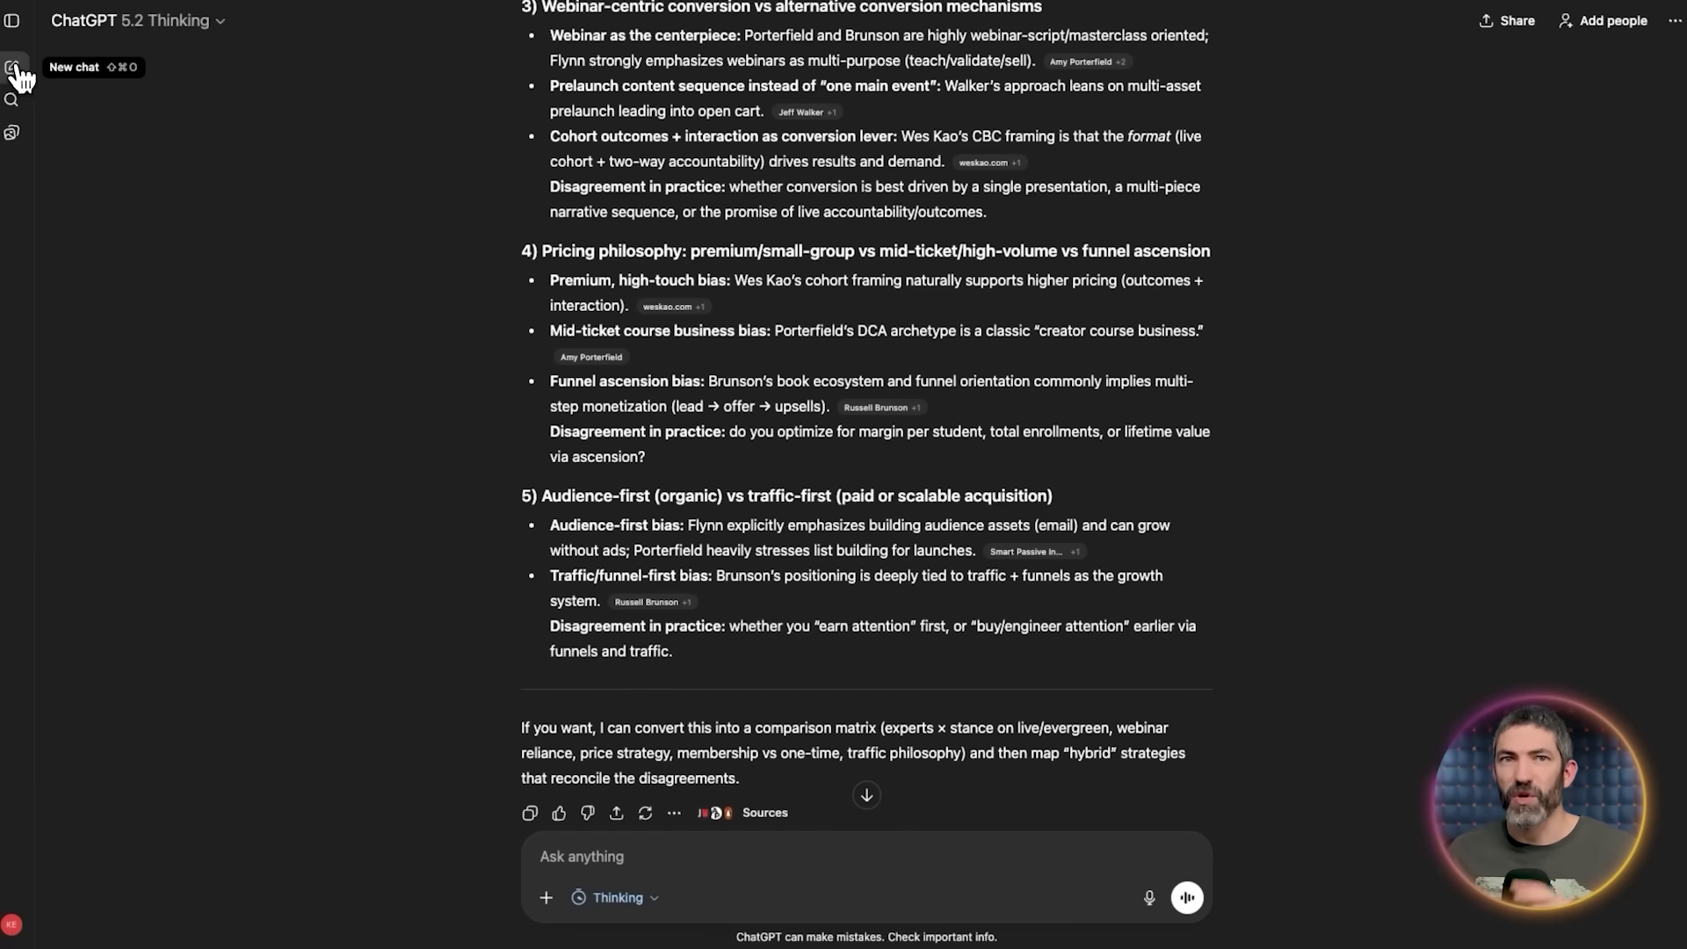
- Start a new empty chat once the online-course expert research answer is finished
{"action": "left_click", "coordinate": [14, 69]}
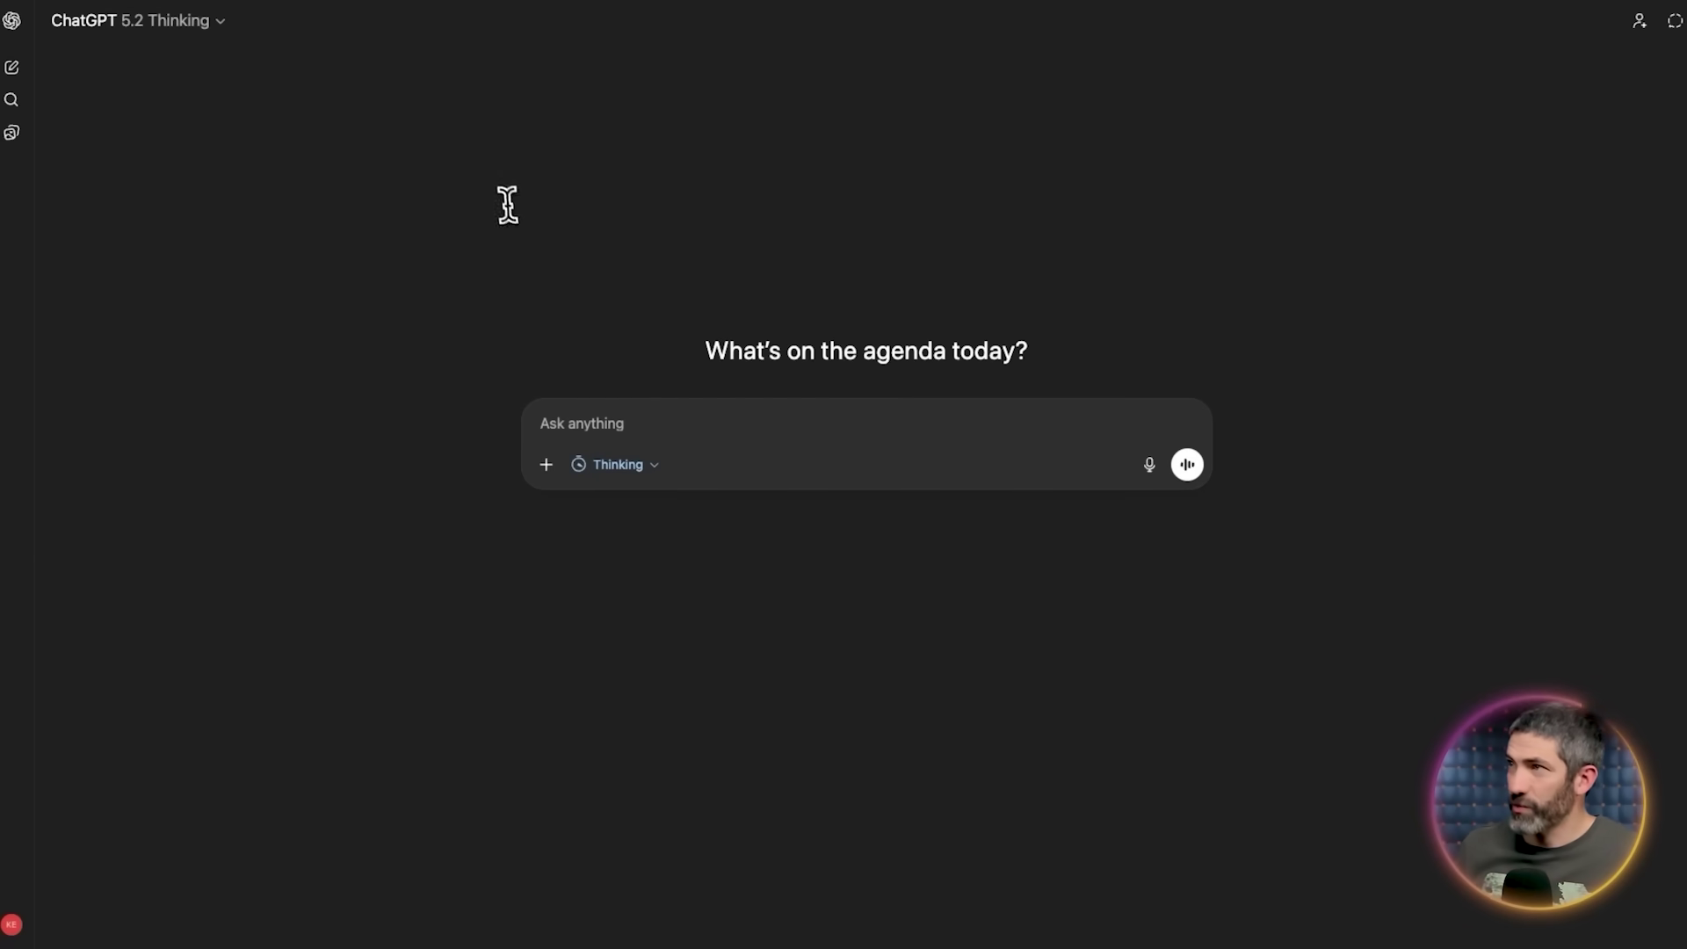
- Send the interview-me prompt and answer Question 1: solo creator juggling content, sponsorships, scripting, newsletter
{"action": "type", "text": "I vibe coded a productivity app for managing daily tasks and goals. Ask me a series of questions—one by one—to gather all the context you'll need to create the best possible launch strategy. Do not move on until I've answered each one."}
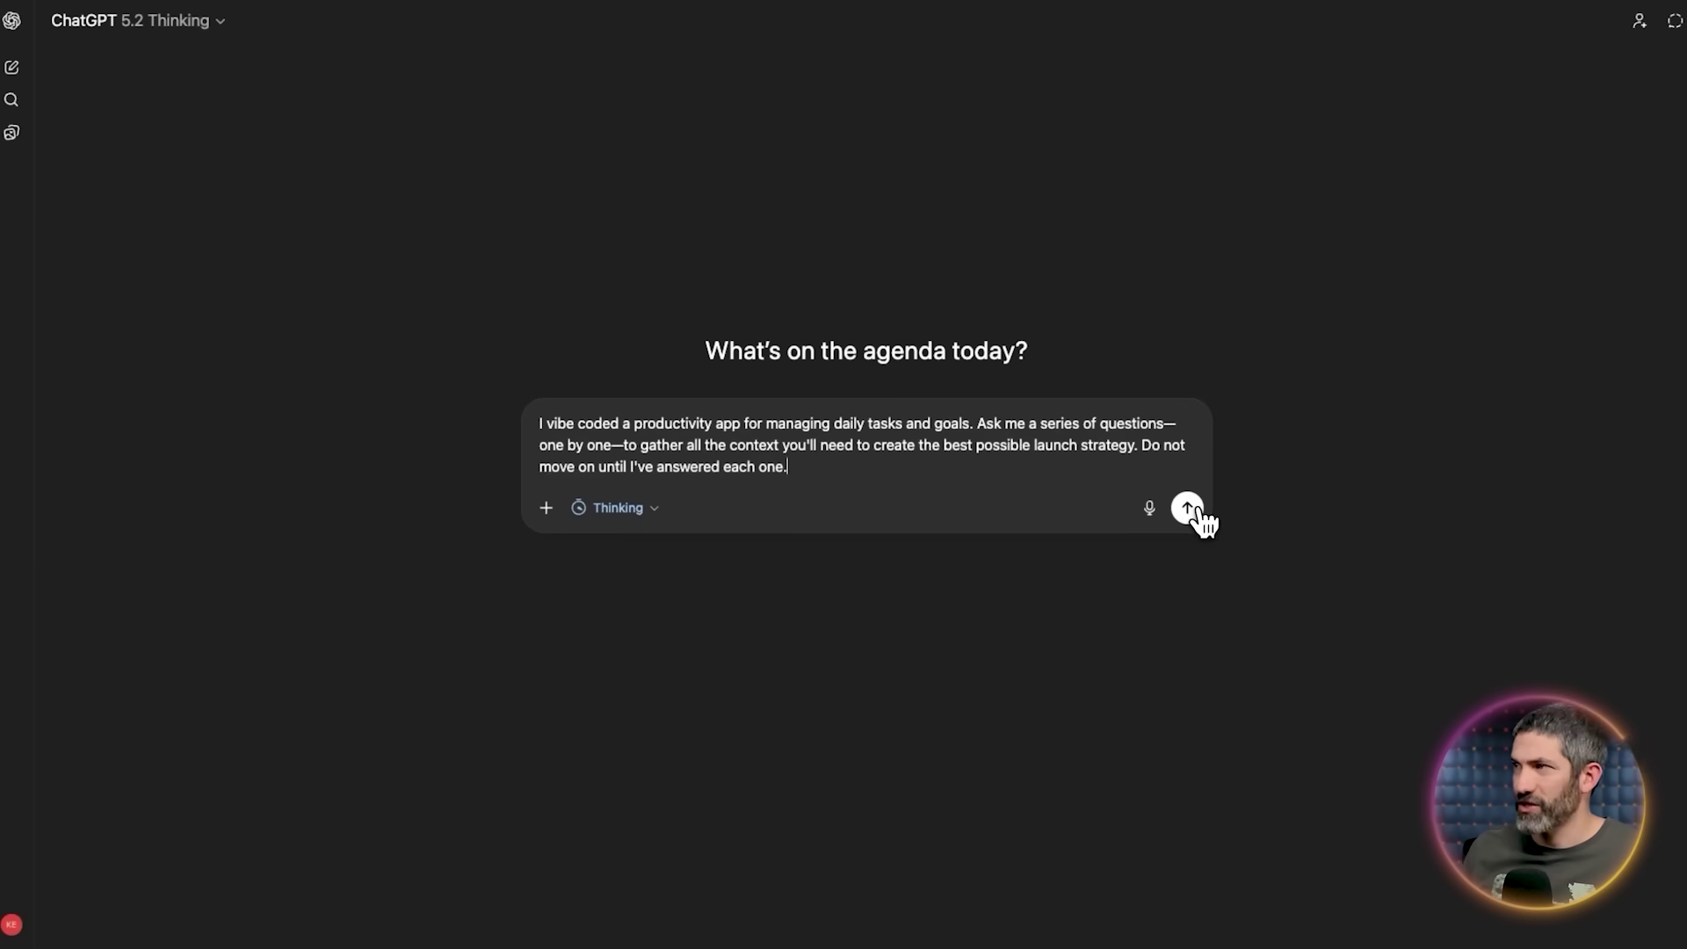
{"action": "left_click", "coordinate": [1187, 508]}
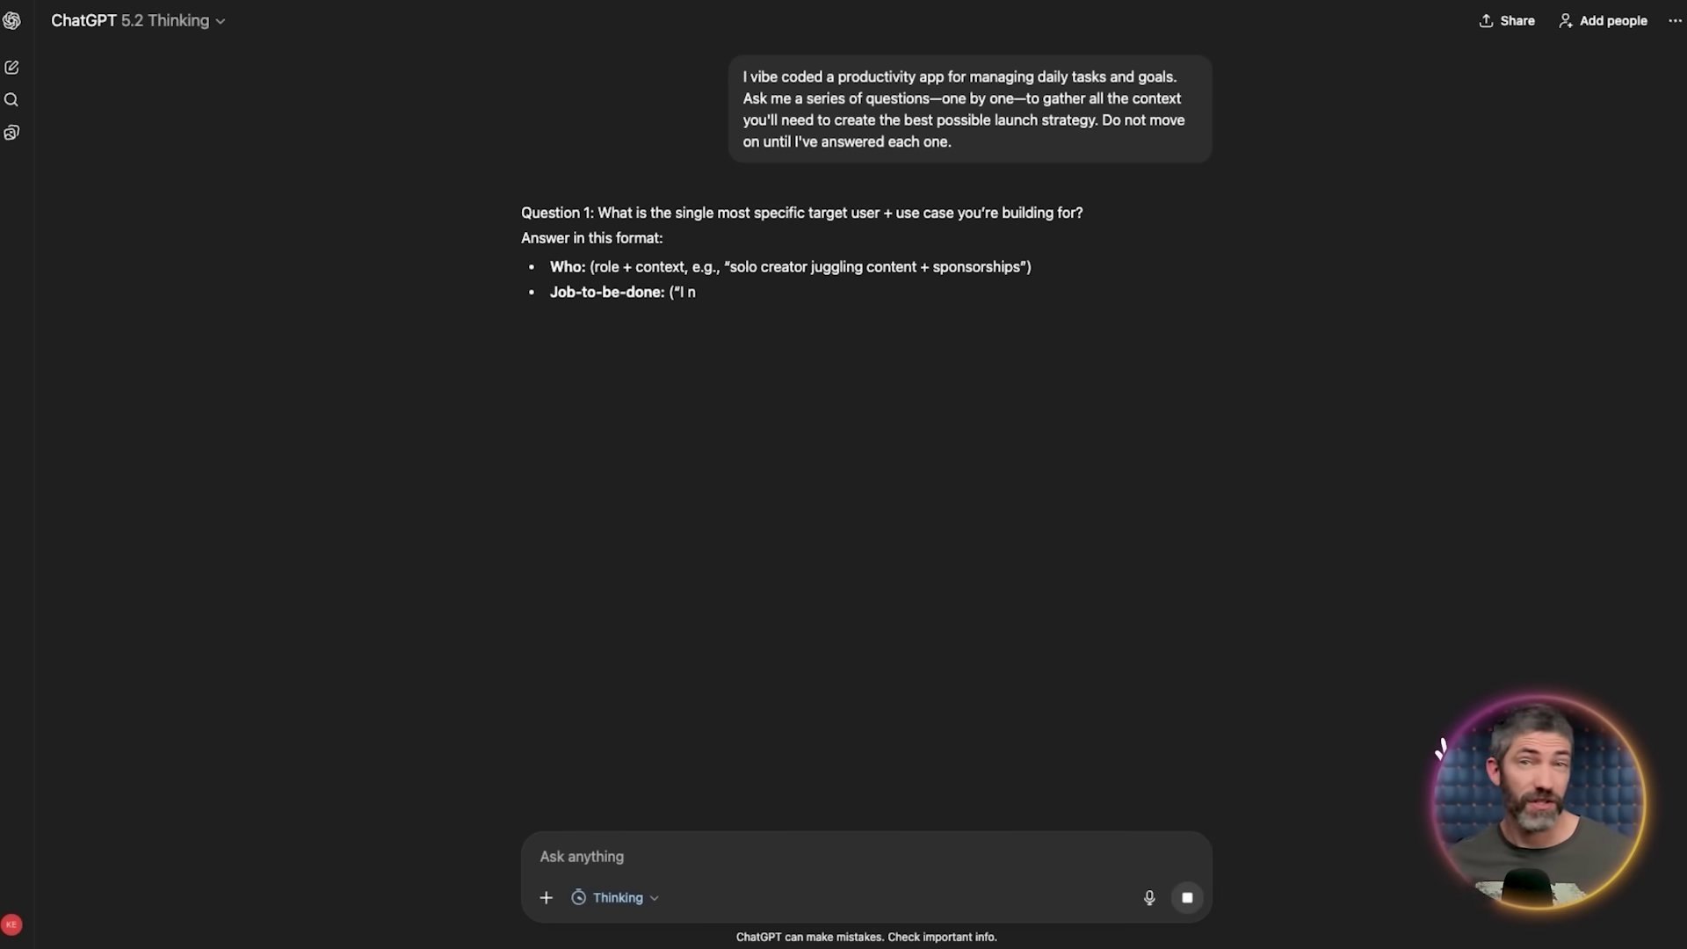
{"action": "type", "text": "solo creator"}
{"action": "key", "text": "shift+Return"}
{"action": "type", "text": "juggling content, sponsorships, scripting, newsletter, etc."}
{"action": "key", "text": "shift+Return"}
{"action": "type", "text": "all over the place"}
{"action": "key", "text": "shift+Return"}
{"action": "type", "text": "overwhelming and easy for things to get lost"}
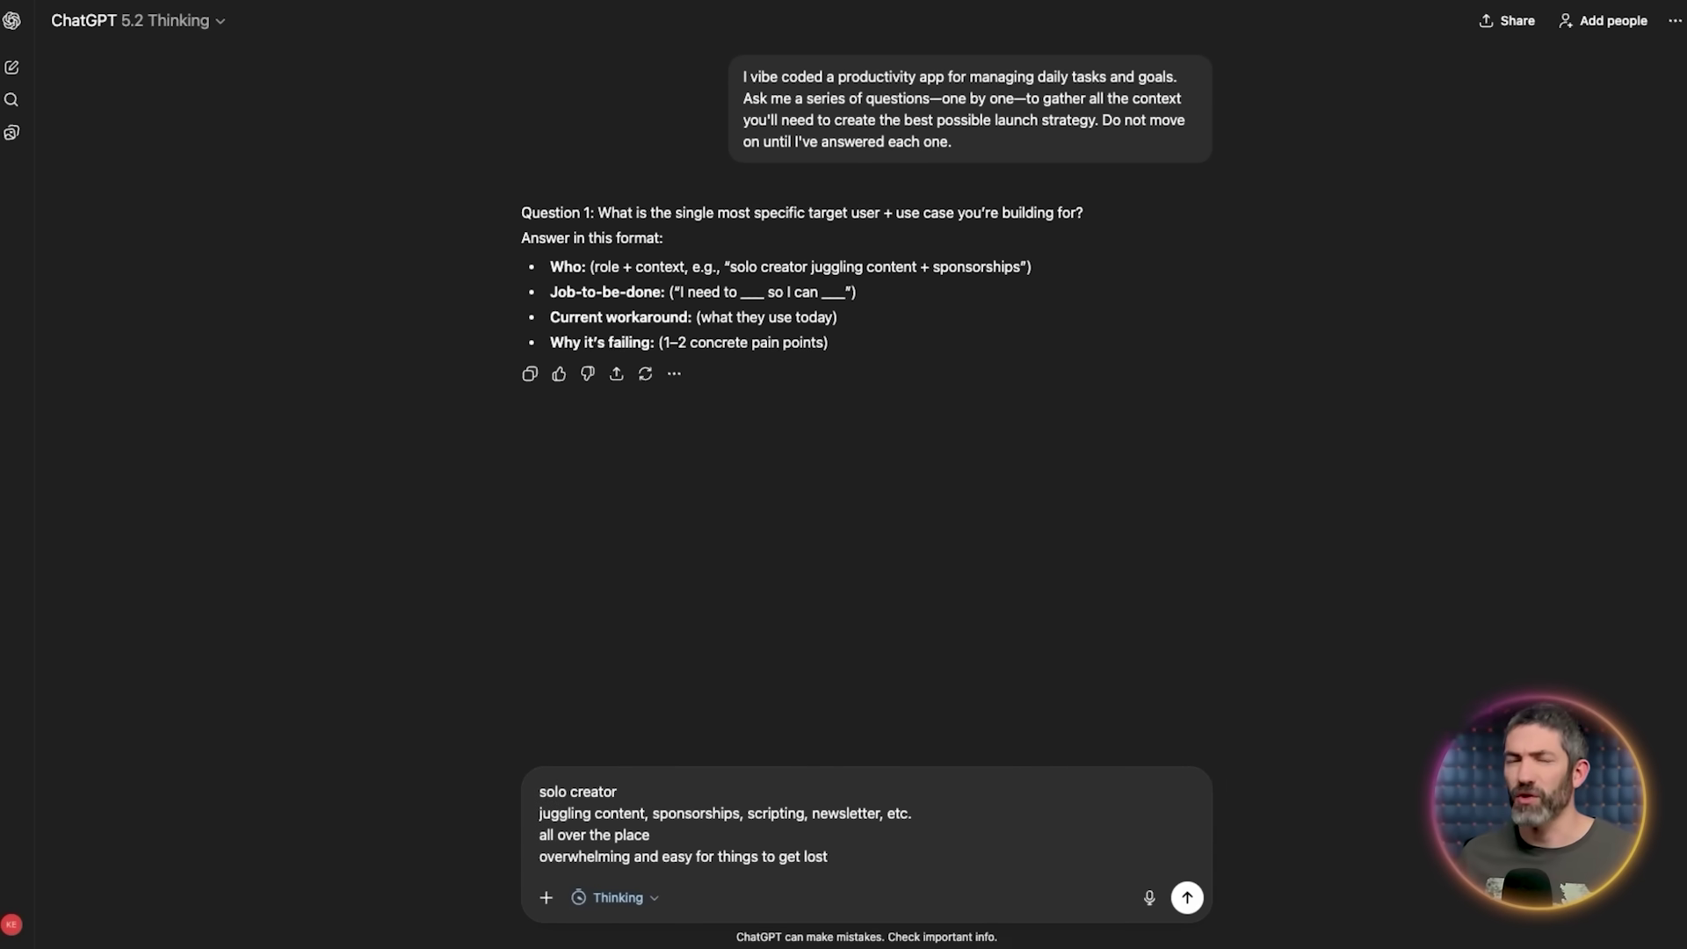
{"action": "key", "text": "Return"}
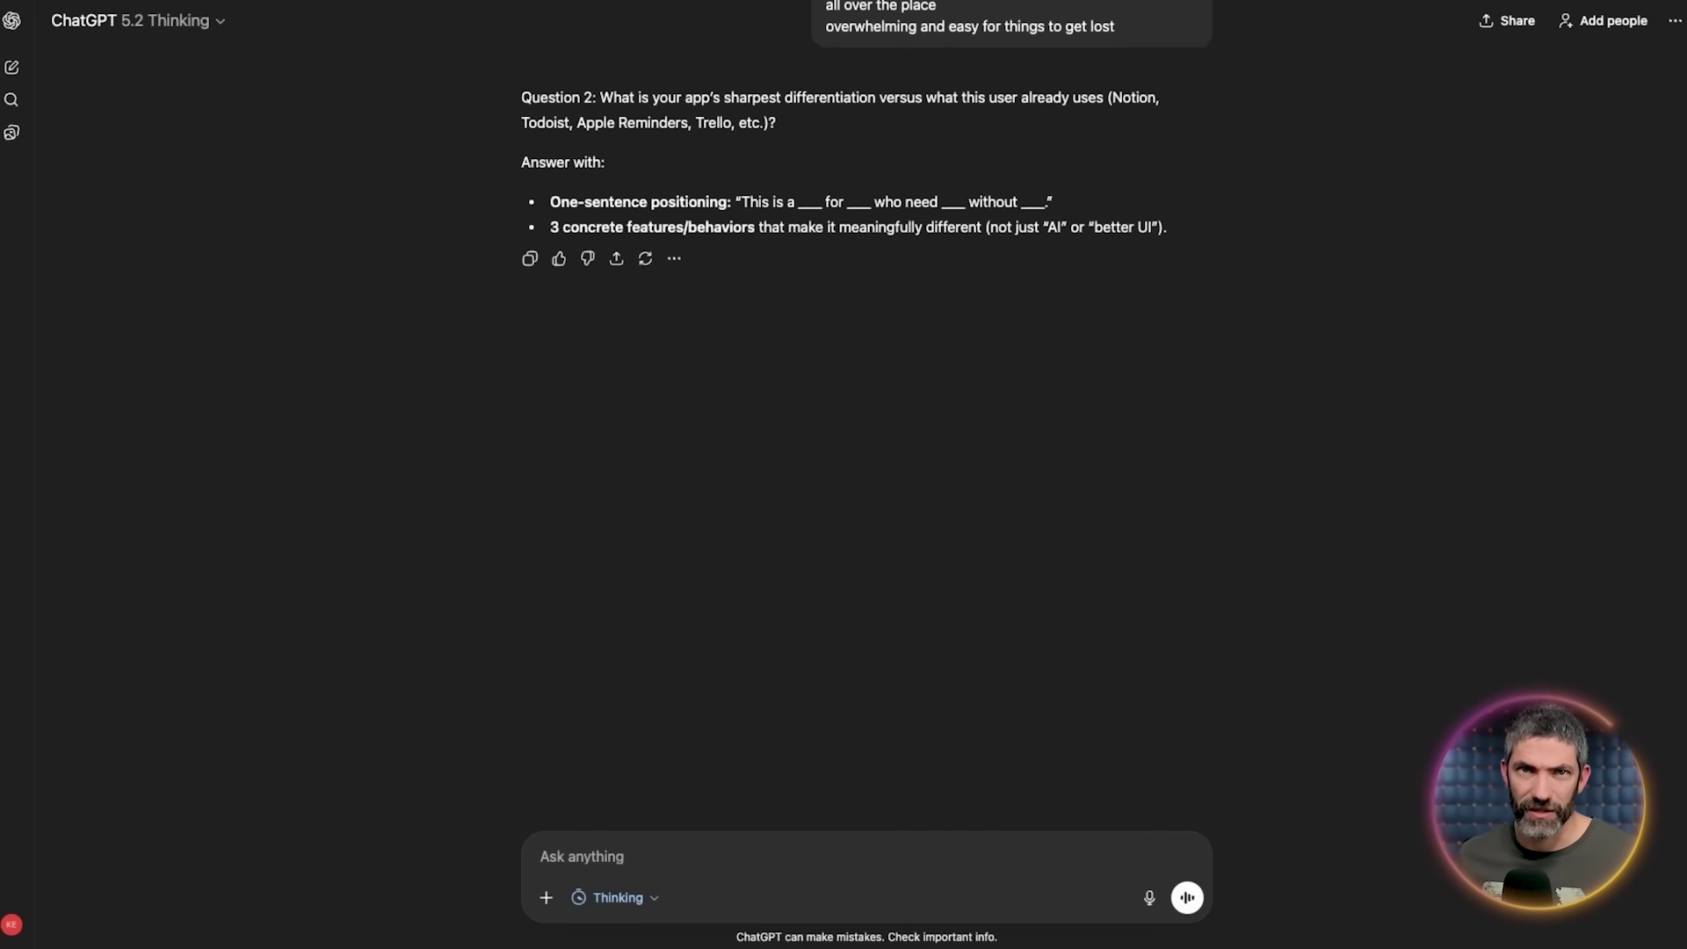
- Send the answers to Questions 2–6, including differentiation, magic-moment demo script and four-bullet capabilities
{"action": "type", "text": "The differentiation is Dynamic Context Awareness. Tools like Notion and Todoist require the user to be a 'librarian'—you have to manually tag, move, and organize everything. My app eliminates that 'organization tax.' It looks at my active workflow—like if I have a specific script or video editor open—and automatically surfaces the 3 most relevant tasks for that exact moment. It doesn't just store tasks; it prioritizes them based on what I'm actually doing."}
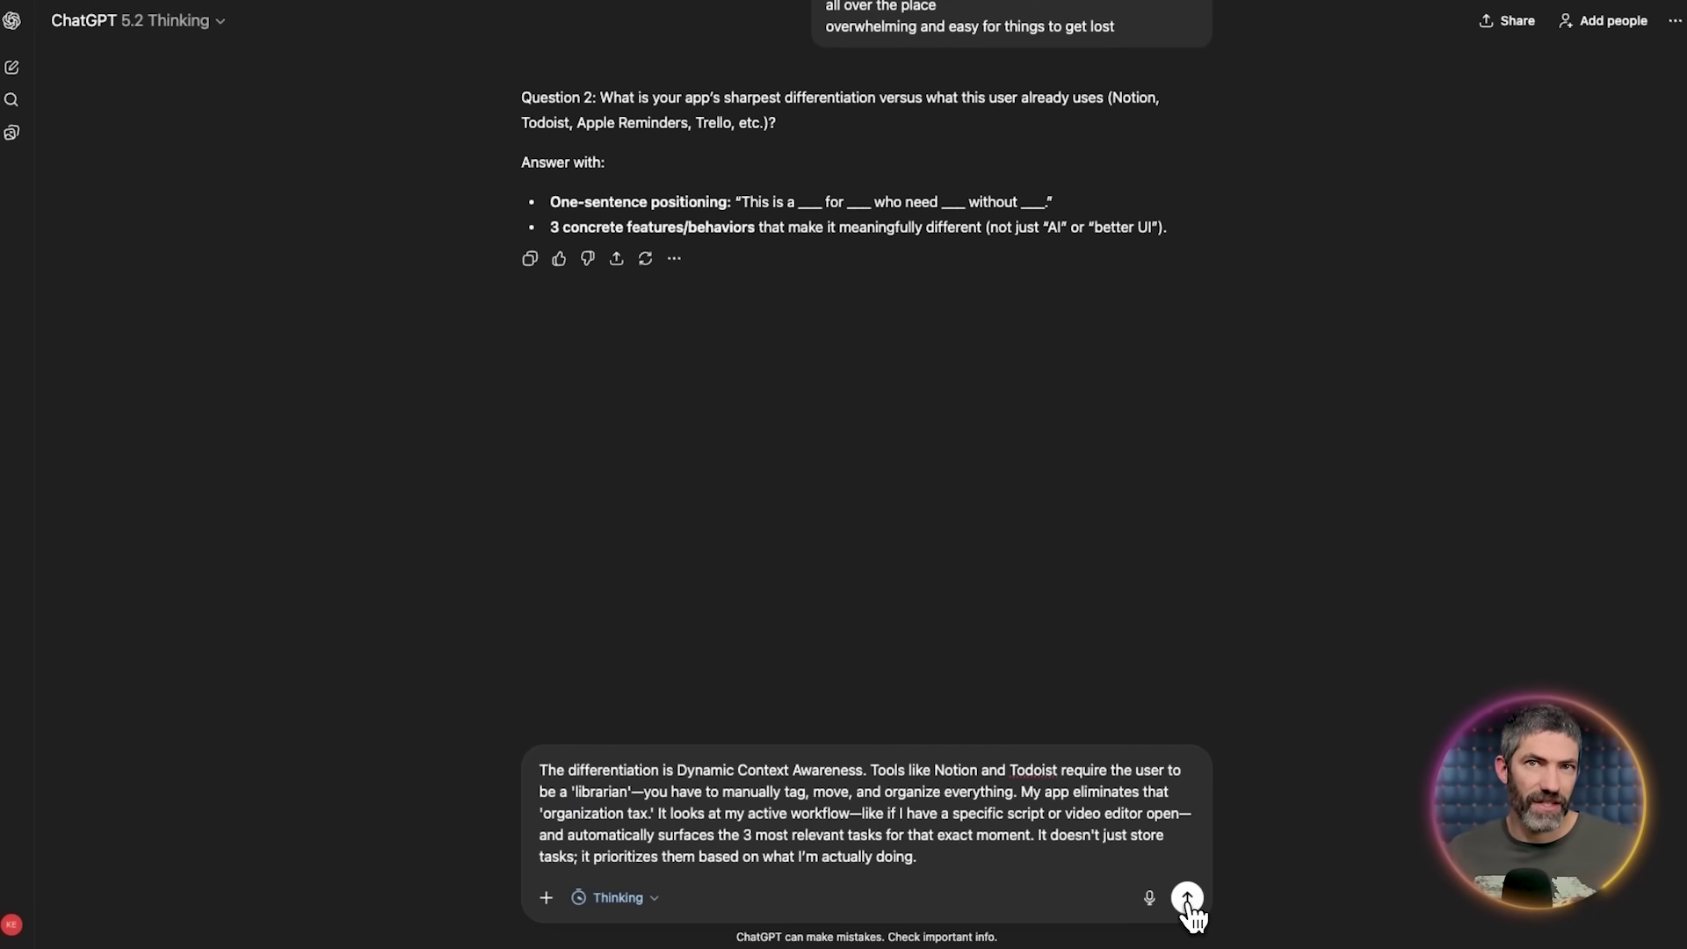
{"action": "left_click", "coordinate": [1187, 897]}
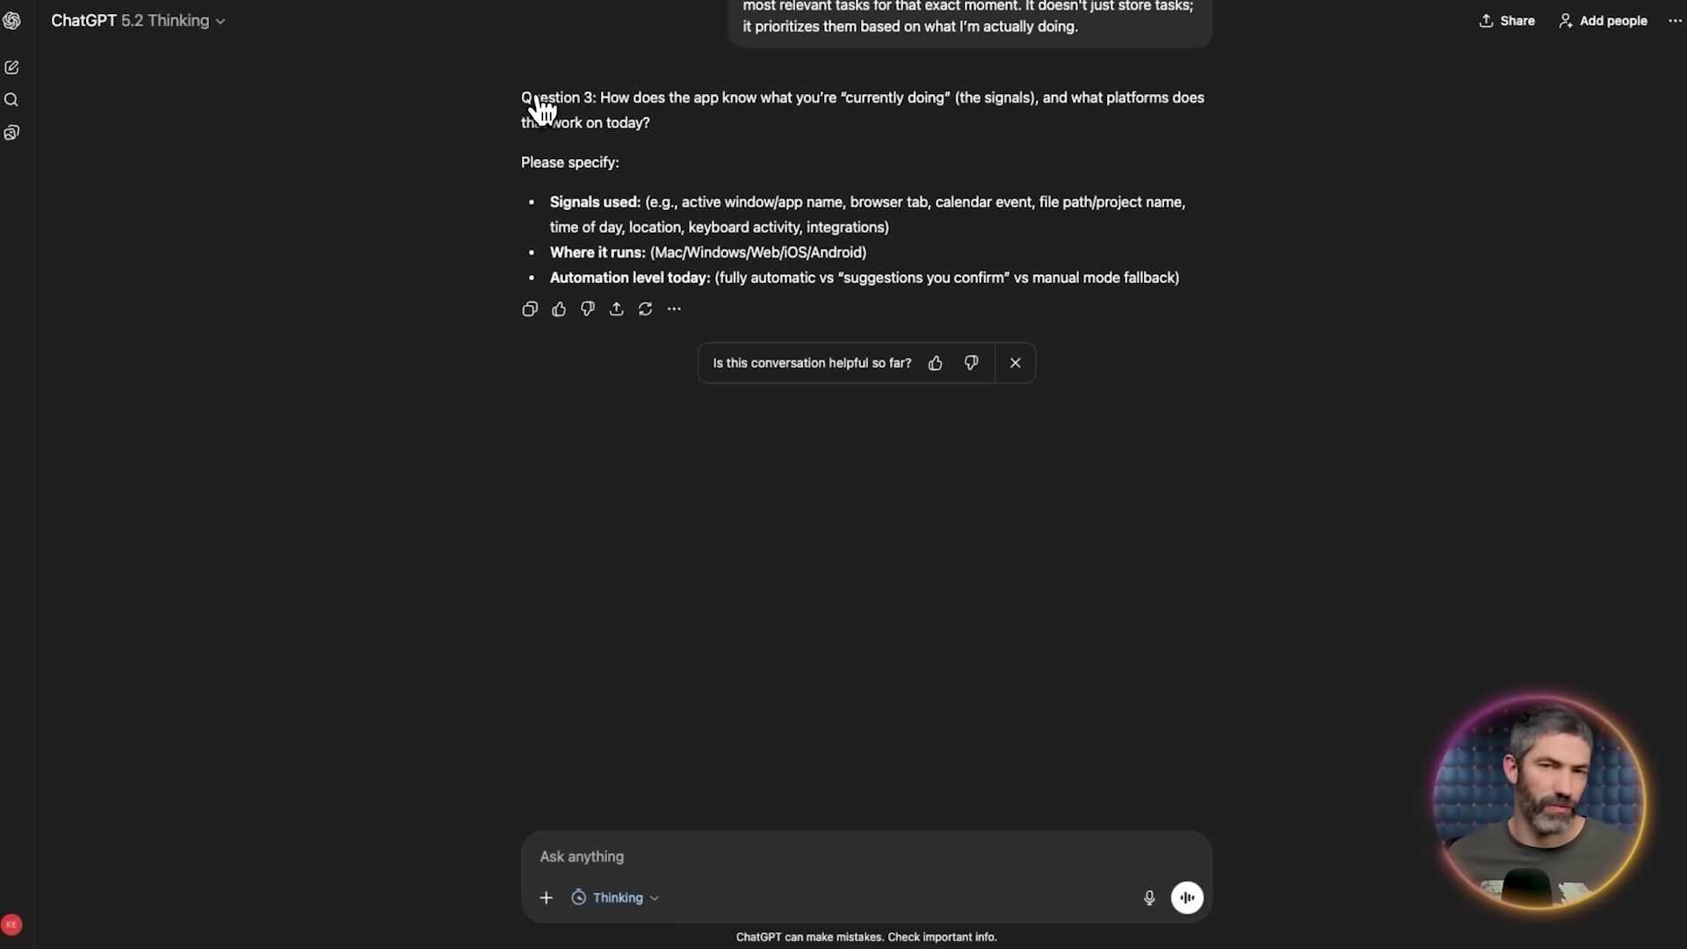
{"action": "key", "text": "super+v"}
{"action": "left_click", "coordinate": [1187, 897]}
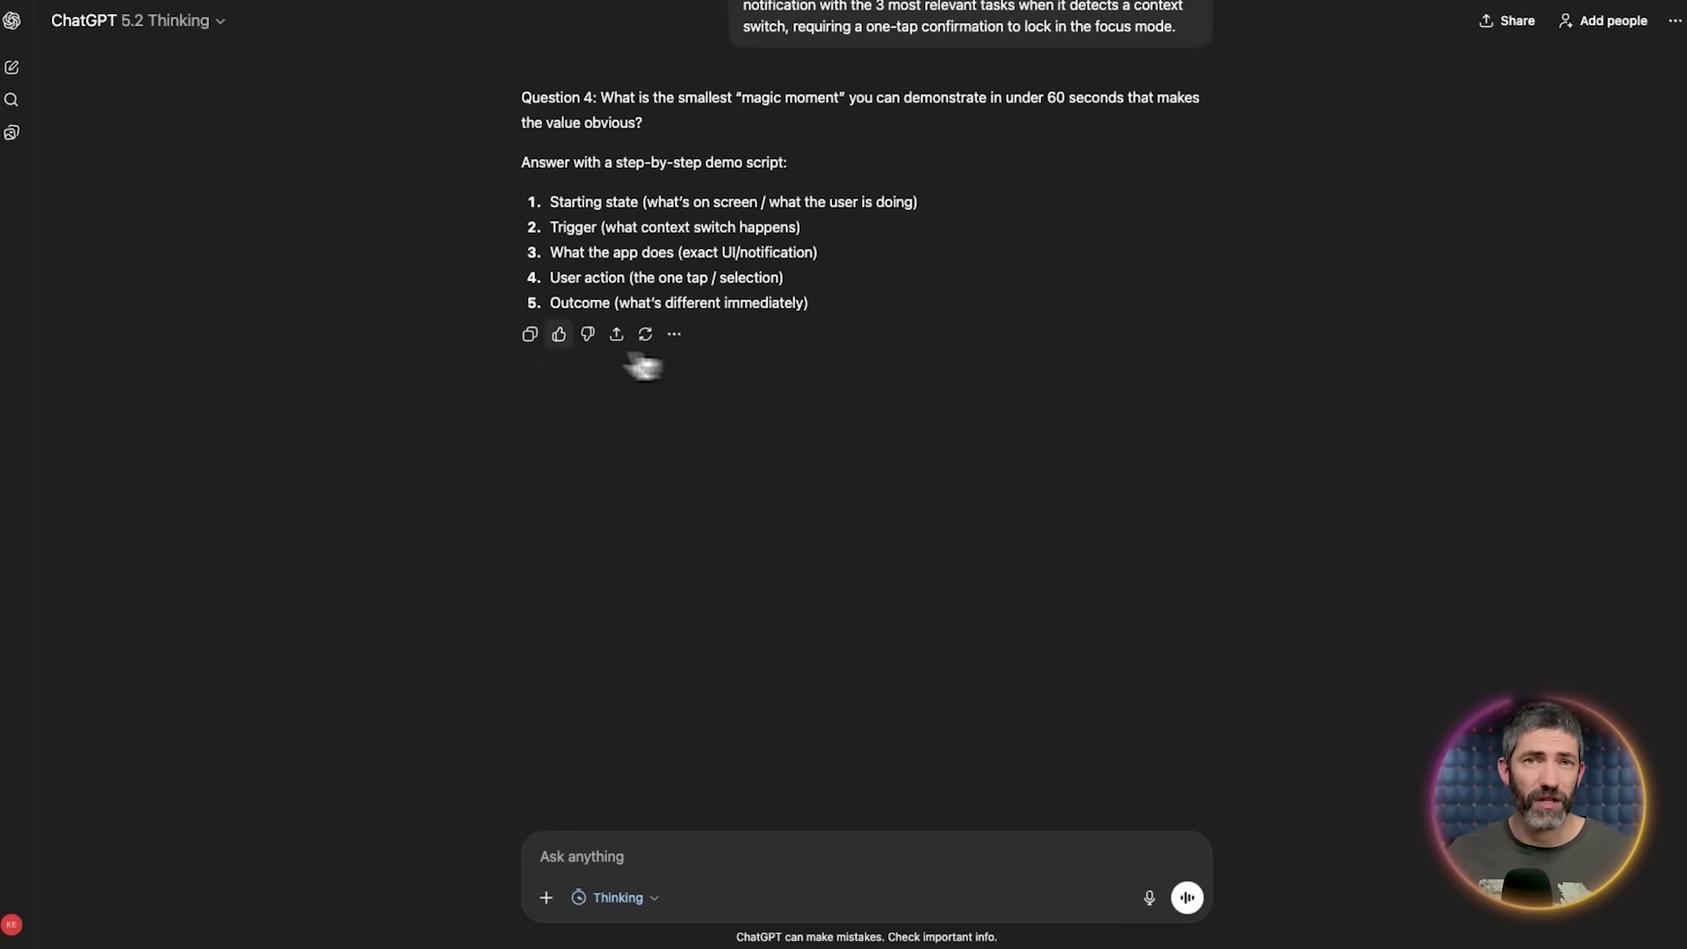
{"action": "type", "text": "* **Starting state:** User is in a frantic state with 15 browser tabs open and a messy Todoist list, currently writing a video script in a dedicated text editor. * **Trigger:** User switches the active window from the text editor to a video editing suite (e.g., Premiere Pro or DaVinci Resolve). * **What the app does:** A minimal, non-intrusive \"Focus Shift\" toast notification slides in from the top right: *\"Switched to Video Editing. Shift focus to 'B-Roll Selects' and 'Final Cut Export'?\"* * **User action:** User hits the \"Shift\" button on the notification (or a single hotkey). * **Outcome:** All irrelevant browser tabs are instantly hidden/grouped, and a sleek, transparent overlay appears in the corner of the editing suite showing only the 3 specific sub-tasks required for this project phase. The mental friction of \"What was I doing?\" is eliminated instantly."}
{"action": "left_click", "coordinate": [1186, 897]}
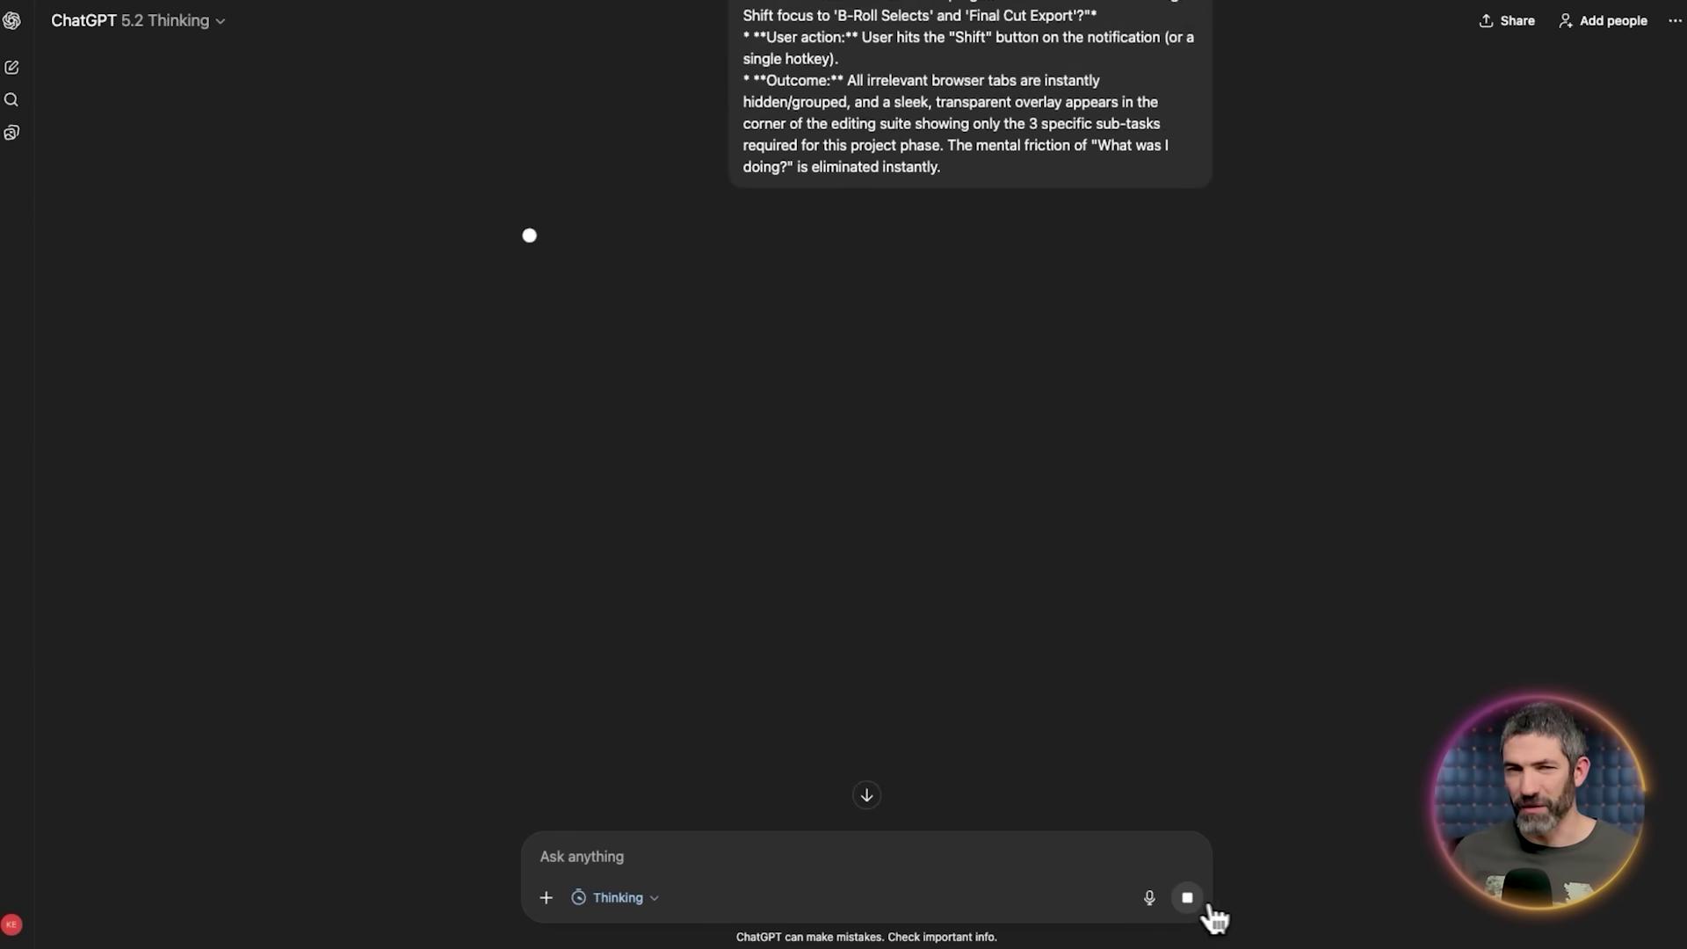
{"action": "type", "text": "* **Task actions:** Automatically starts a focus timer, pins the 3 selected tasks to a \"Live Dock,\" and snoozes all non-related tasks from the main view until the session ends. * **System actions on Mac:** Hides all non-essential applications, triggers system-wide \"Do Not Disturb,\" and opens a pre-defined \"Project Set\" (specific folders or local files) associated with the current project metadata. * **Browser actions (extension):** Uses Tab Groups to isolate current project tabs, hides all \"distraction\" tabs (YouTube, Social Media, etc.) into a background \"Vault,\" and pins the project's primary reference dashboard. * **Safety/undo:** A global \"Escape\" hotkey (Option + E) instantly restores the previous system state—restoring all hidden windows, re-opening tabs, and turning off Do Not Disturb—ensuring no work or context is ever lost."}
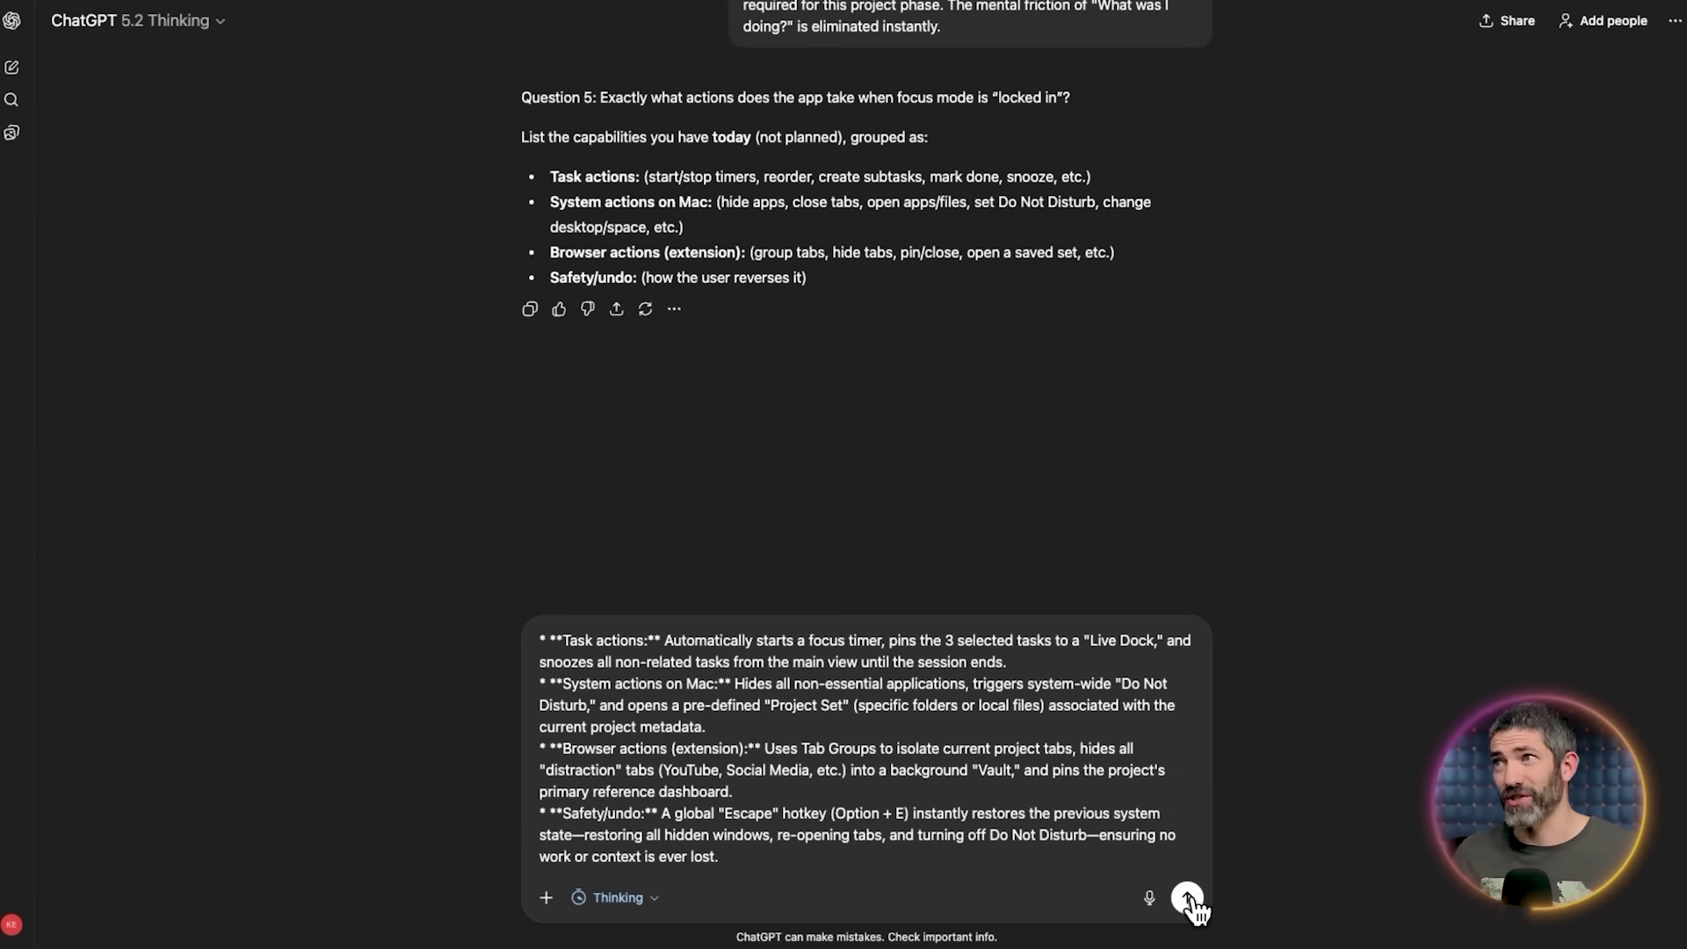
{"action": "left_click", "coordinate": [1187, 897]}
{"action": "key", "text": "super+v"}
{"action": "left_click", "coordinate": [1187, 897]}
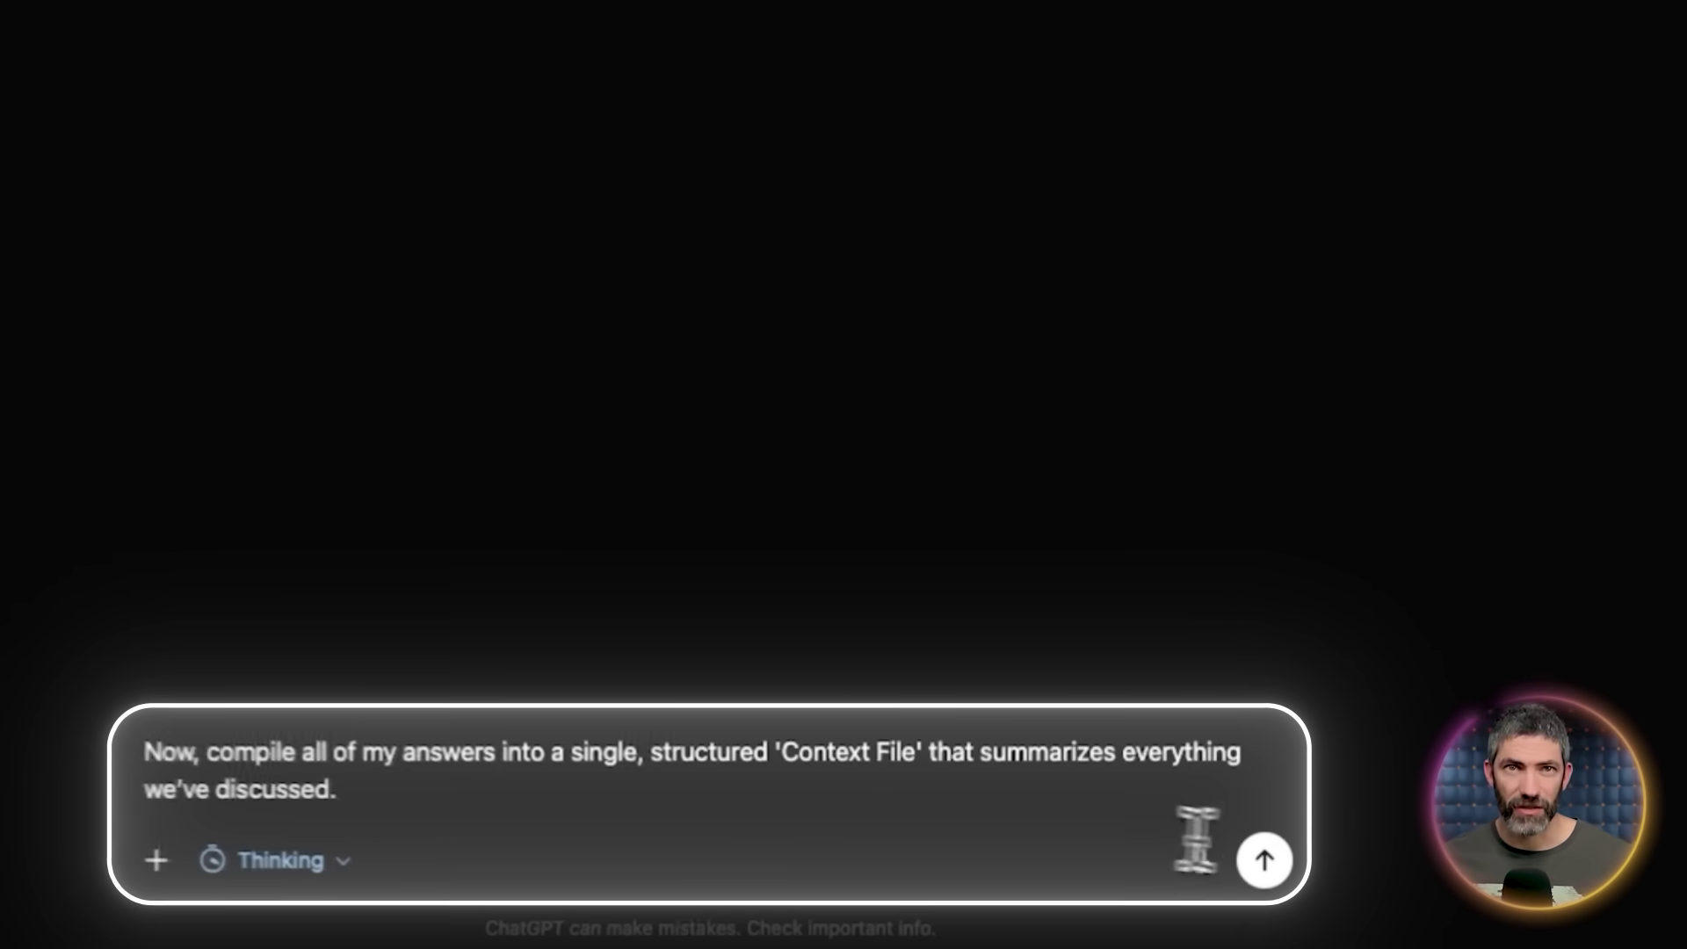
- Submit the request to compile all answers into one structured Context File
{"action": "left_click", "coordinate": [1265, 859]}
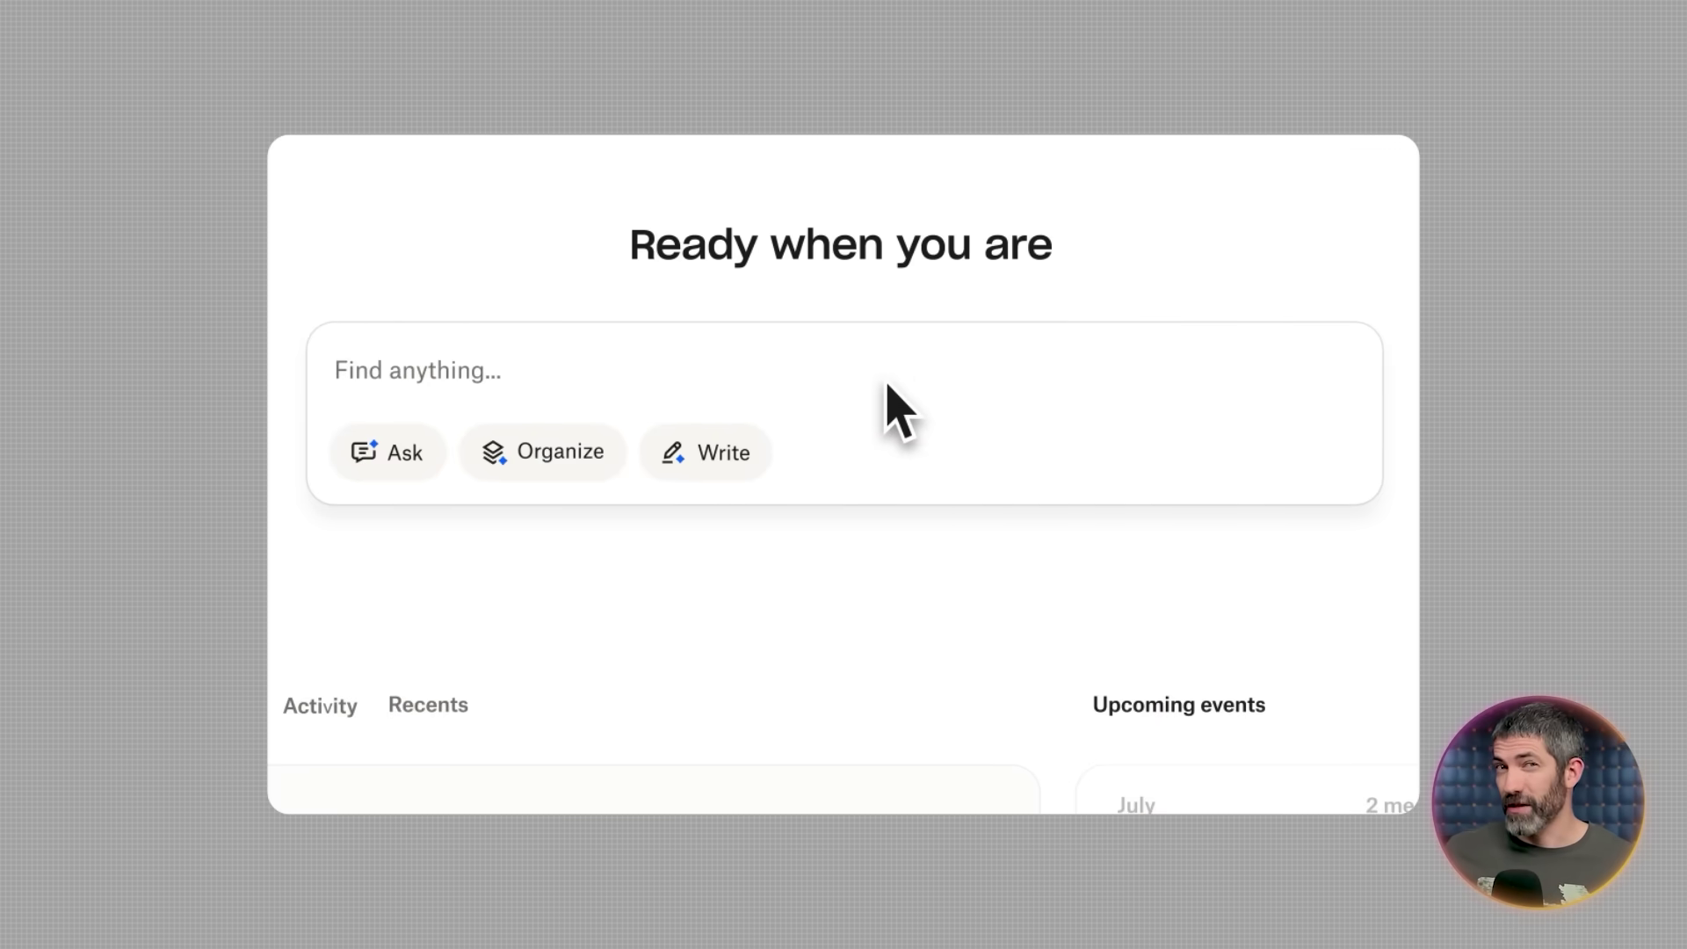
- Enter the Dash query 'Marketing assets from our latest campaign'
{"action": "type", "text": "Marketing assets from our latest campaign"}
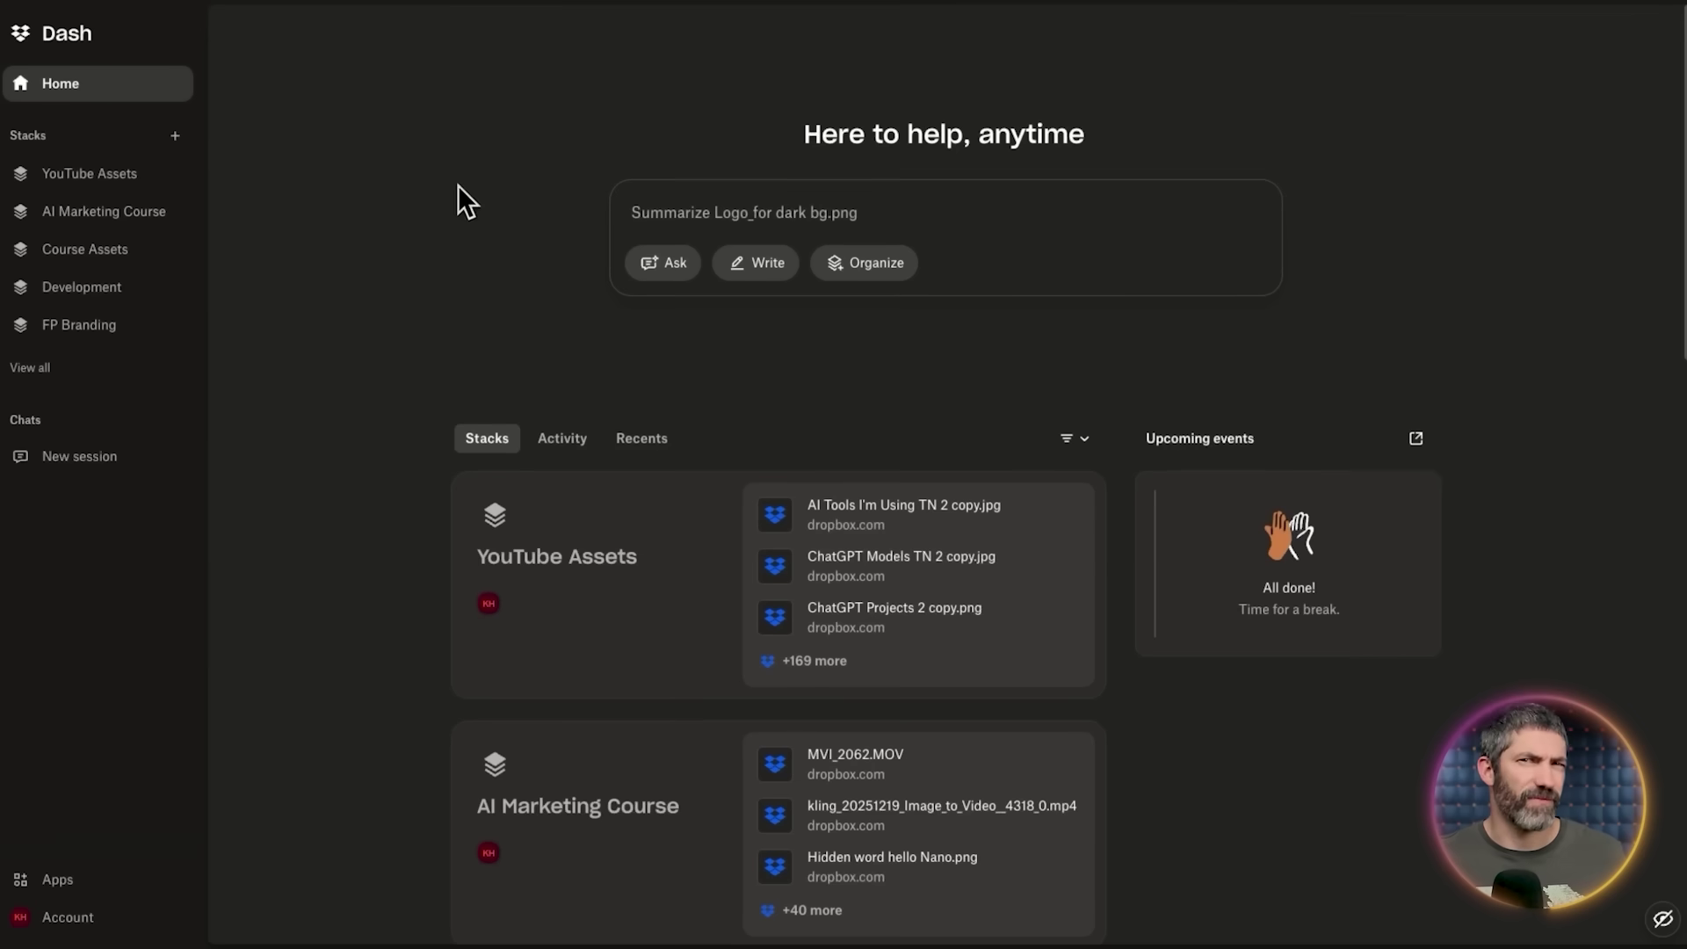
- Search Dash for 'all my thumbnails' and scroll through the image results
{"action": "left_click", "coordinate": [700, 204]}
{"action": "type", "text": "all my thumbnails"}
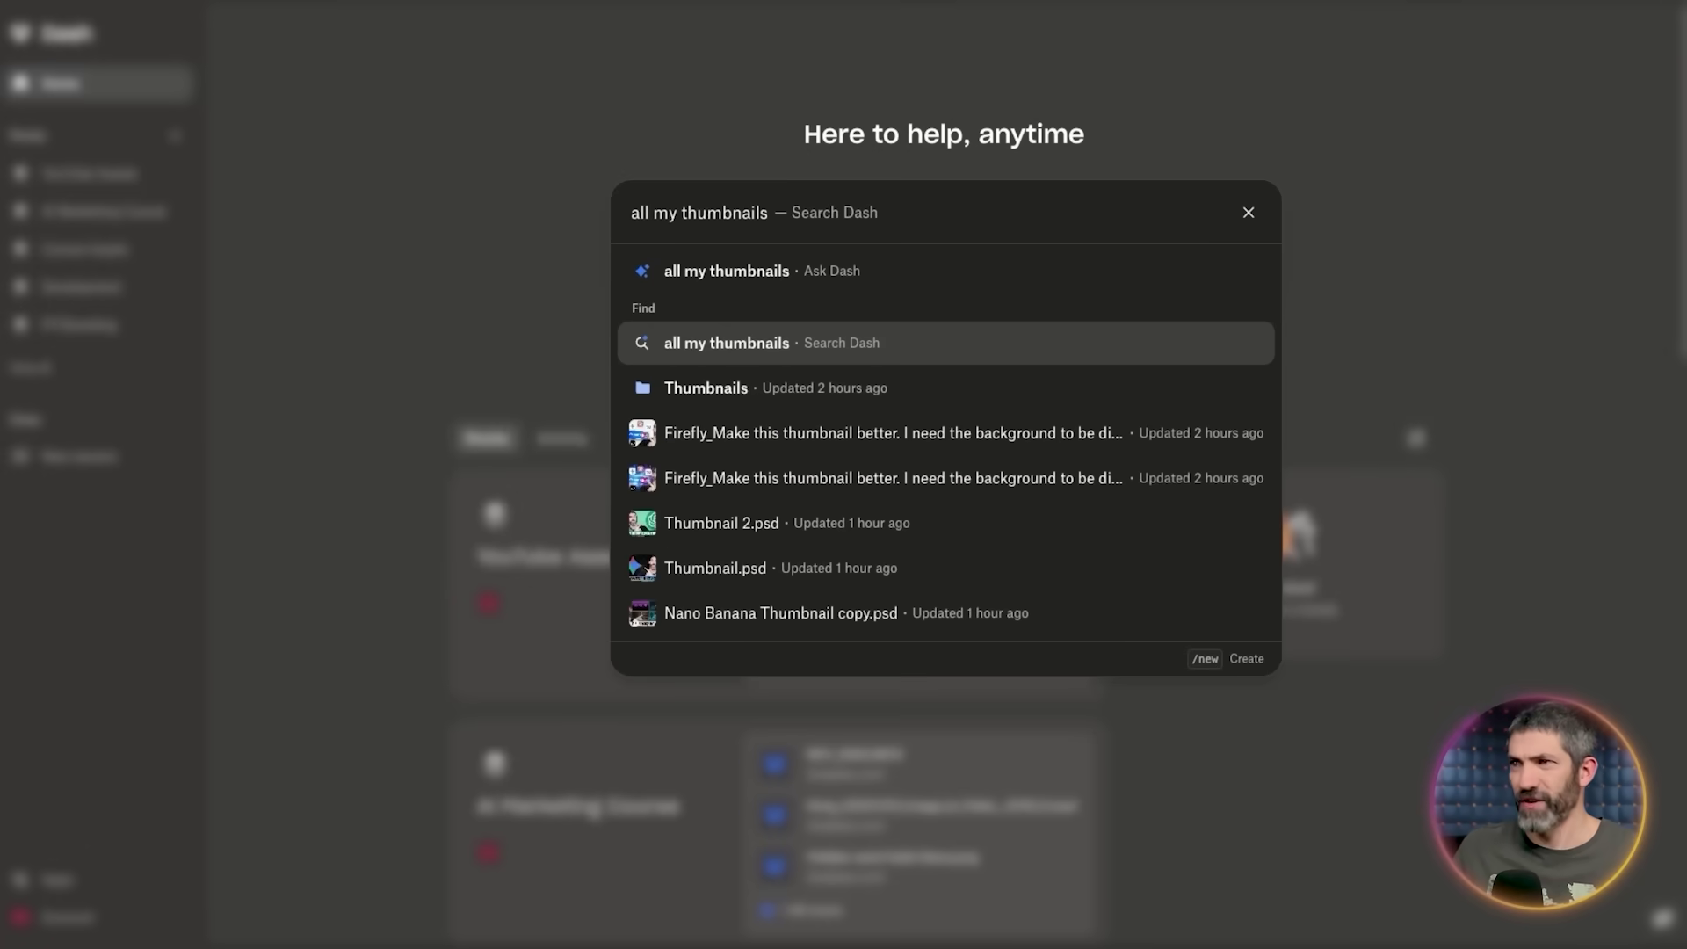
{"action": "key", "text": "Return"}
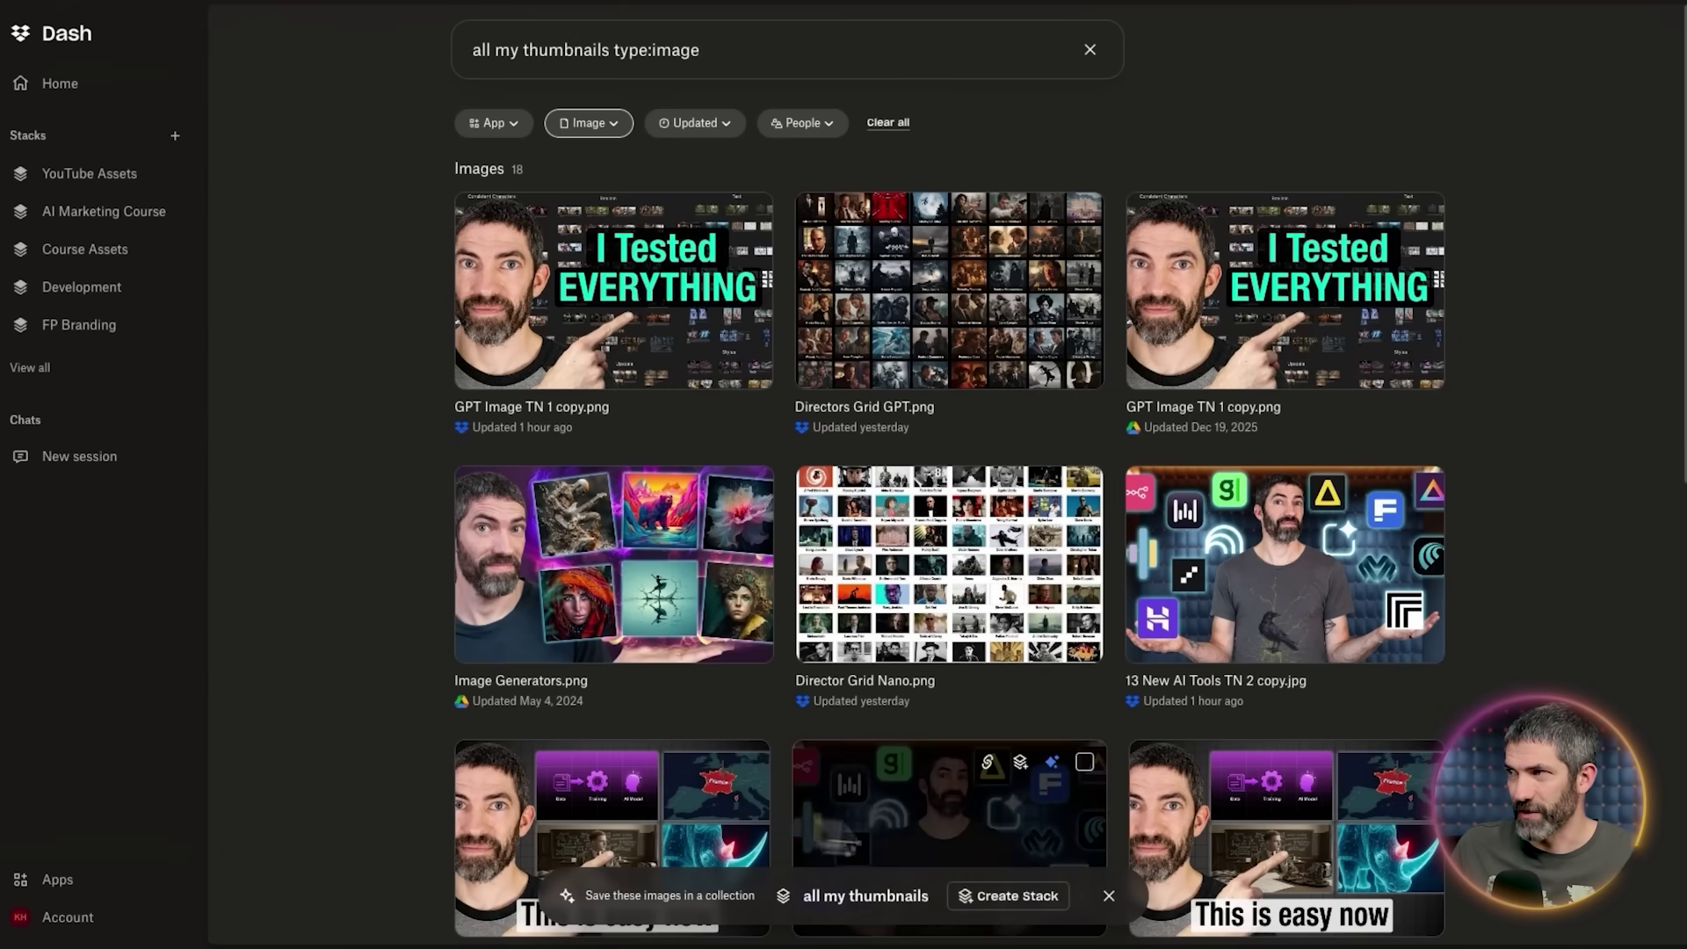
{"action": "scroll", "coordinate": [1381, 444], "scroll_direction": "down", "scroll_amount": 2}
{"action": "scroll", "coordinate": [910, 599], "scroll_direction": "down", "scroll_amount": 6}
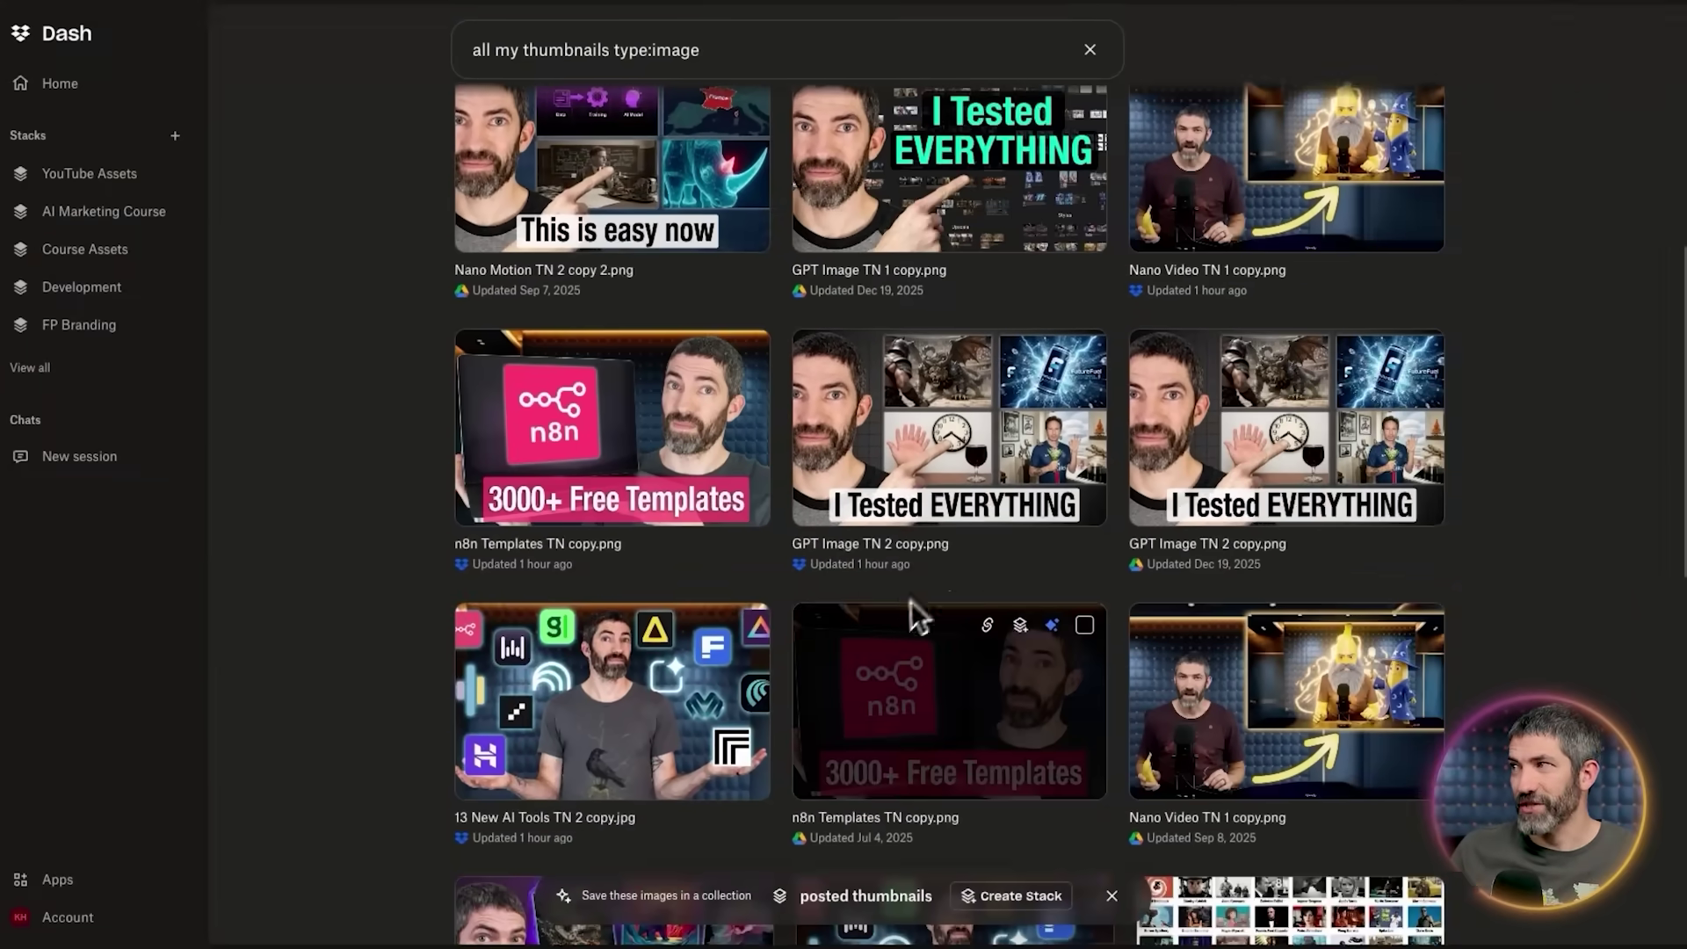
{"action": "scroll", "coordinate": [659, 544], "scroll_direction": "up", "scroll_amount": 4}
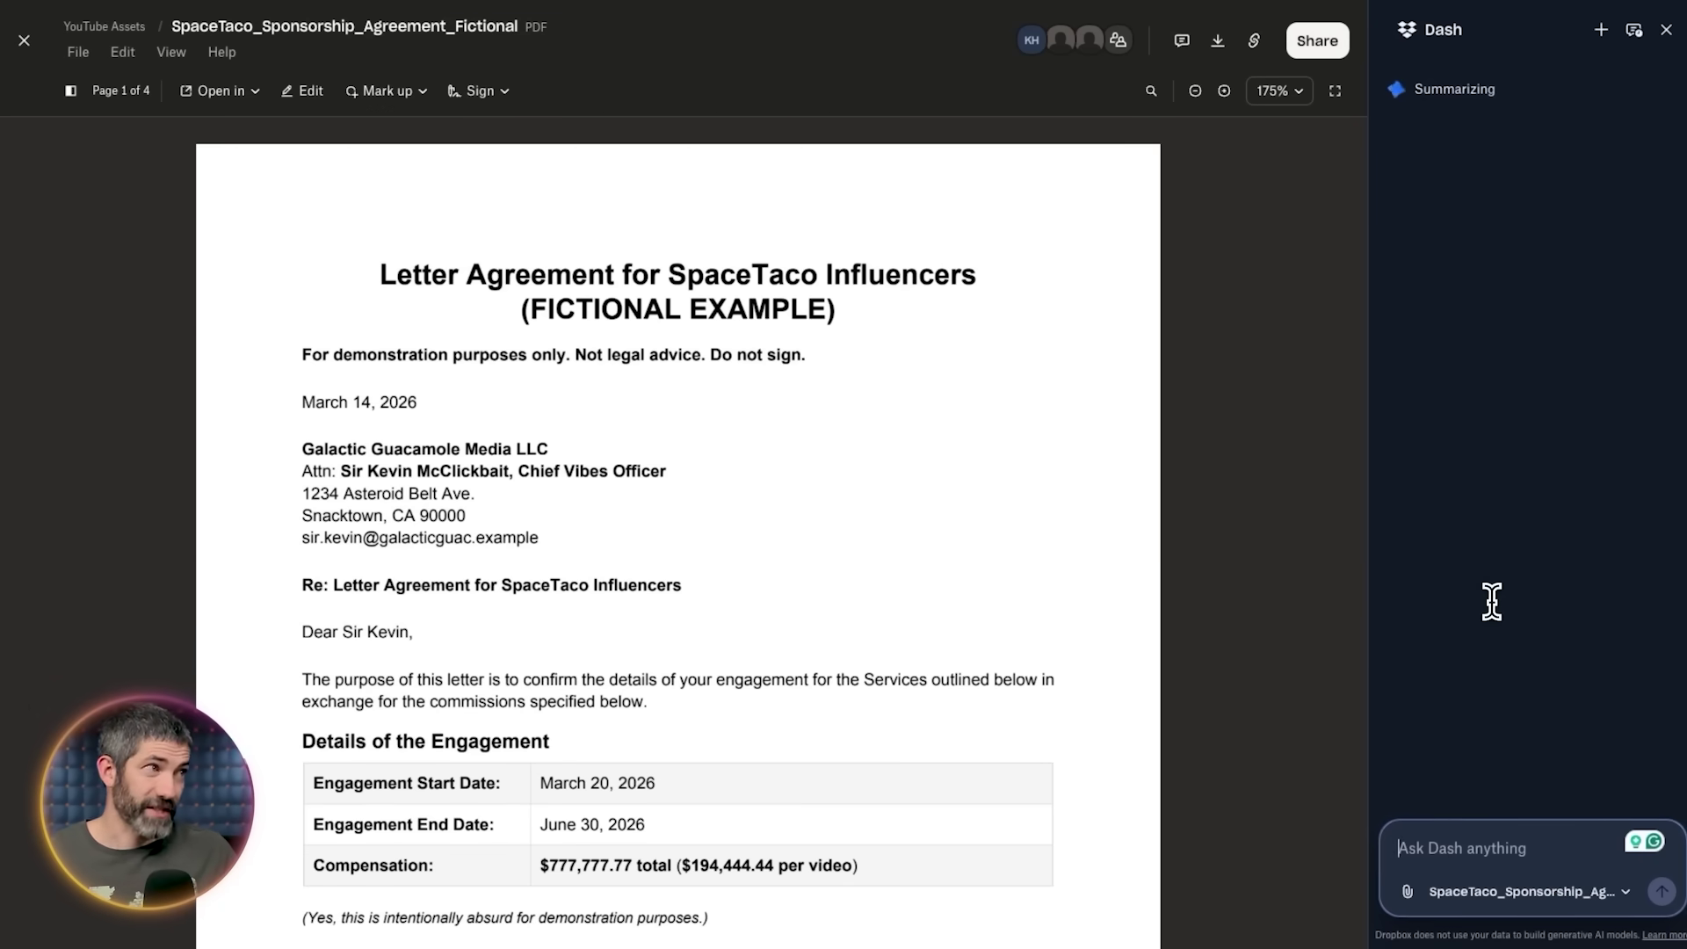
- Ask about the SpaceTaco agreement's key deliverables and deadlines, payment terms, and content approval requirements
{"action": "type", "text": "iverables and deadlines"}
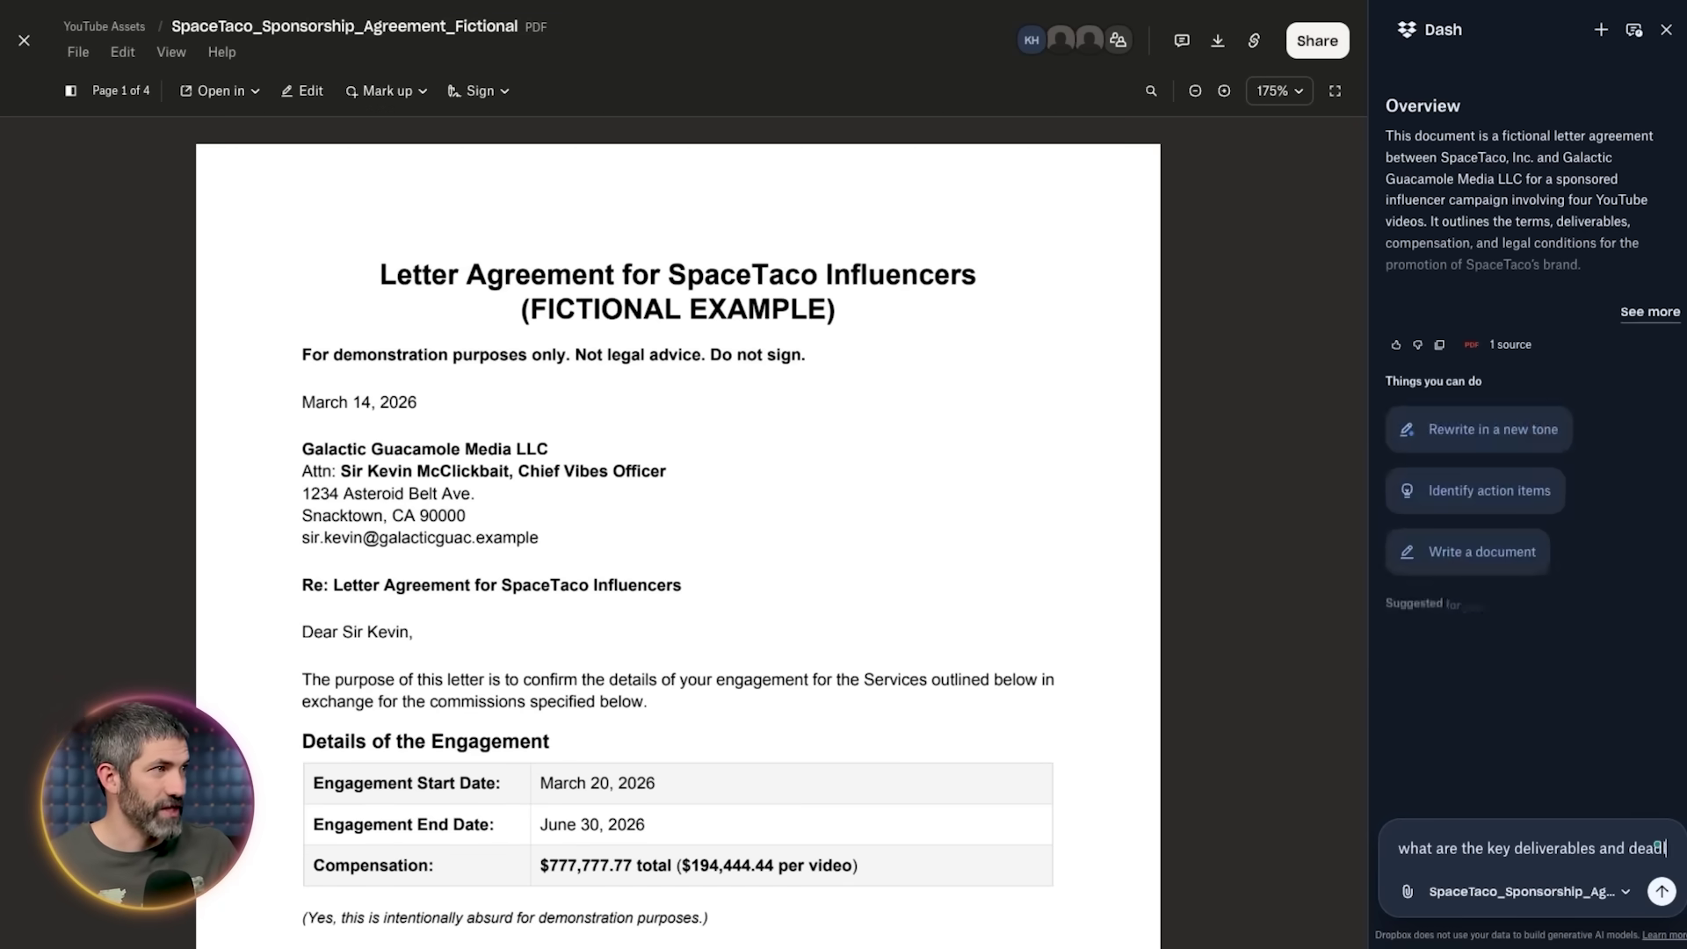
{"action": "key", "text": "Return"}
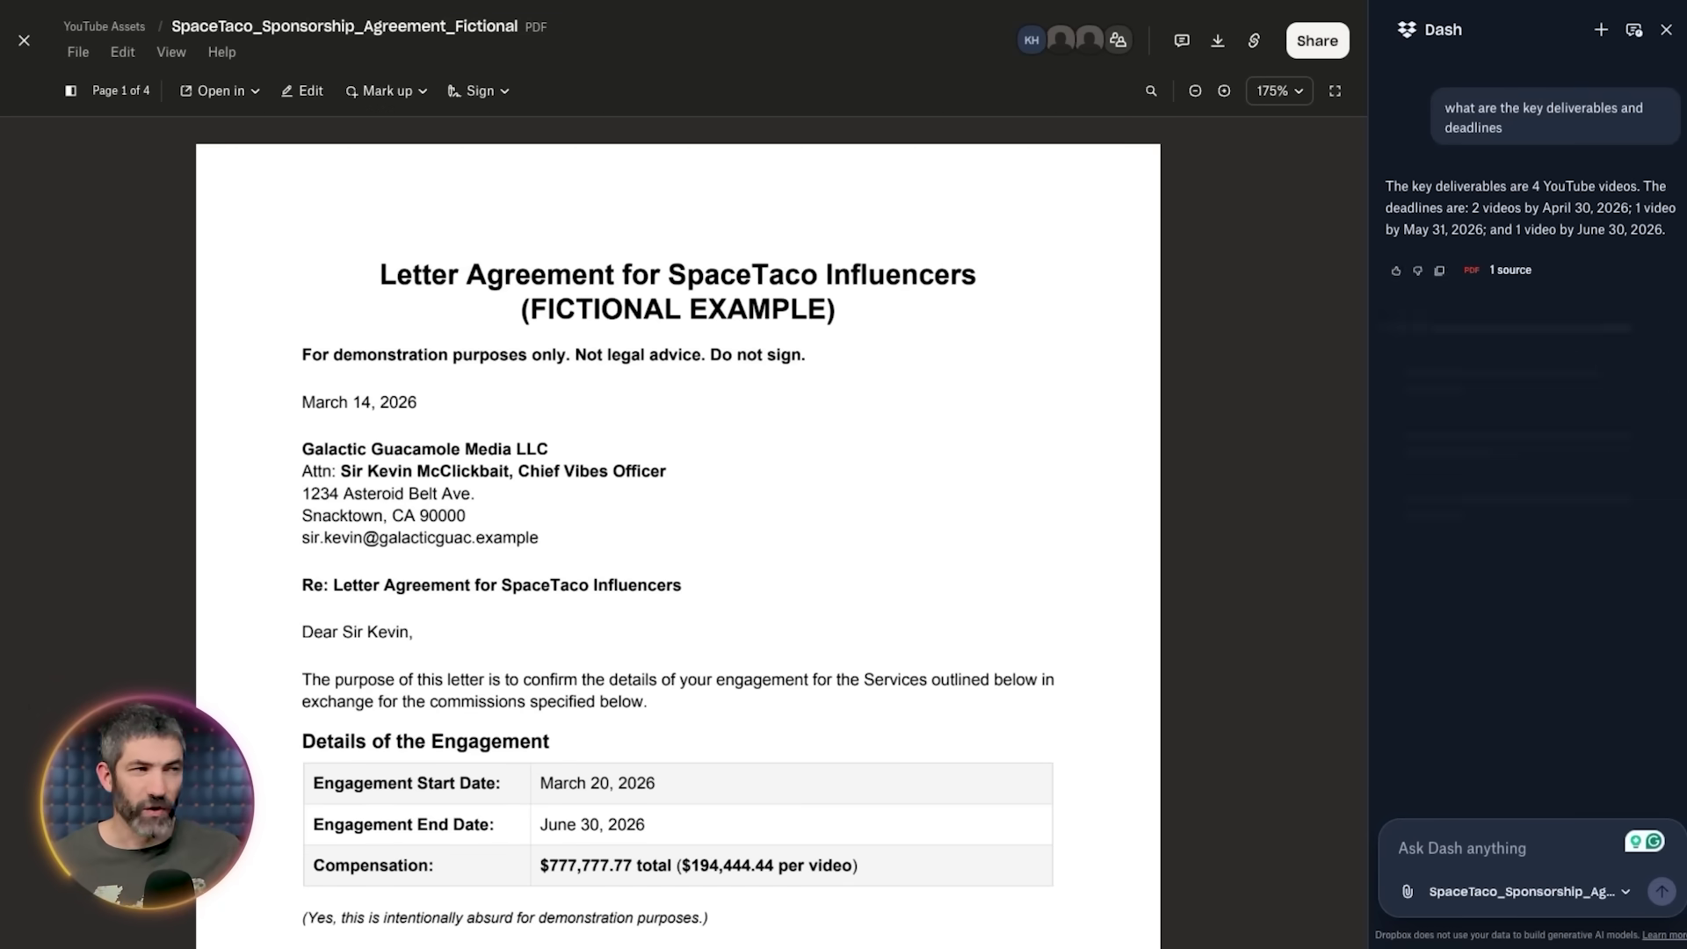
{"action": "left_click", "coordinate": [1474, 376]}
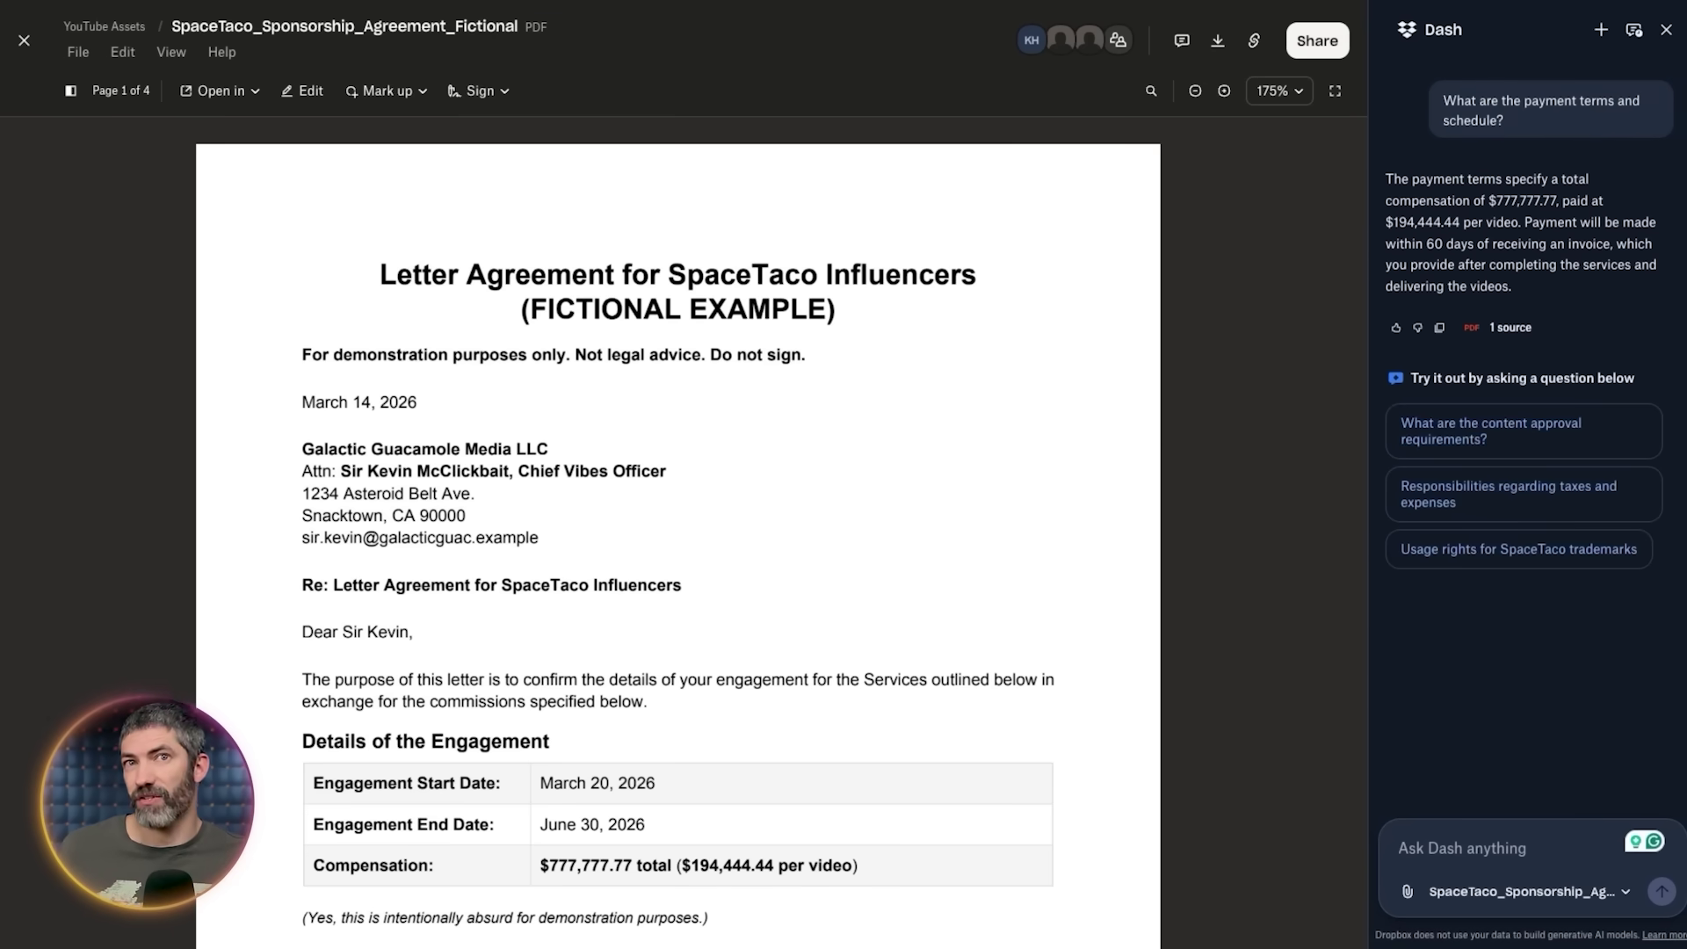
{"action": "left_click", "coordinate": [1481, 440]}
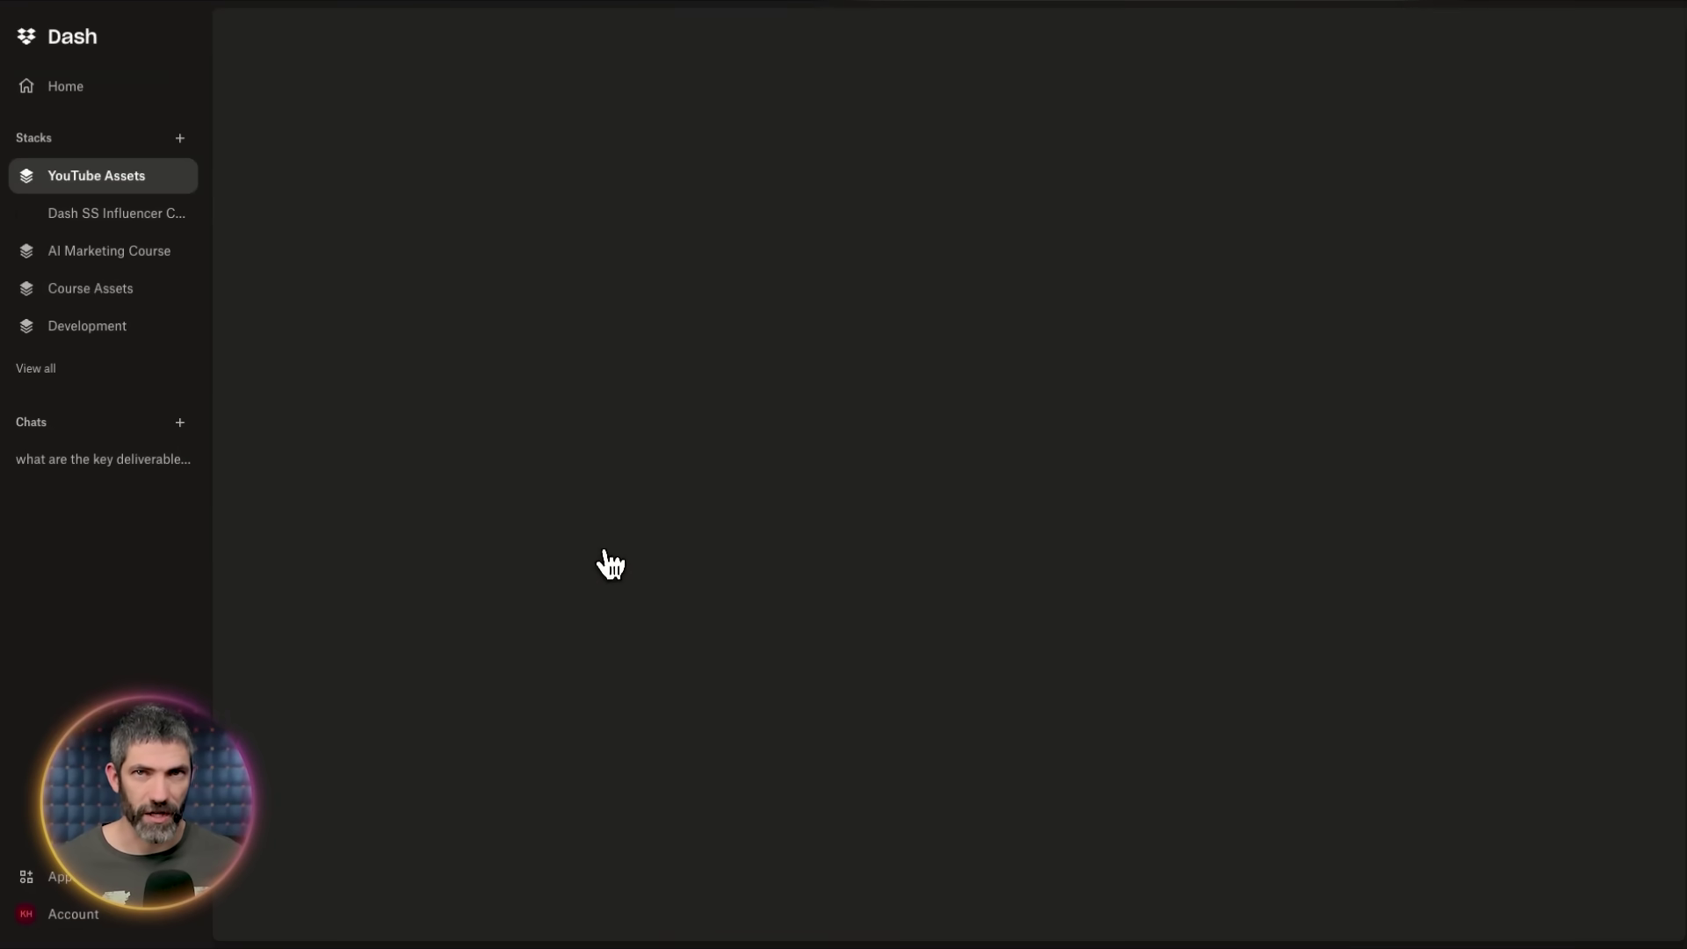
- In YouTube Assets, jump to Posted Videos, then expand and collapse the Posted Thumbnails section
{"action": "mouse_move", "coordinate": [245, 391]}
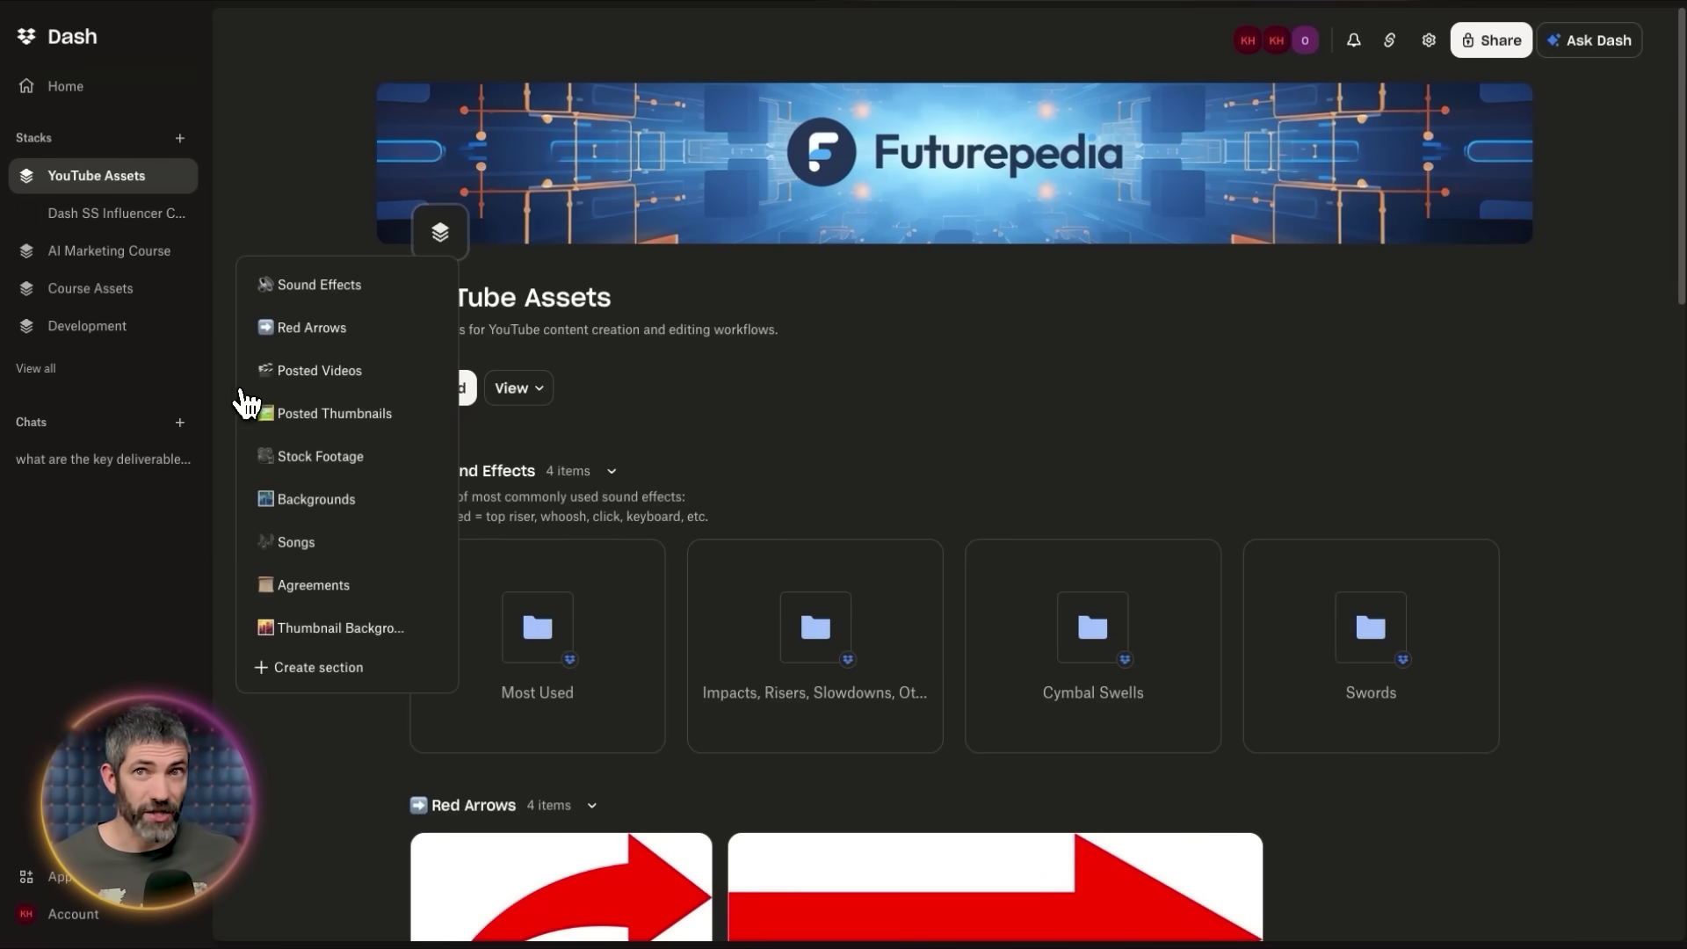
{"action": "left_click", "coordinate": [320, 385]}
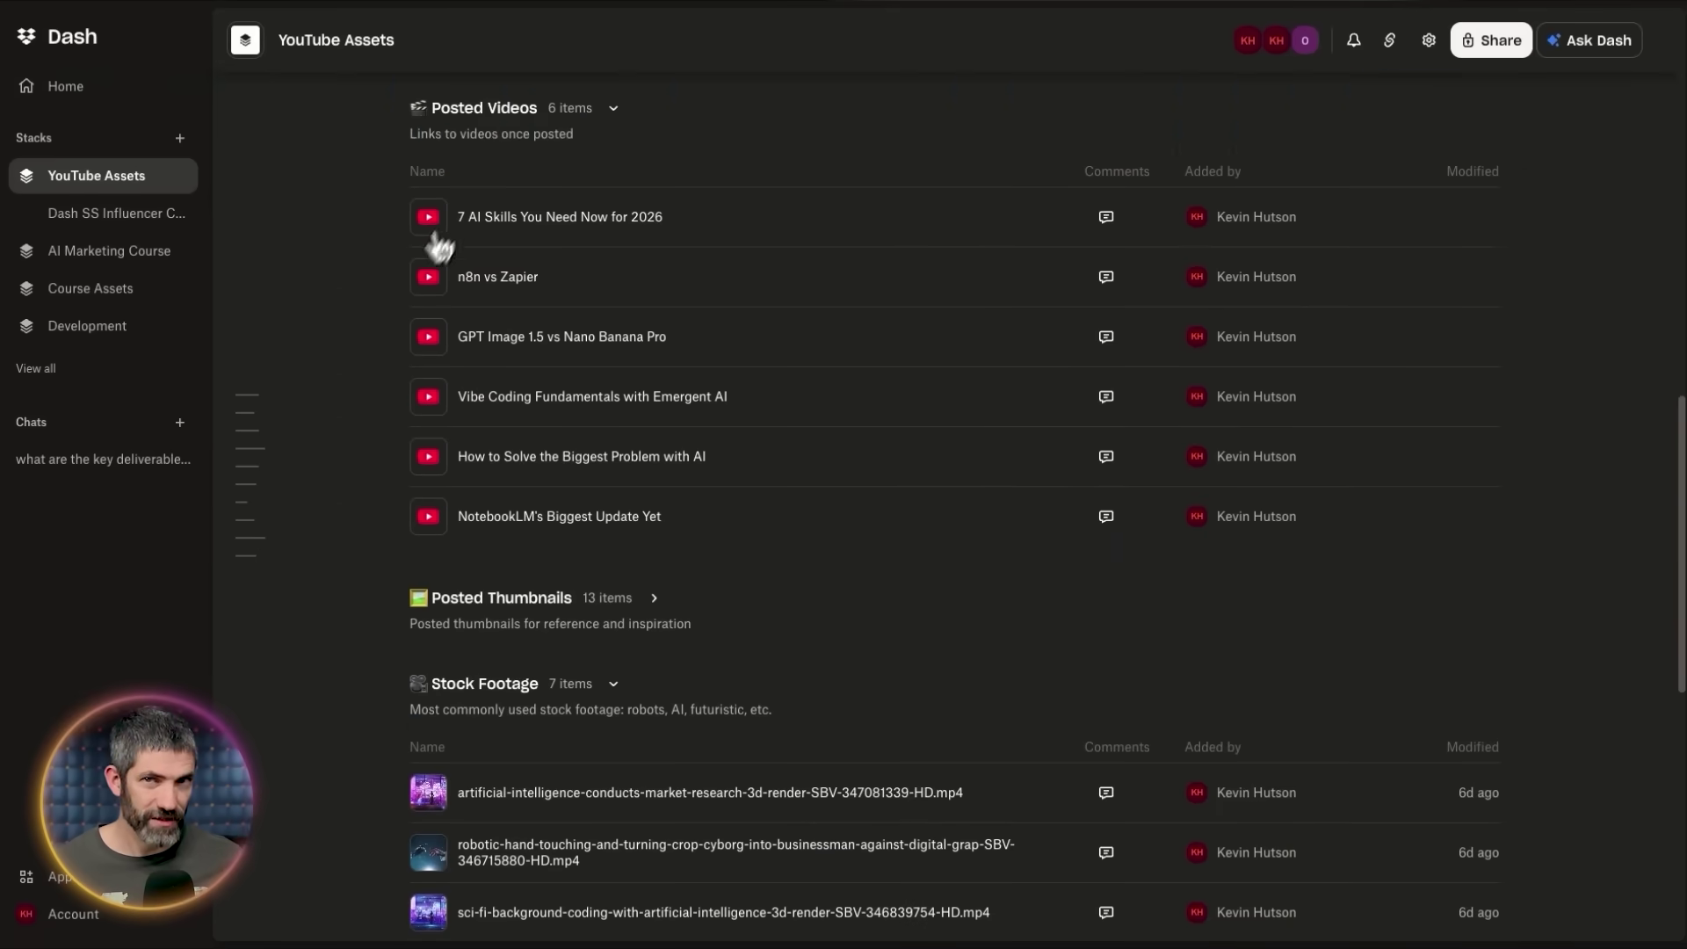
{"action": "left_click", "coordinate": [653, 597]}
{"action": "scroll", "coordinate": [748, 702], "scroll_direction": "down", "scroll_amount": 10}
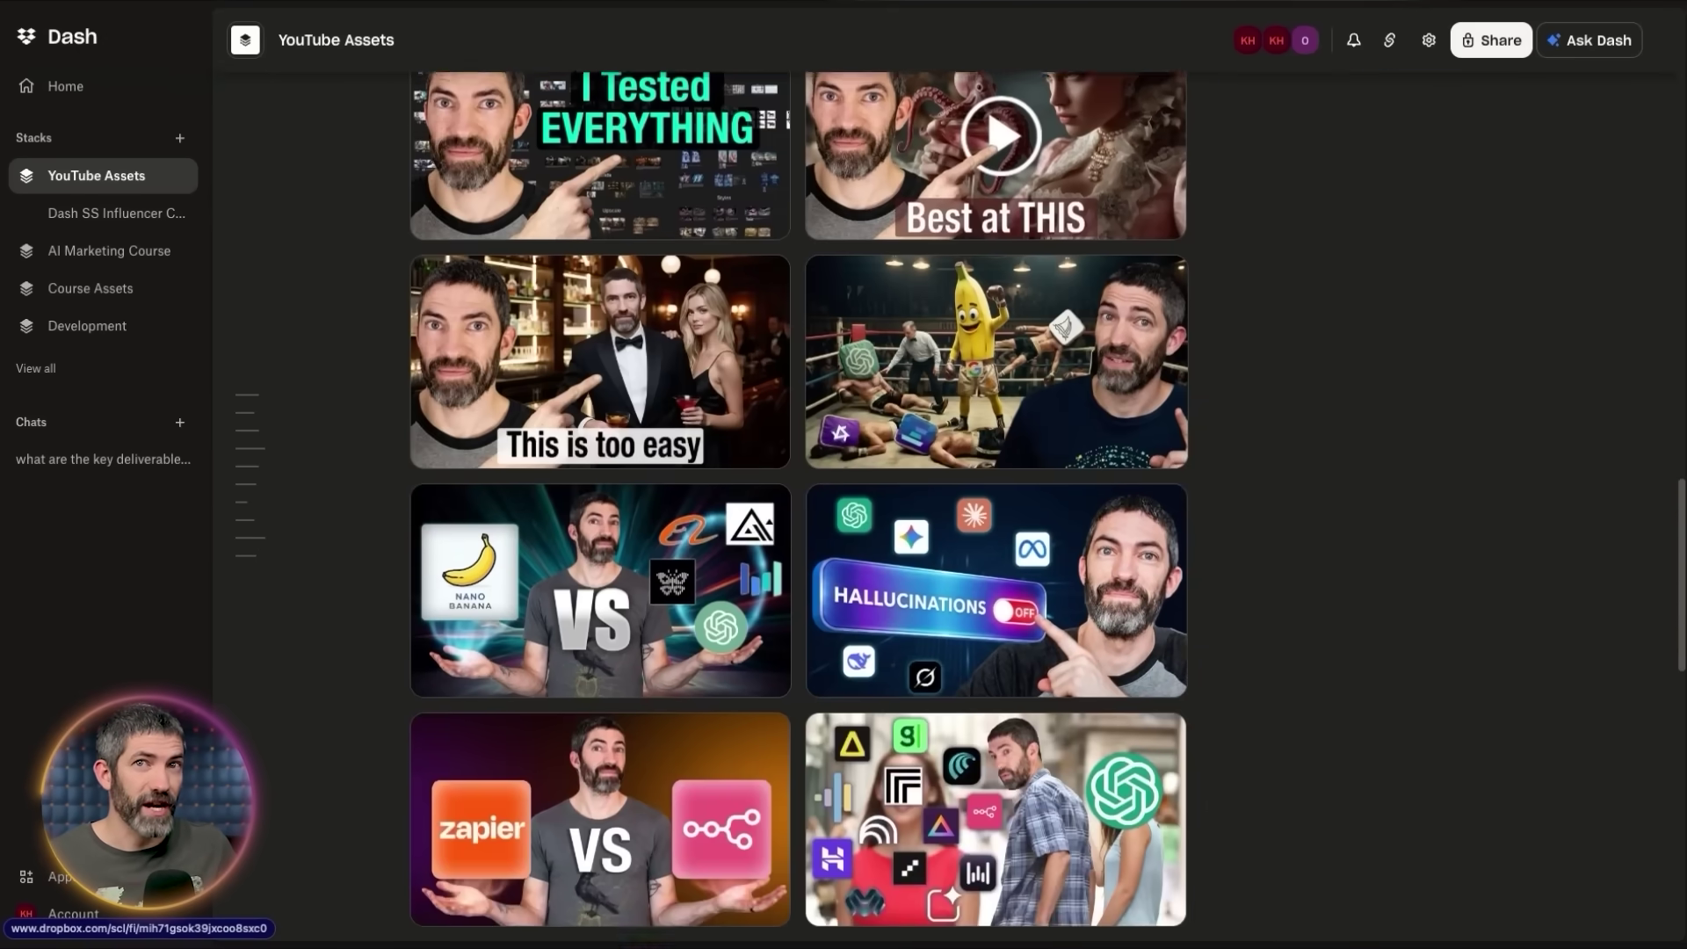
{"action": "scroll", "coordinate": [753, 715], "scroll_direction": "up", "scroll_amount": 10}
{"action": "left_click", "coordinate": [656, 325]}
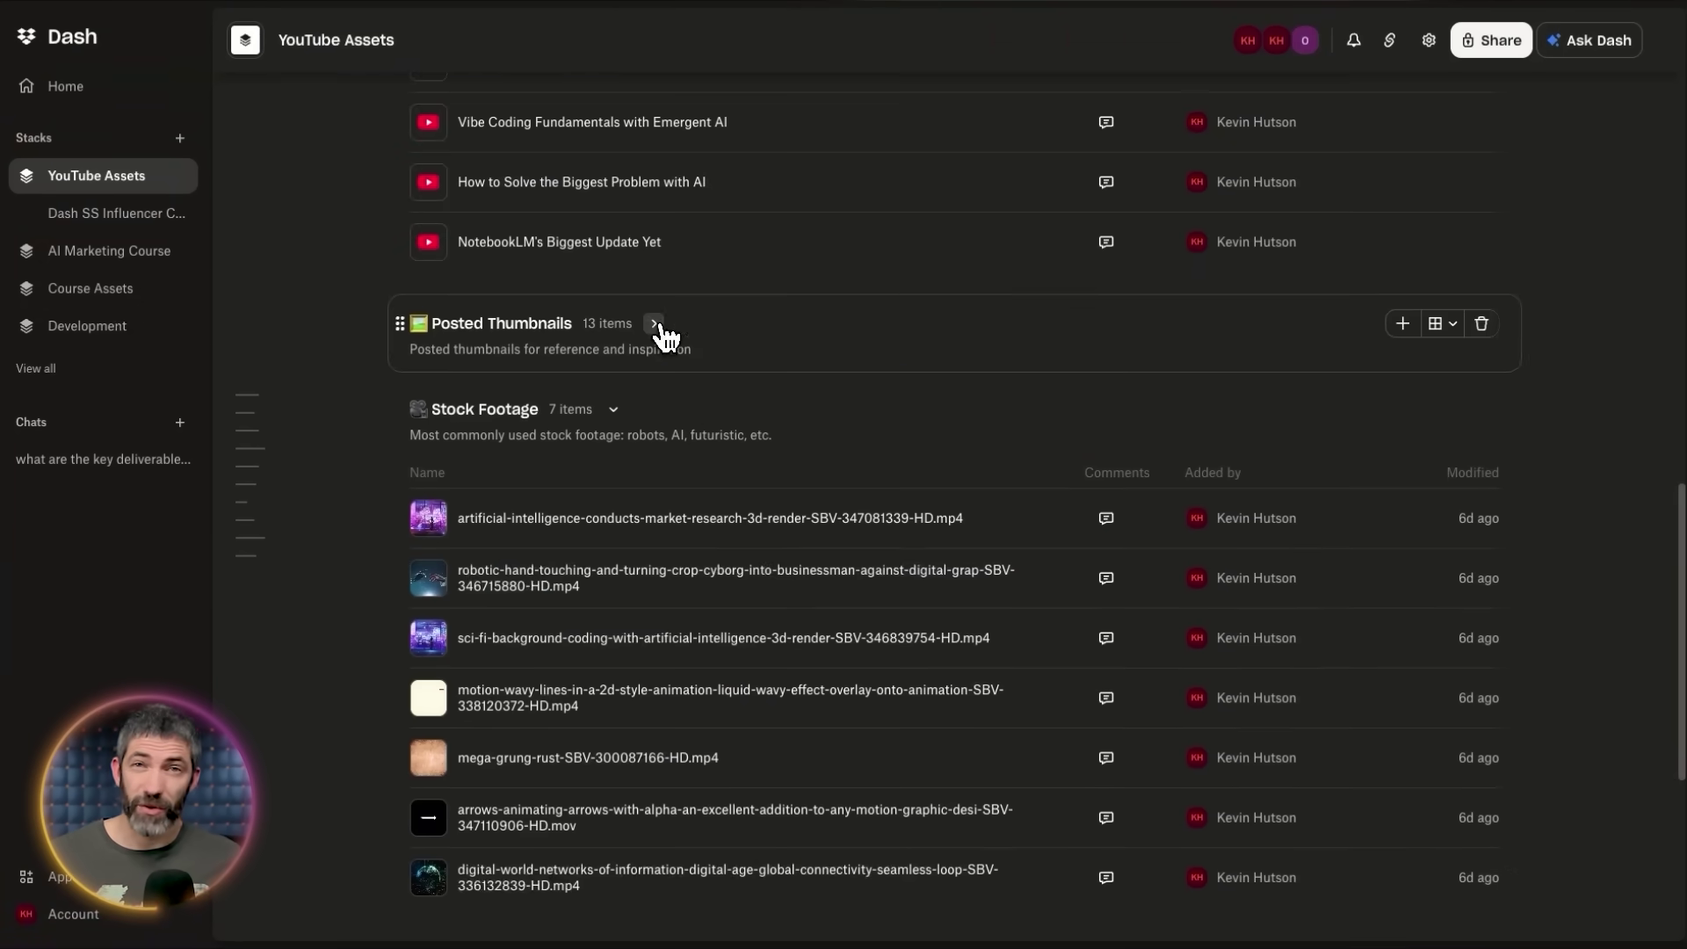
{"action": "scroll", "coordinate": [704, 399], "scroll_direction": "down", "scroll_amount": 5}
{"action": "mouse_move", "coordinate": [277, 409]}
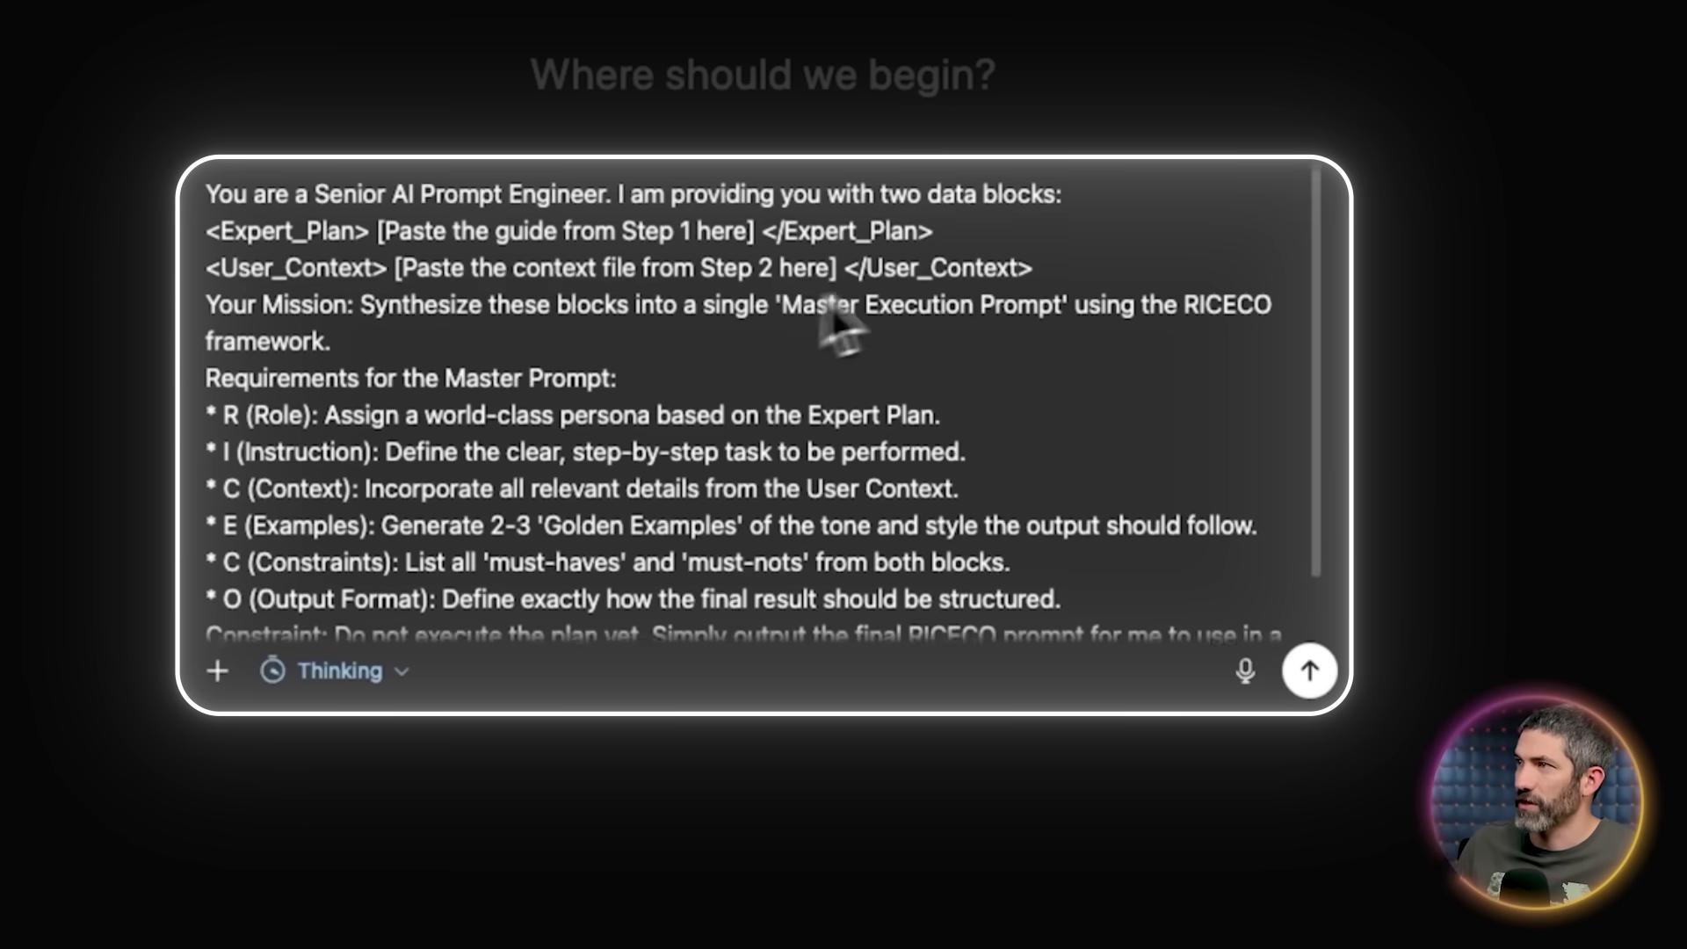
- Scroll down to check that the drafted meta-prompt ends by asking only for the final RICECO prompt
{"action": "scroll", "coordinate": [835, 320], "scroll_direction": "down", "scroll_amount": 2}
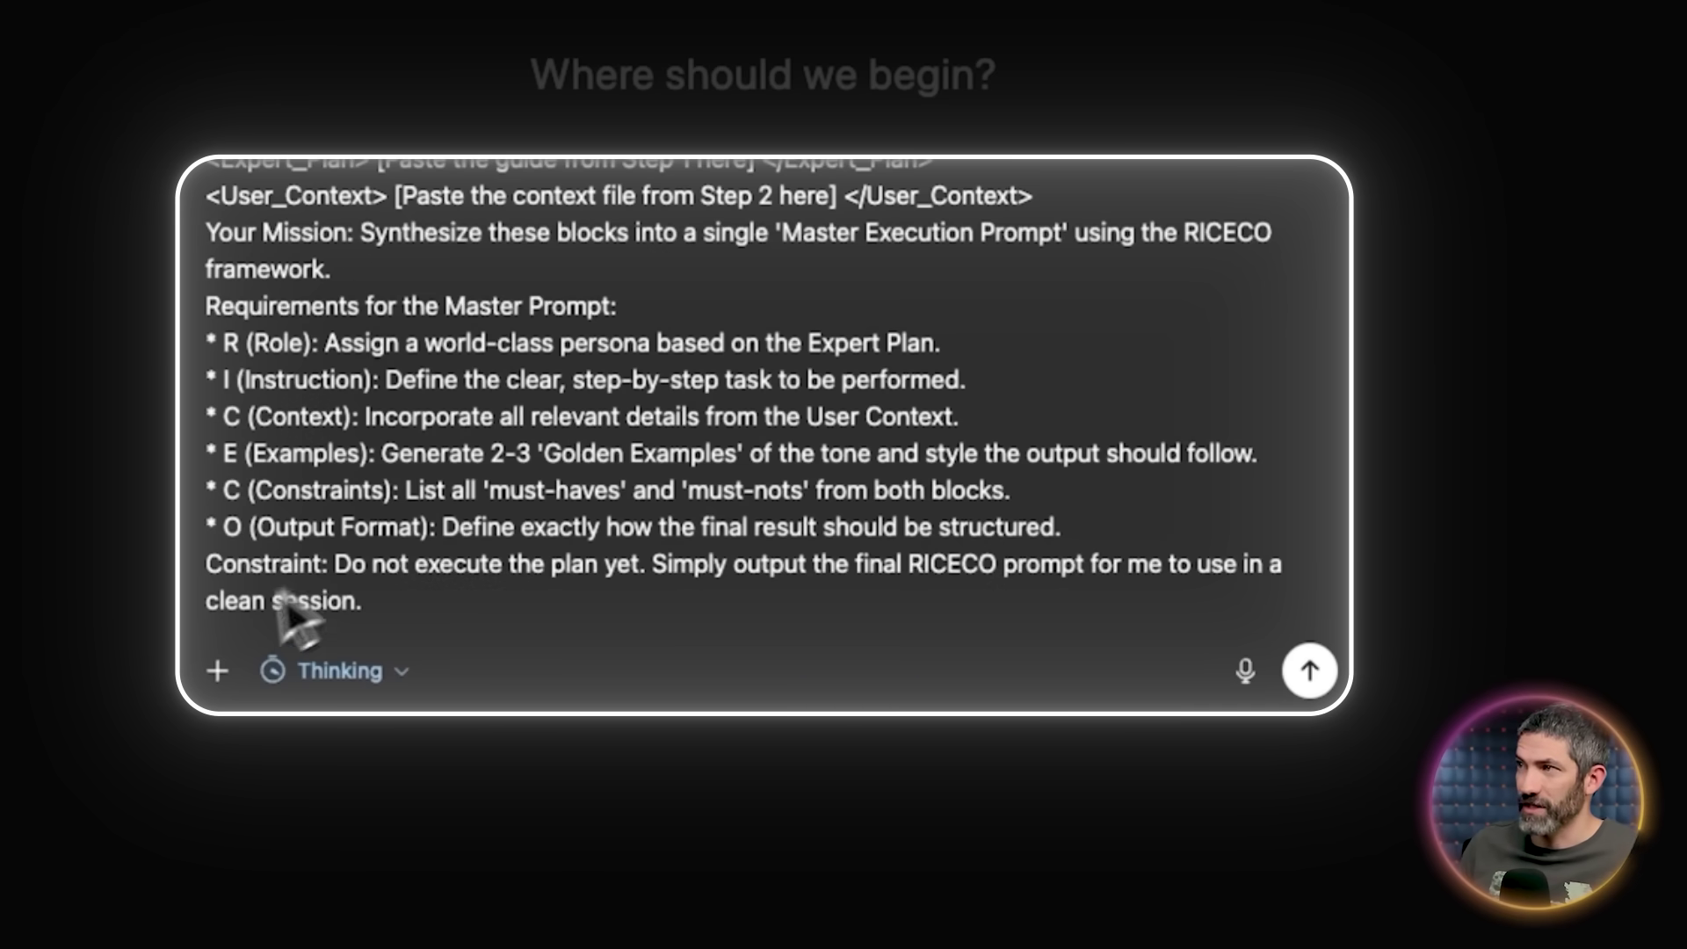
- Replace the Expert_Plan placeholder with the pasted Money Models expert guide
{"action": "scroll", "coordinate": [369, 608], "scroll_direction": "up", "scroll_amount": 2}
{"action": "left_click_drag", "start_coordinate": [379, 235], "coordinate": [745, 236]}
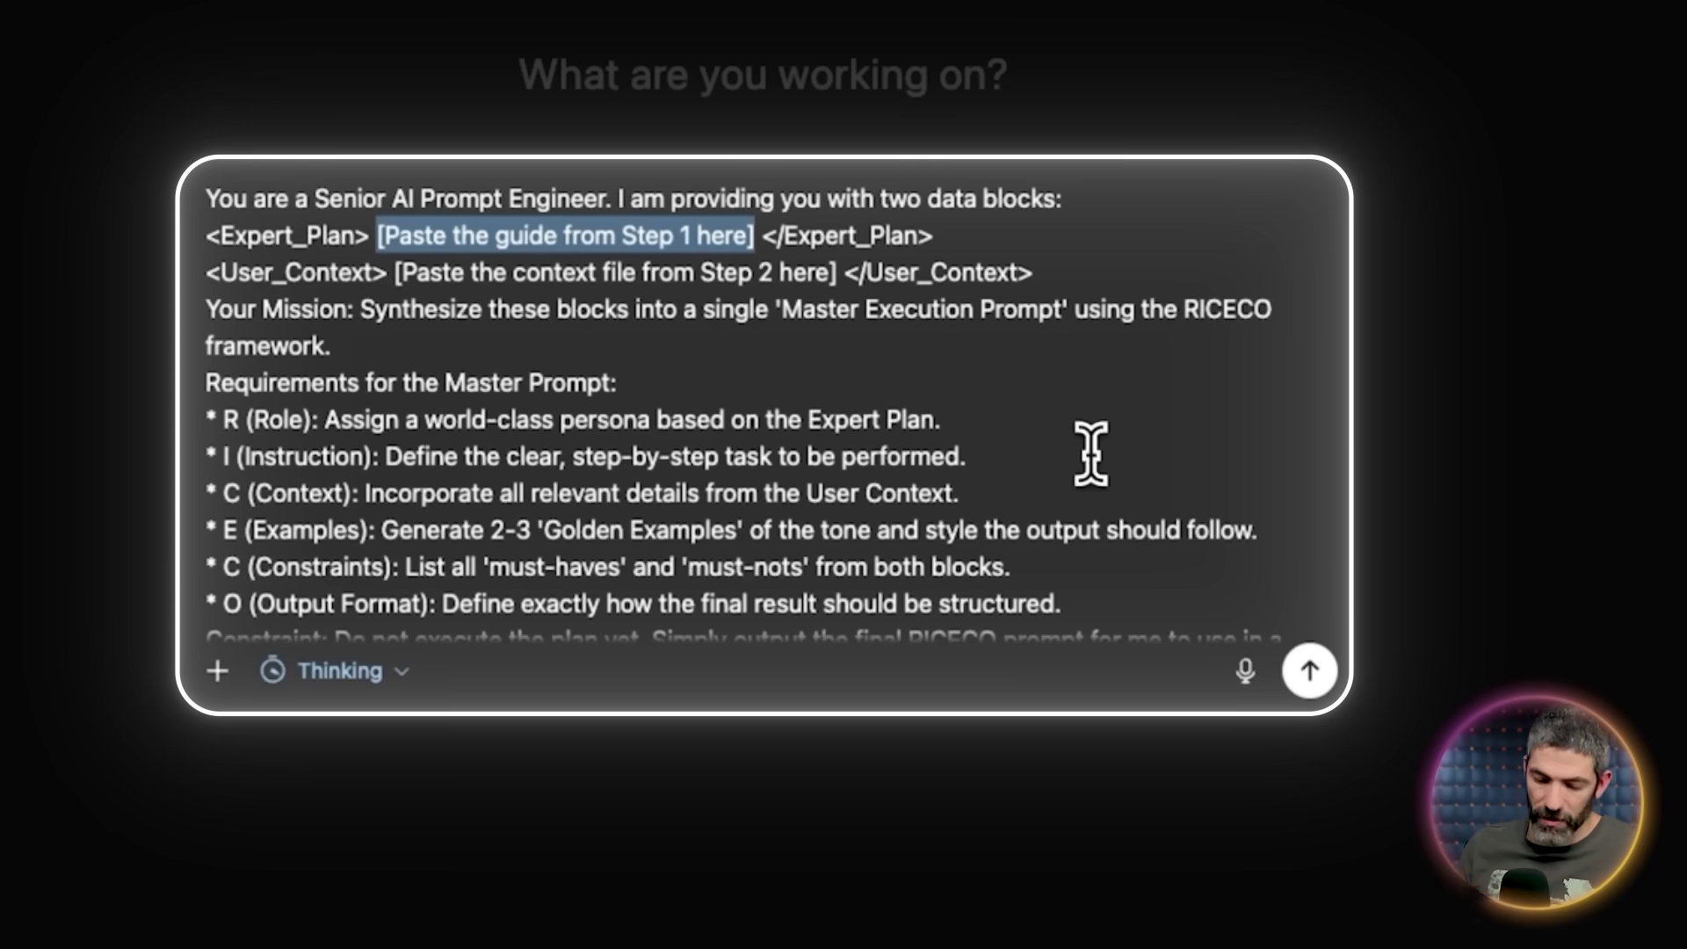
{"action": "key", "text": "super+v"}
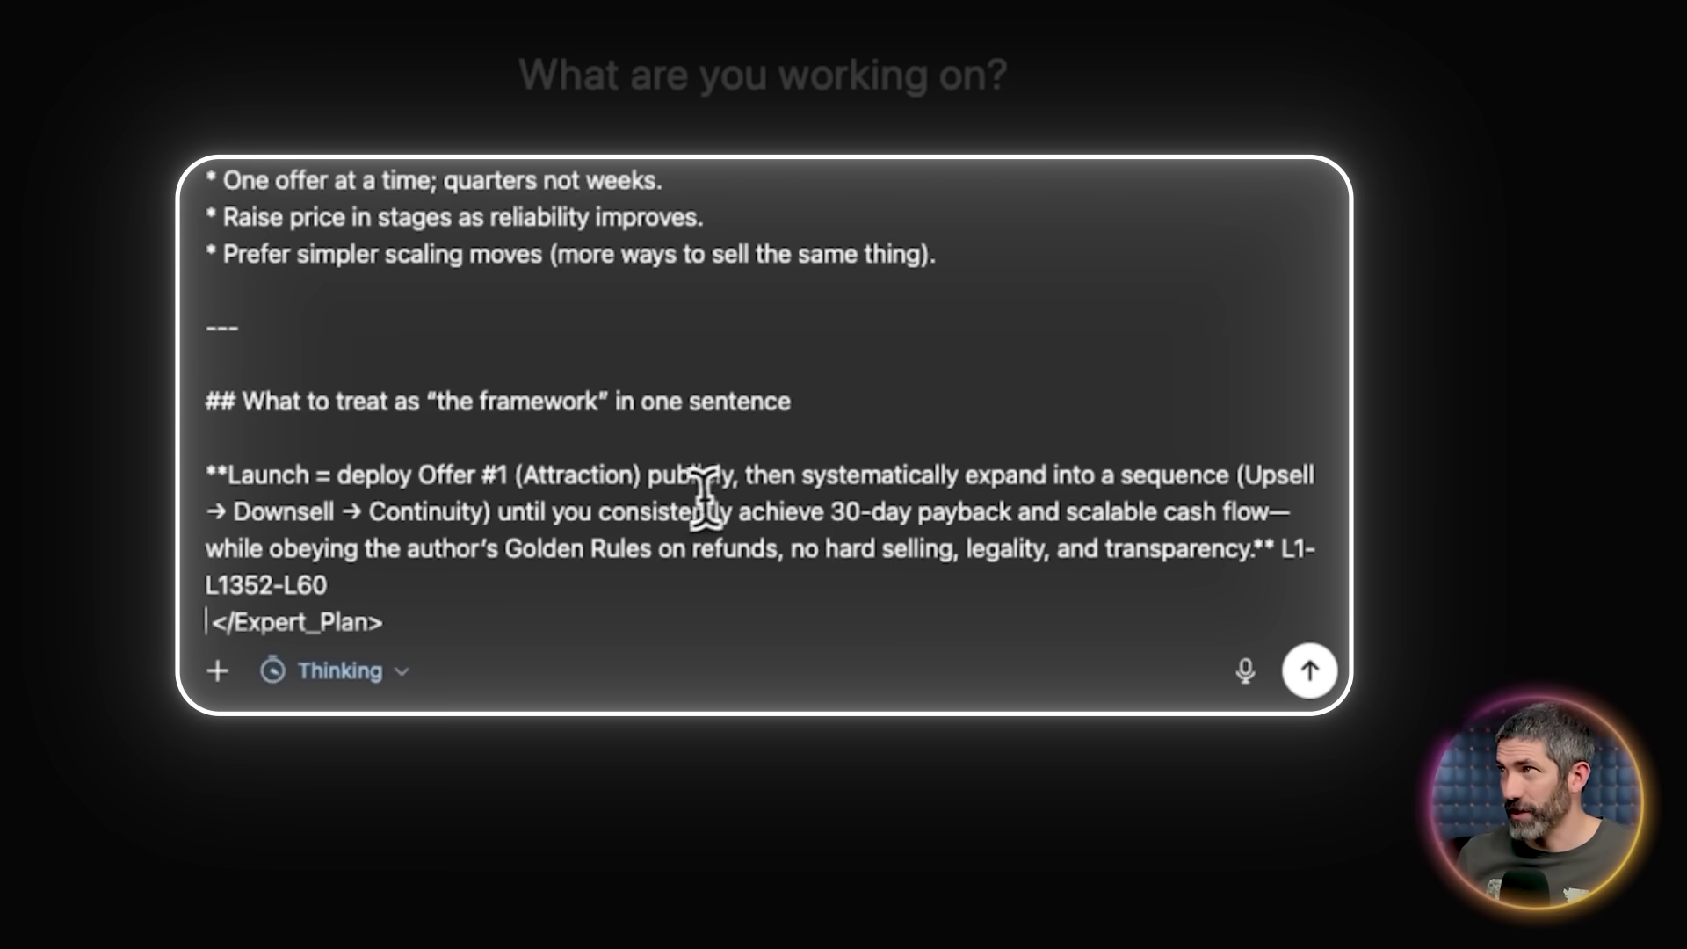
- Paste the VibeSync Context File over the User_Context placeholder and send the combined prompt
{"action": "scroll", "coordinate": [378, 369], "scroll_direction": "down", "scroll_amount": 4}
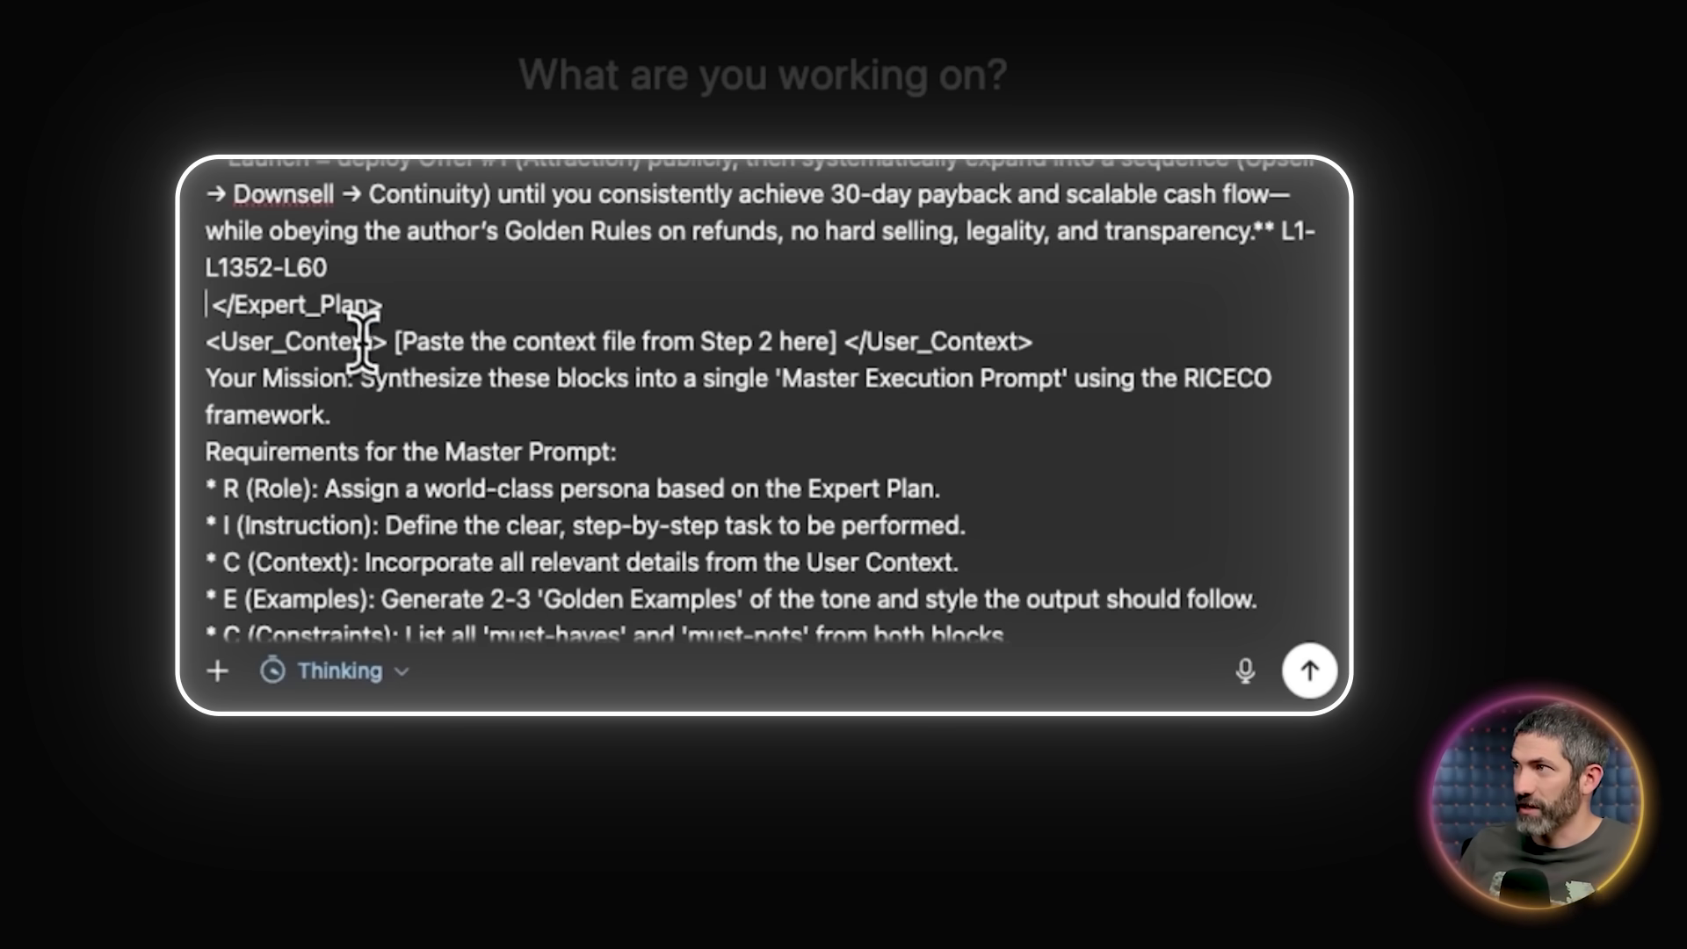
{"action": "scroll", "coordinate": [363, 334], "scroll_direction": "down", "scroll_amount": 1}
{"action": "left_click_drag", "start_coordinate": [394, 289], "coordinate": [835, 277]}
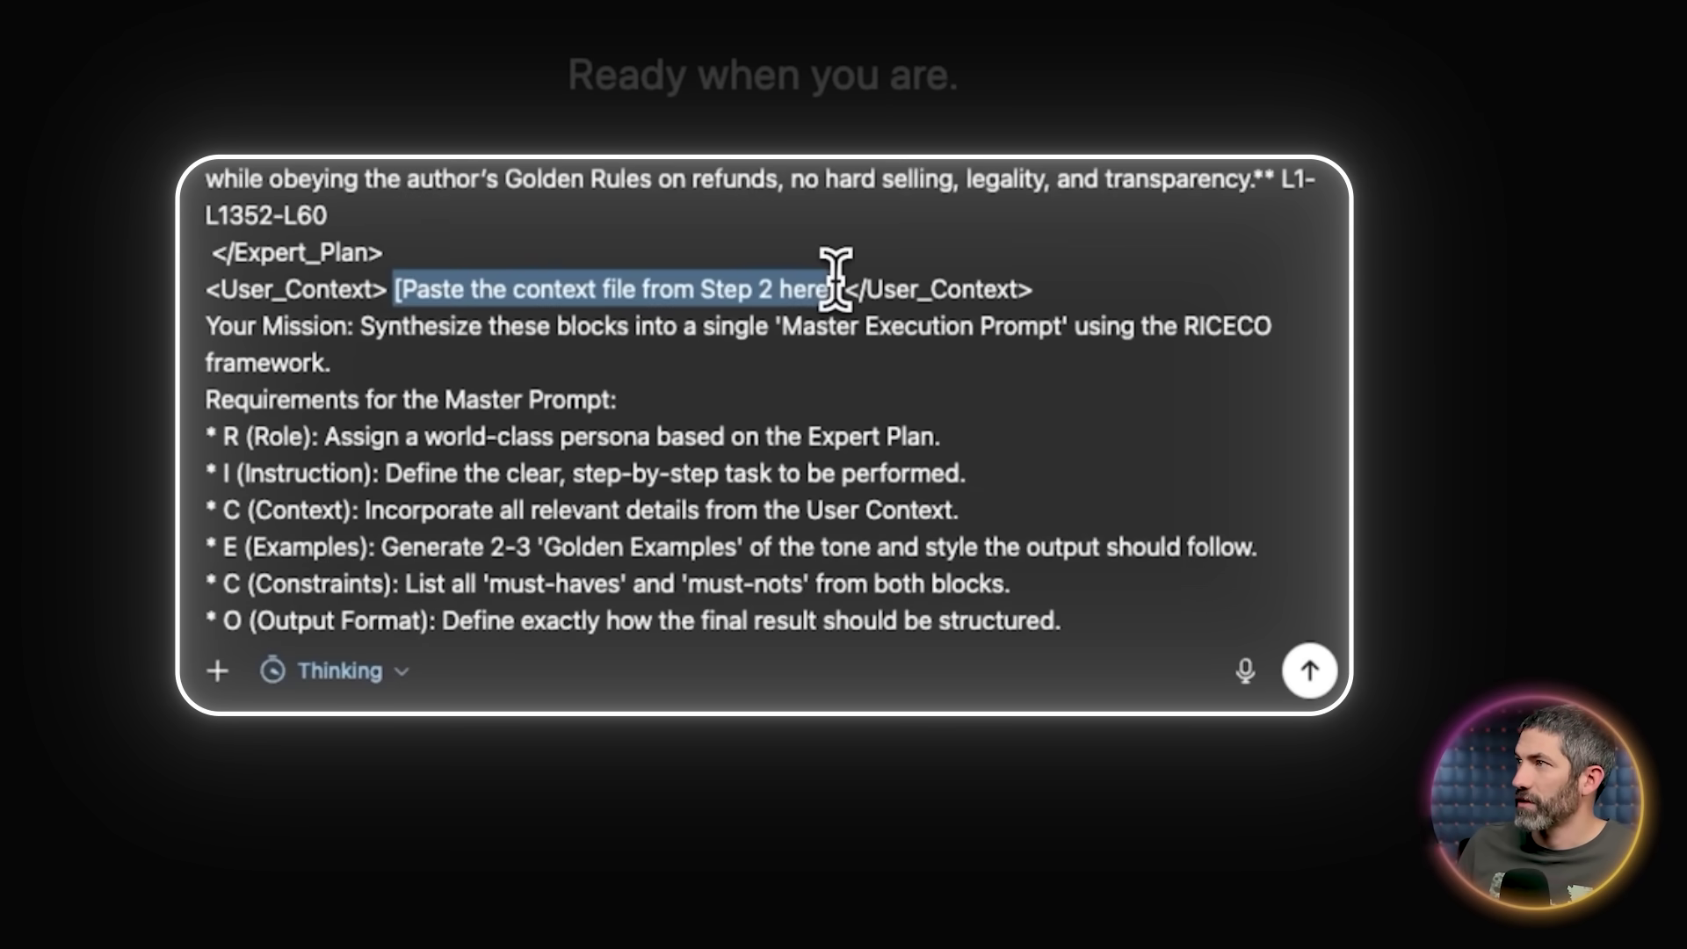
{"action": "key", "text": "super+v"}
{"action": "scroll", "coordinate": [889, 382], "scroll_direction": "down", "scroll_amount": 3}
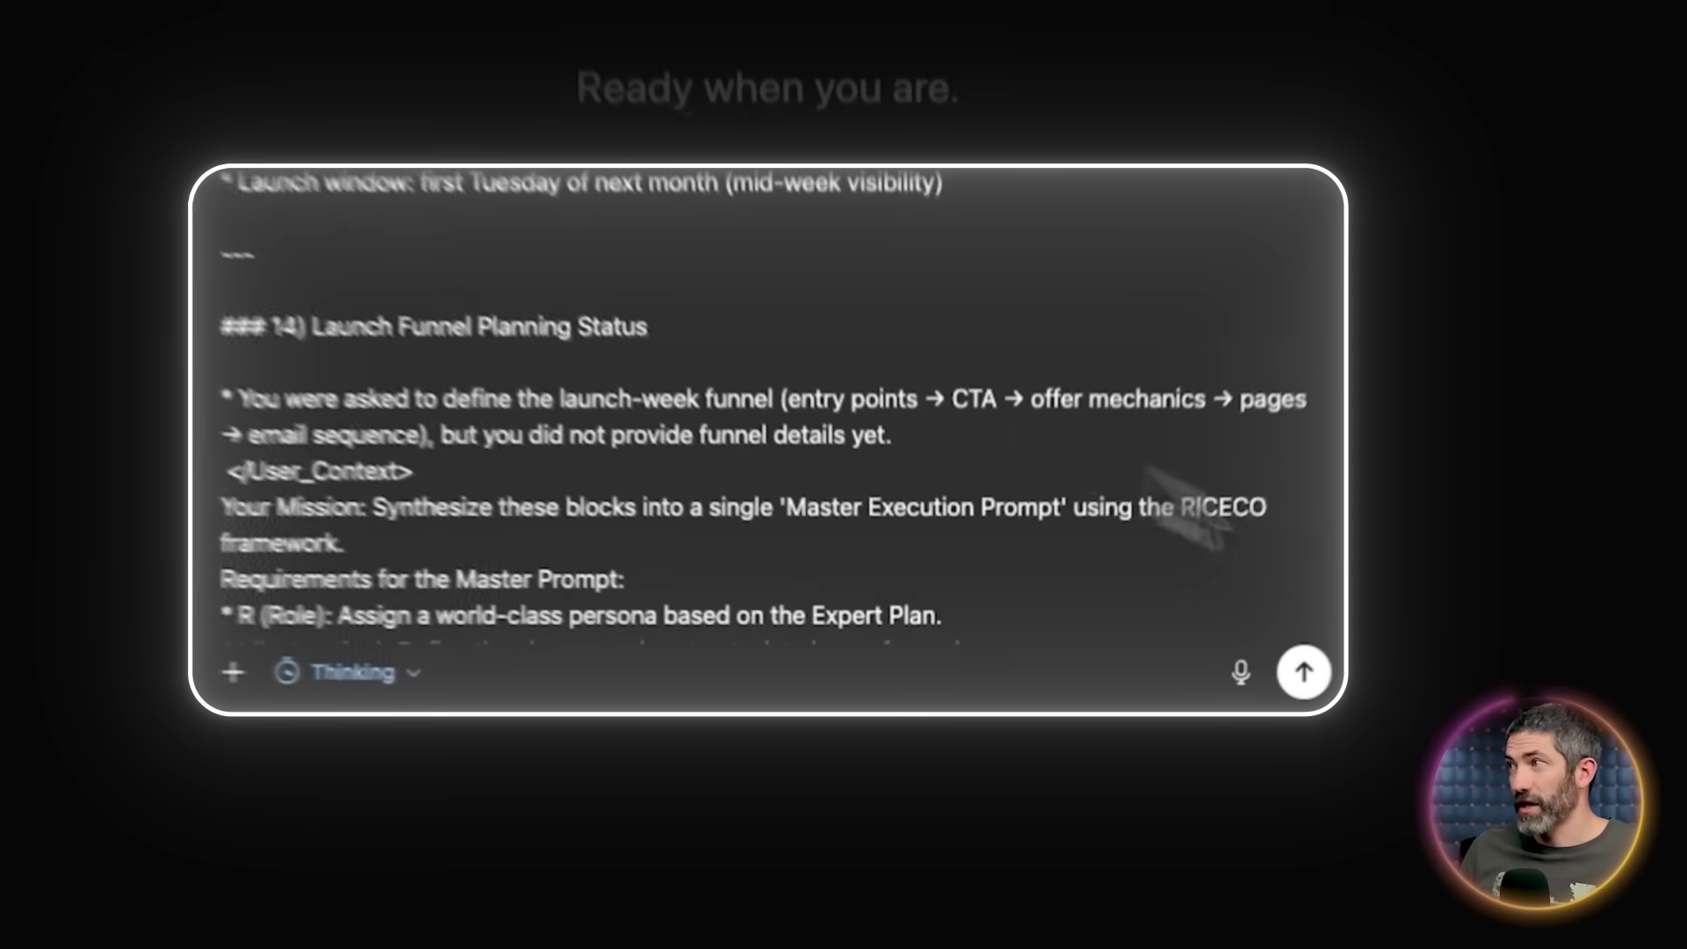
{"action": "left_click", "coordinate": [1309, 670]}
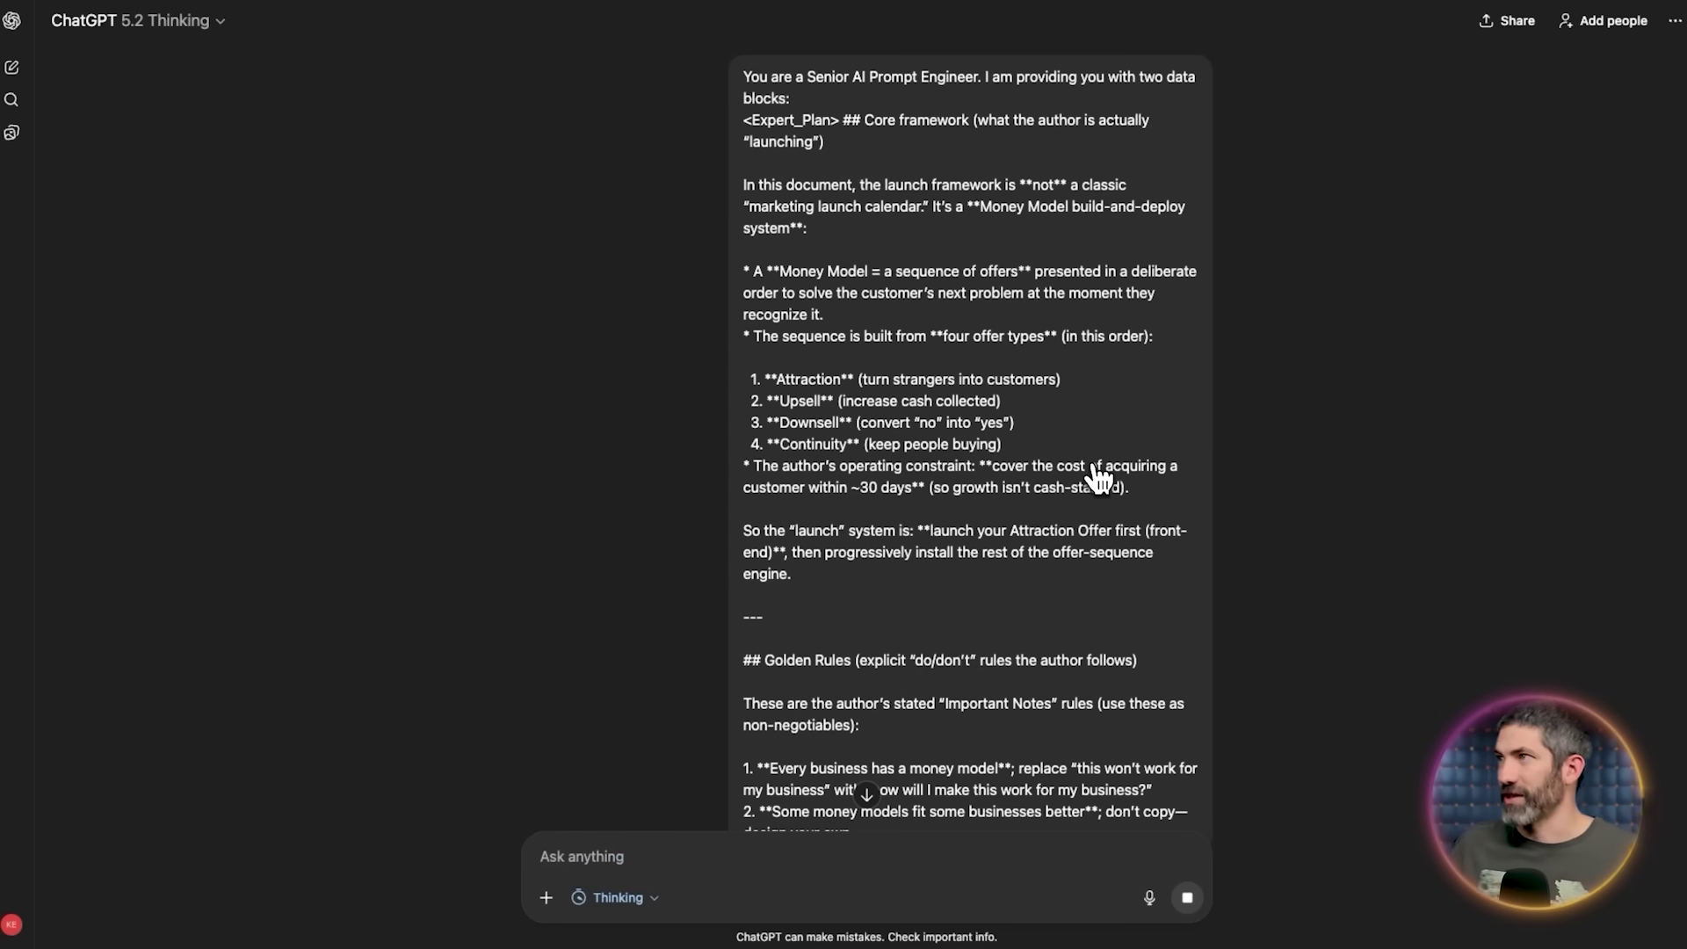
- Paste the generated RICECO Master Execution Prompt for the VibeSync launch into a fresh chat, unsent
{"action": "scroll", "coordinate": [984, 377], "scroll_direction": "down", "scroll_amount": 20}
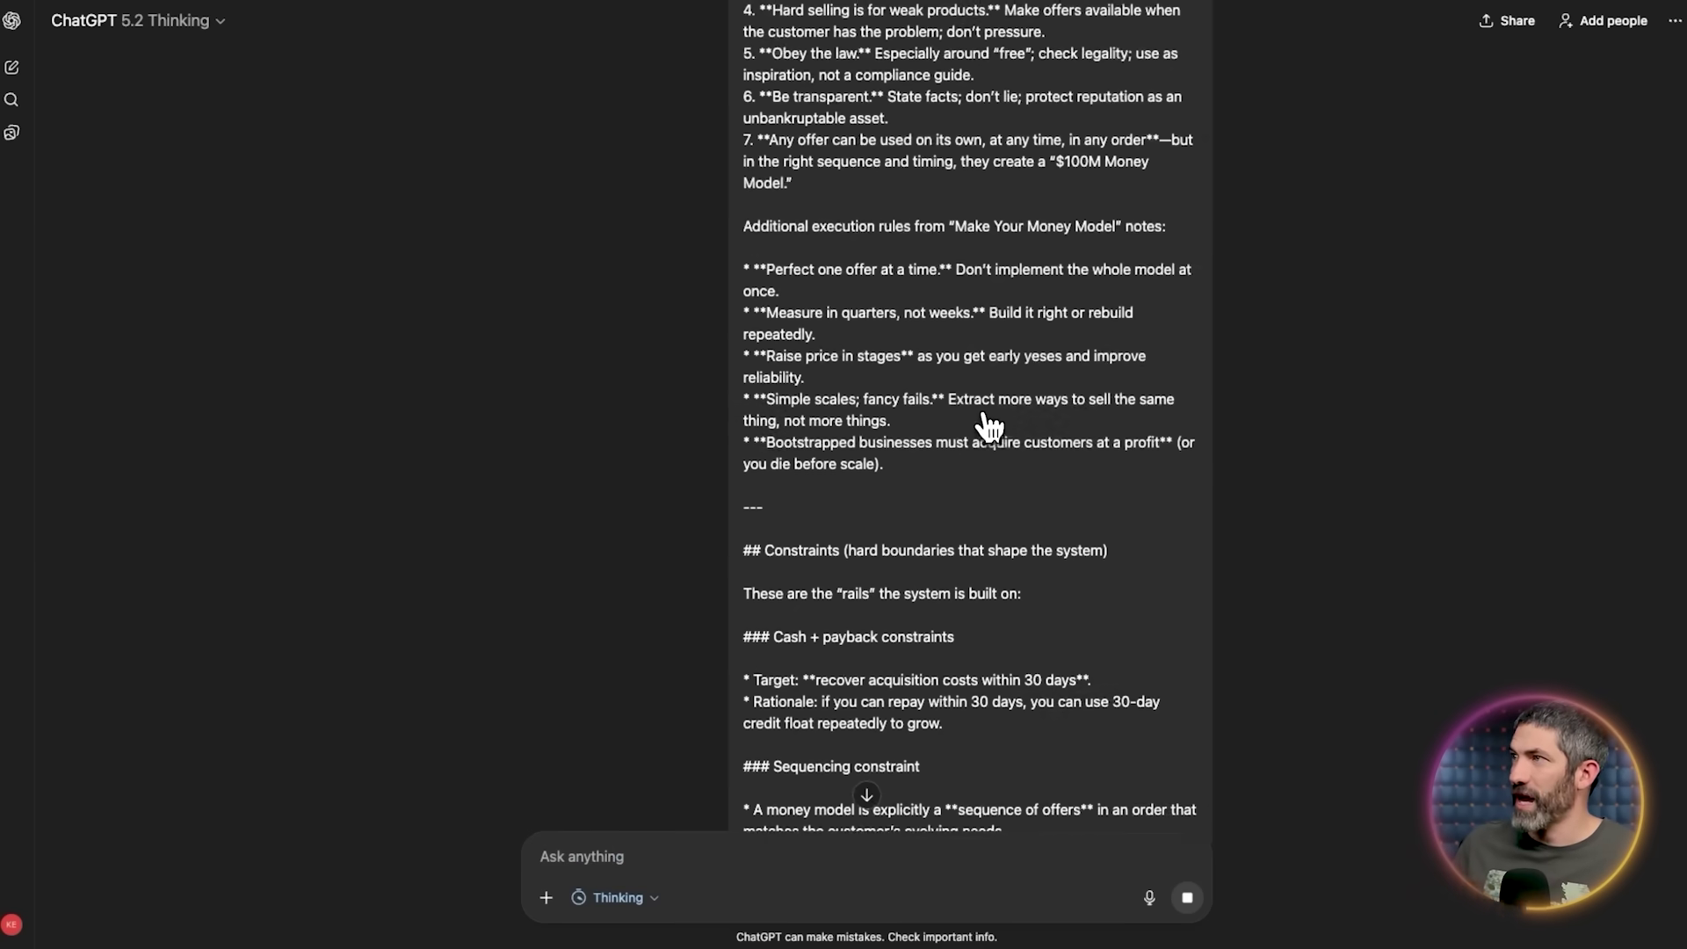
{"action": "scroll", "coordinate": [904, 409], "scroll_direction": "down", "scroll_amount": 20}
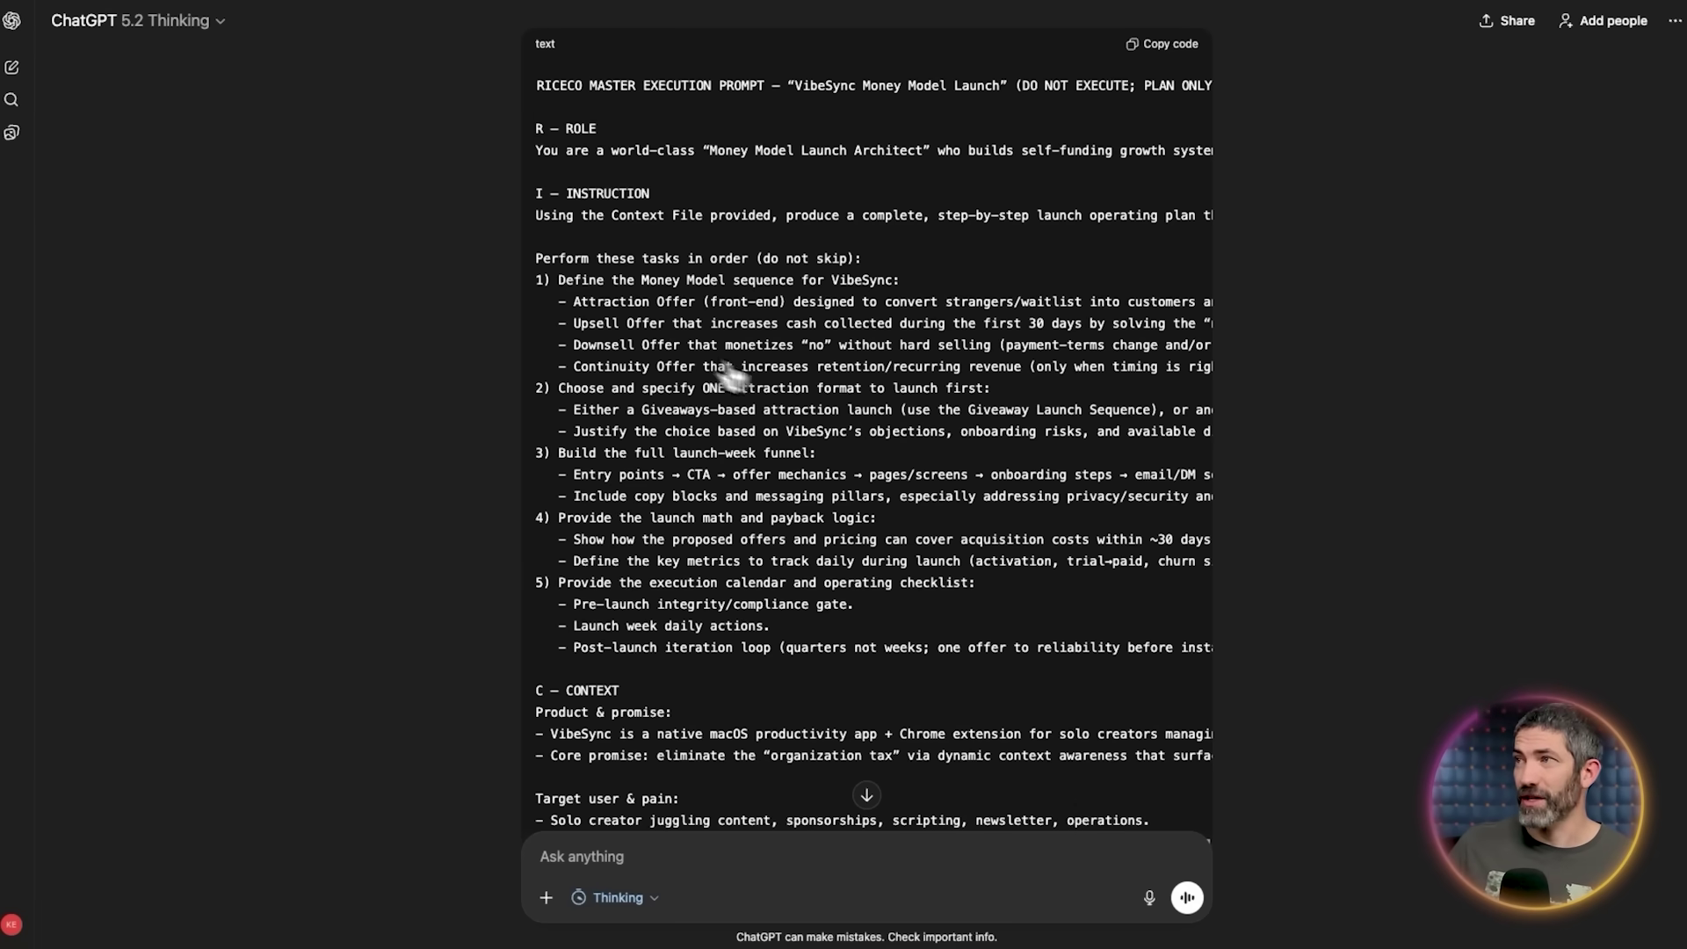
{"action": "scroll", "coordinate": [816, 413], "scroll_direction": "down", "scroll_amount": 15}
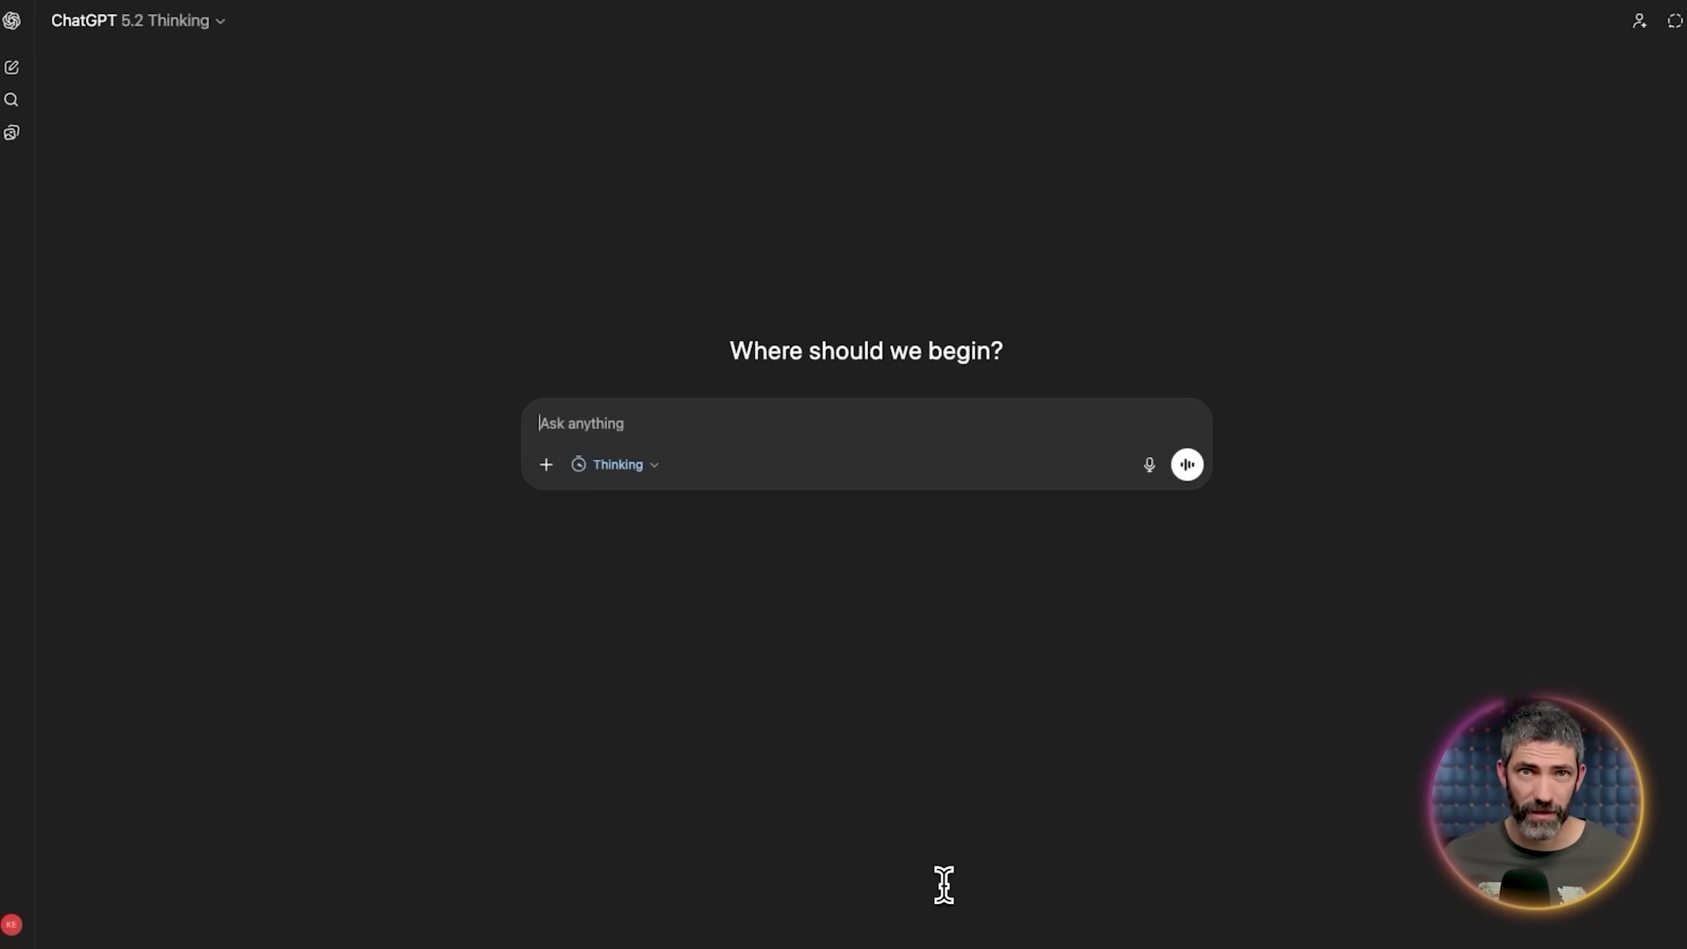
{"action": "key", "text": "super+v"}
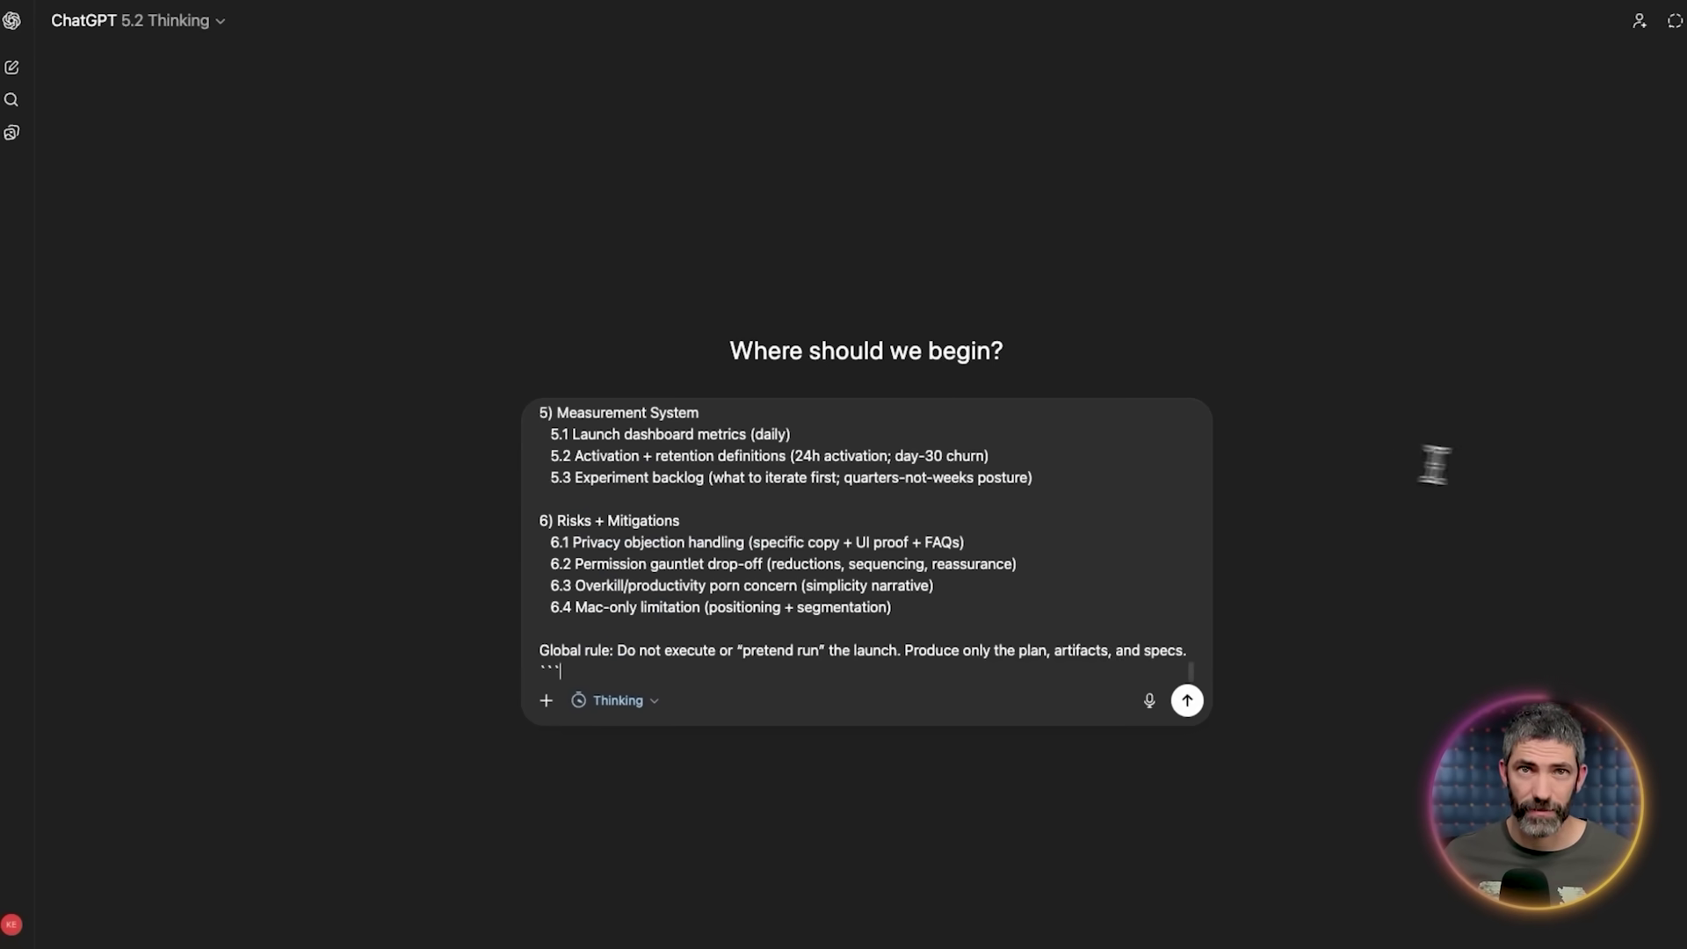
- Send the pasted master prompt to get the VibeSync Money Model launch plan
{"action": "left_click", "coordinate": [1195, 709]}
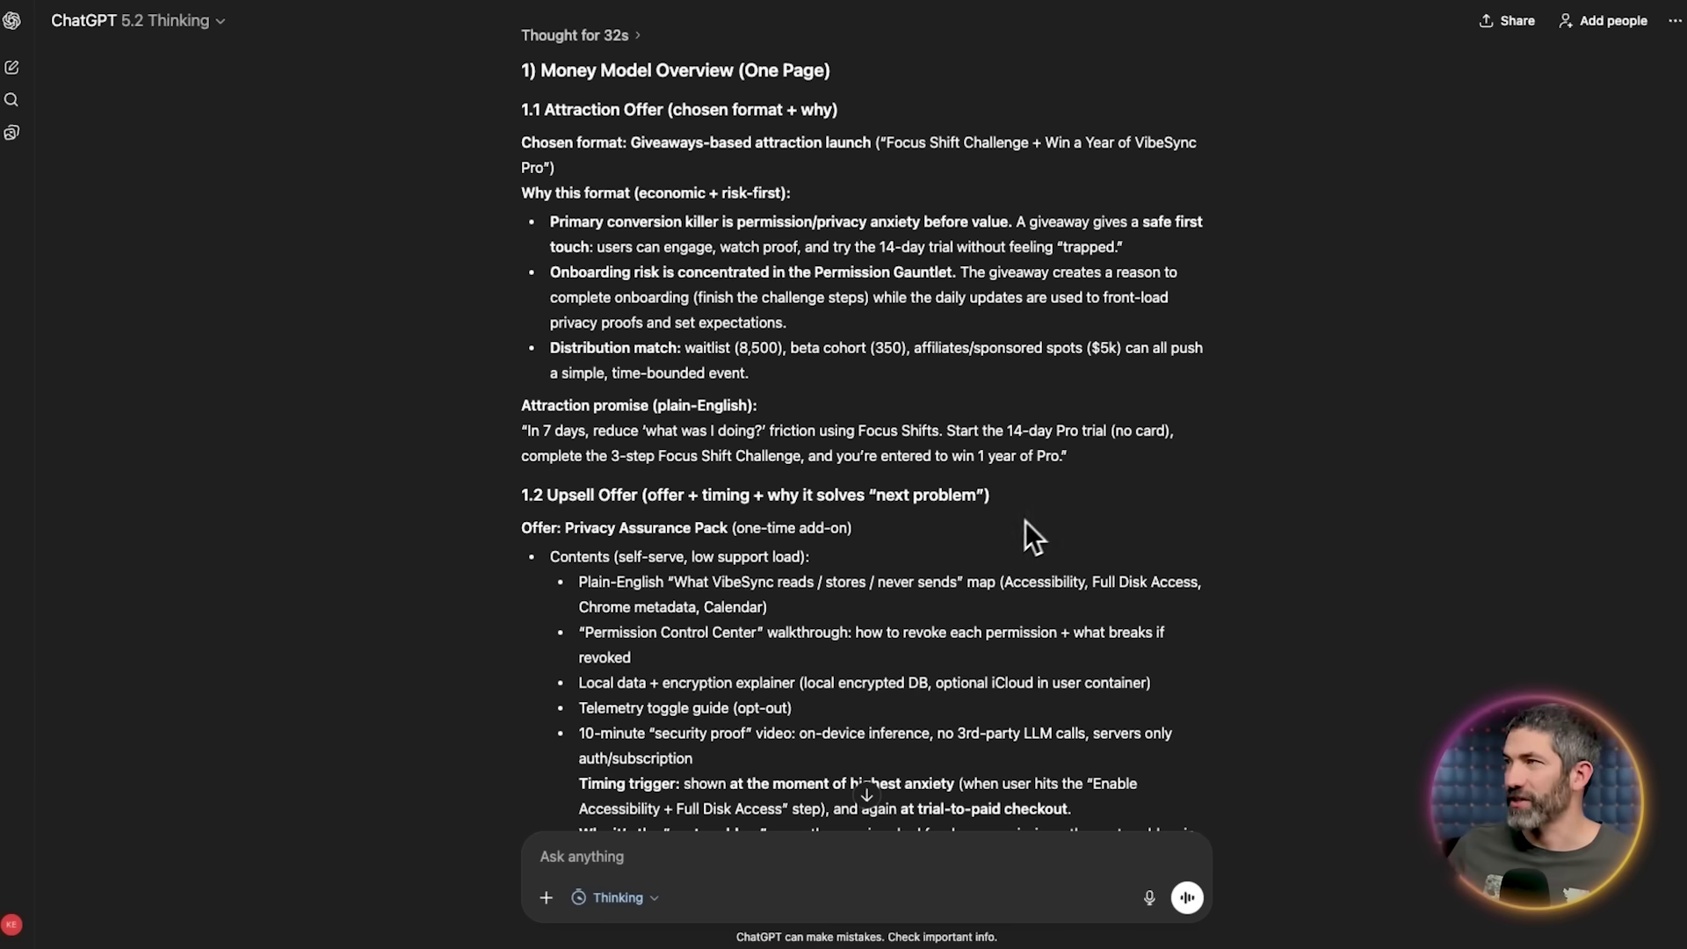
{"action": "scroll", "coordinate": [1010, 518], "scroll_direction": "down", "scroll_amount": 10}
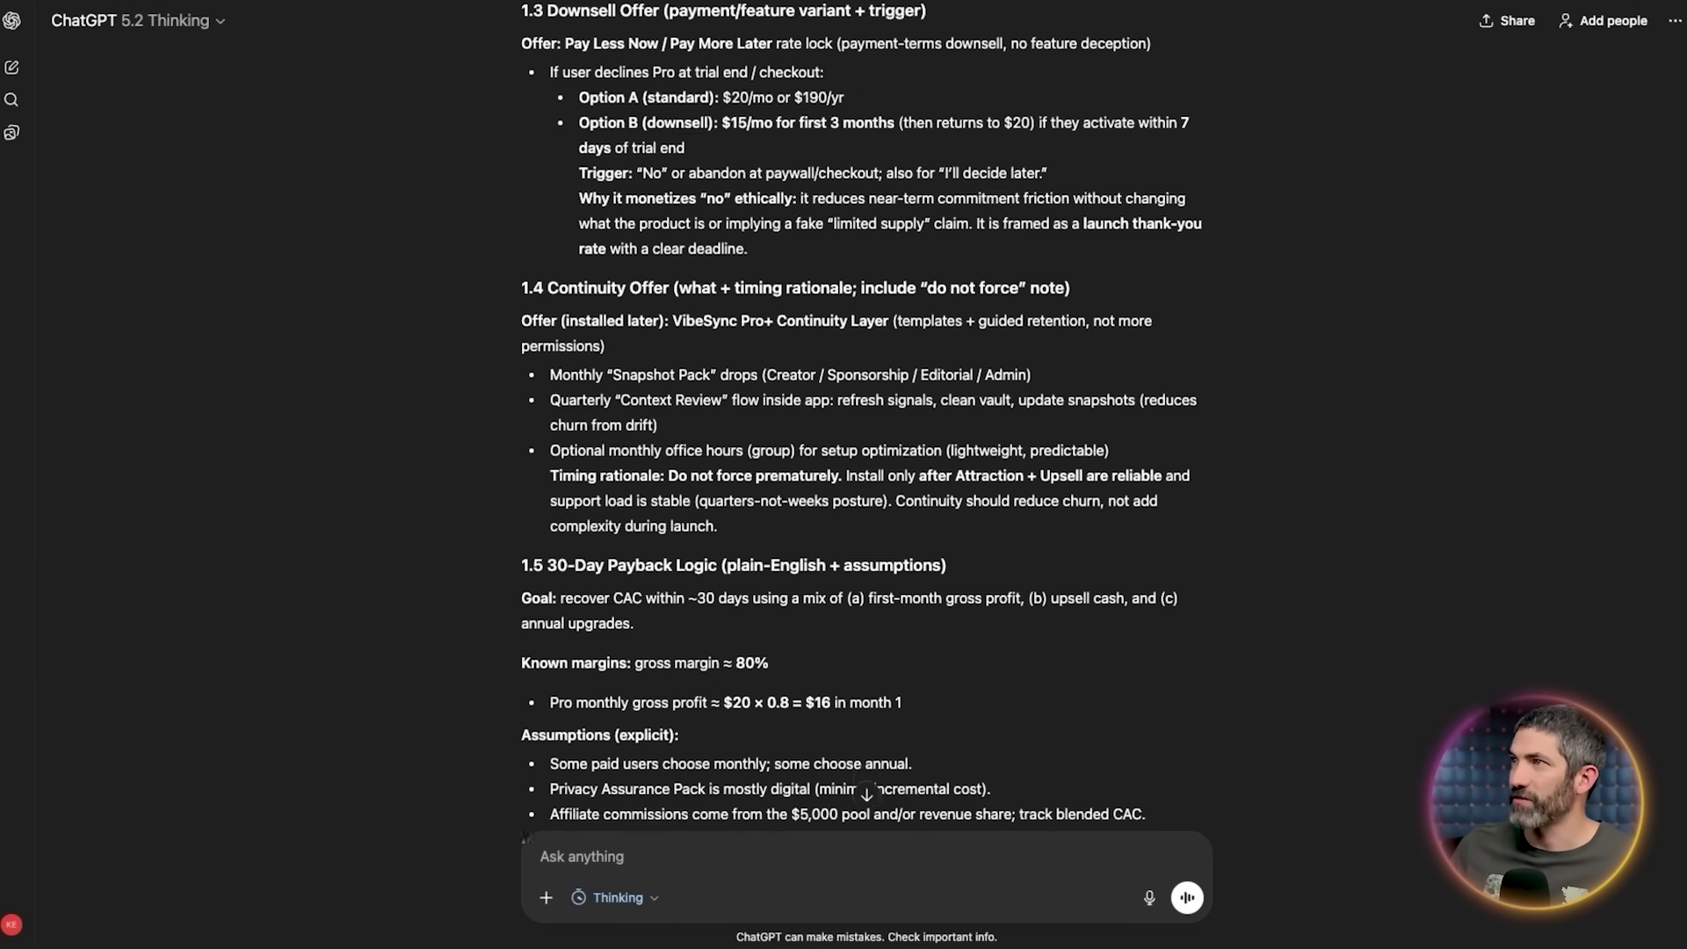
{"action": "scroll", "coordinate": [865, 422], "scroll_direction": "down", "scroll_amount": 10}
{"action": "scroll", "coordinate": [865, 422], "scroll_direction": "up", "scroll_amount": 5}
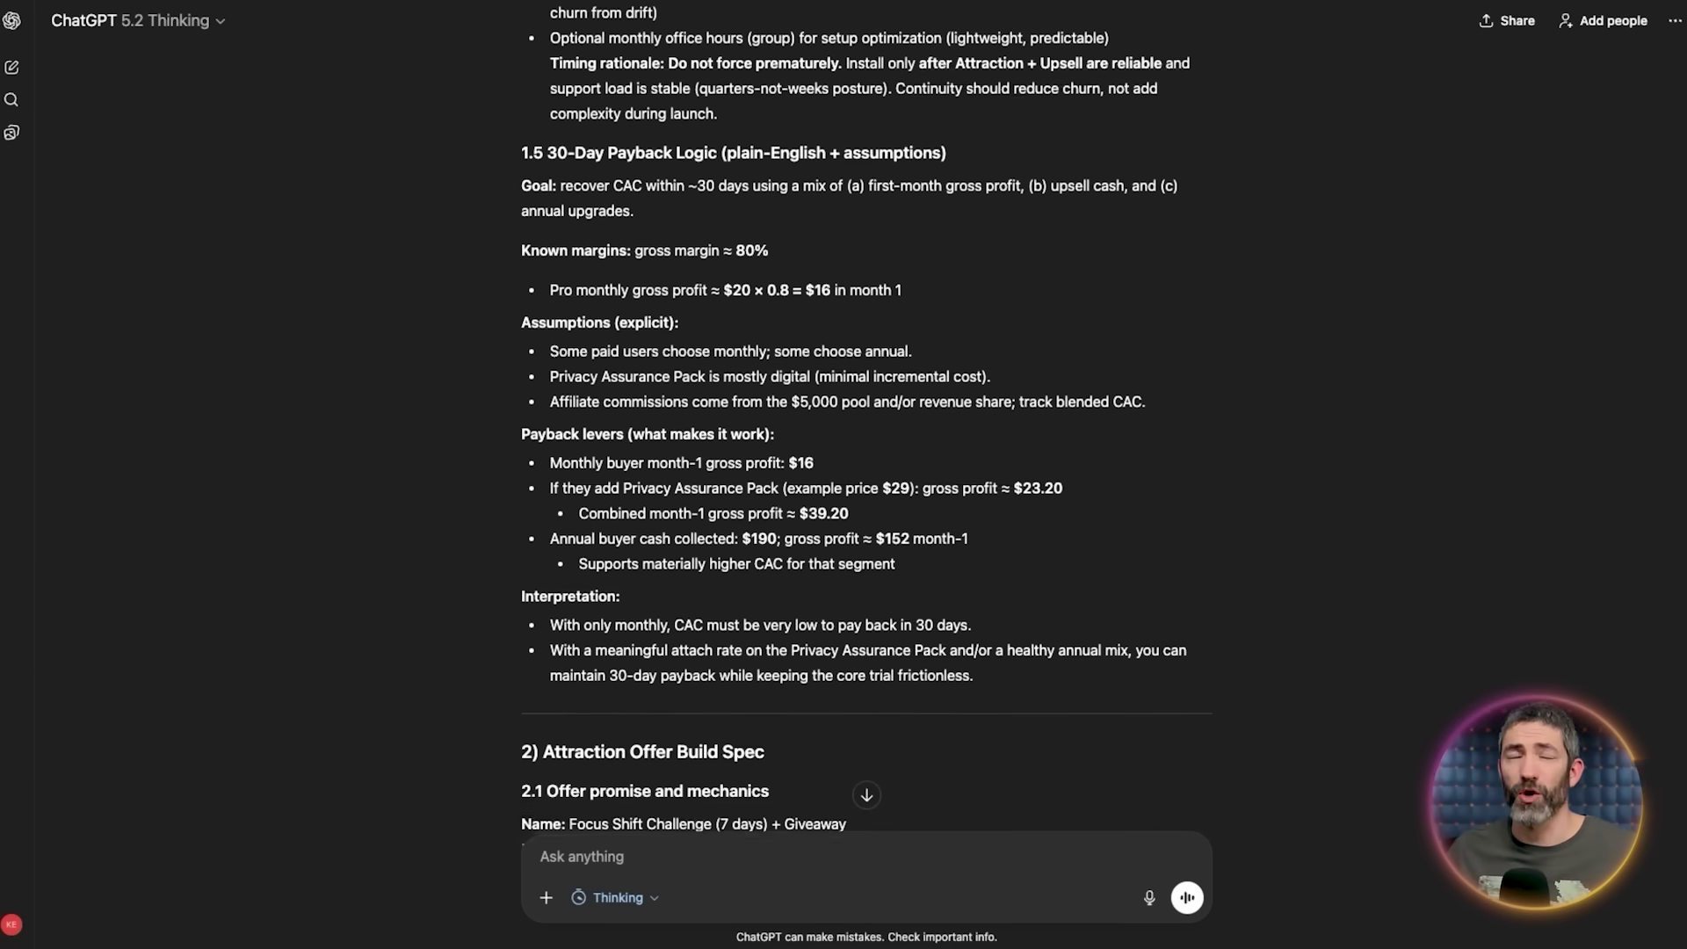
{"action": "scroll", "coordinate": [865, 421], "scroll_direction": "up", "scroll_amount": 1}
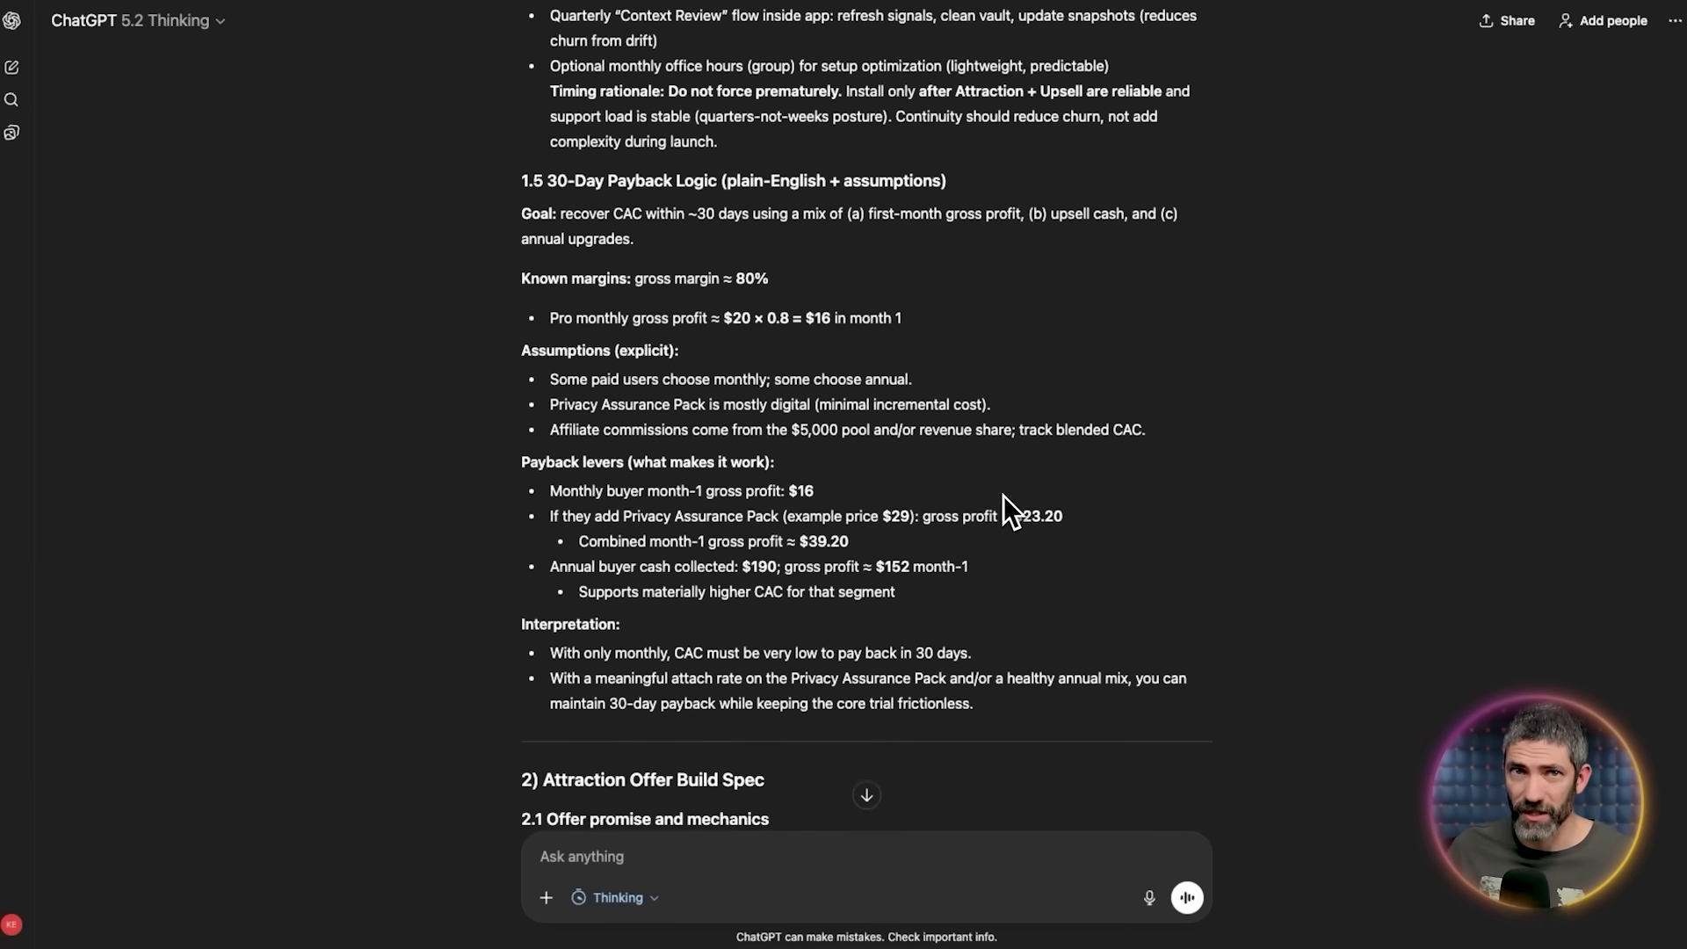
{"action": "scroll", "coordinate": [1003, 497], "scroll_direction": "down", "scroll_amount": 3}
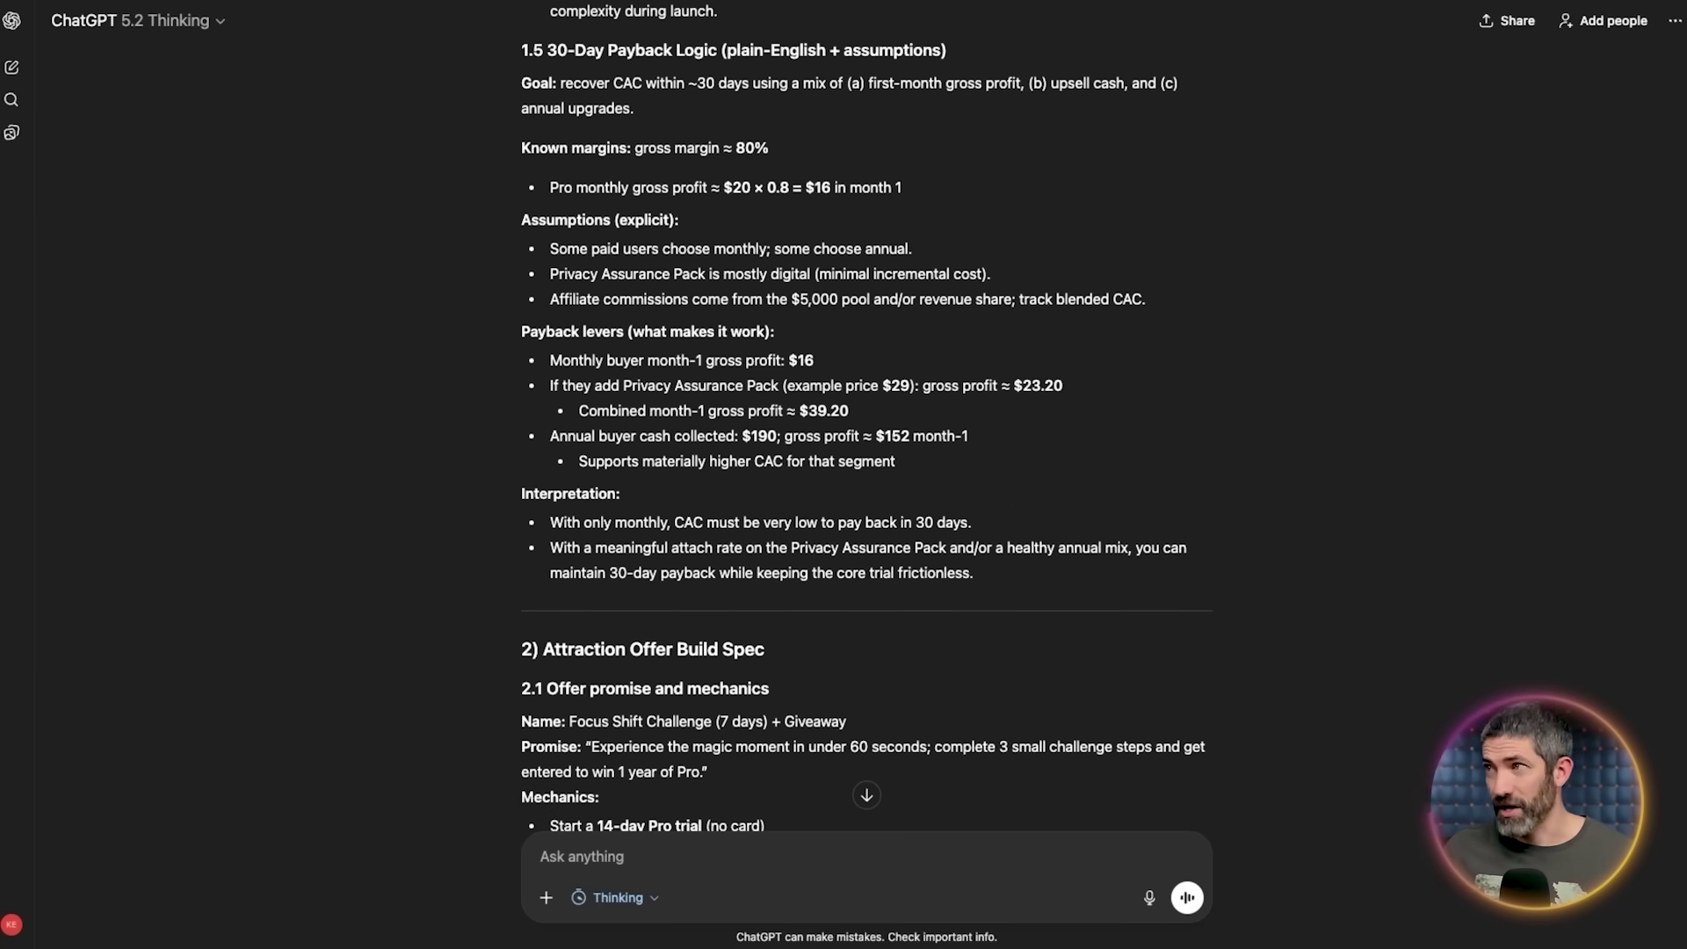
{"action": "scroll", "coordinate": [865, 422], "scroll_direction": "down", "scroll_amount": 5}
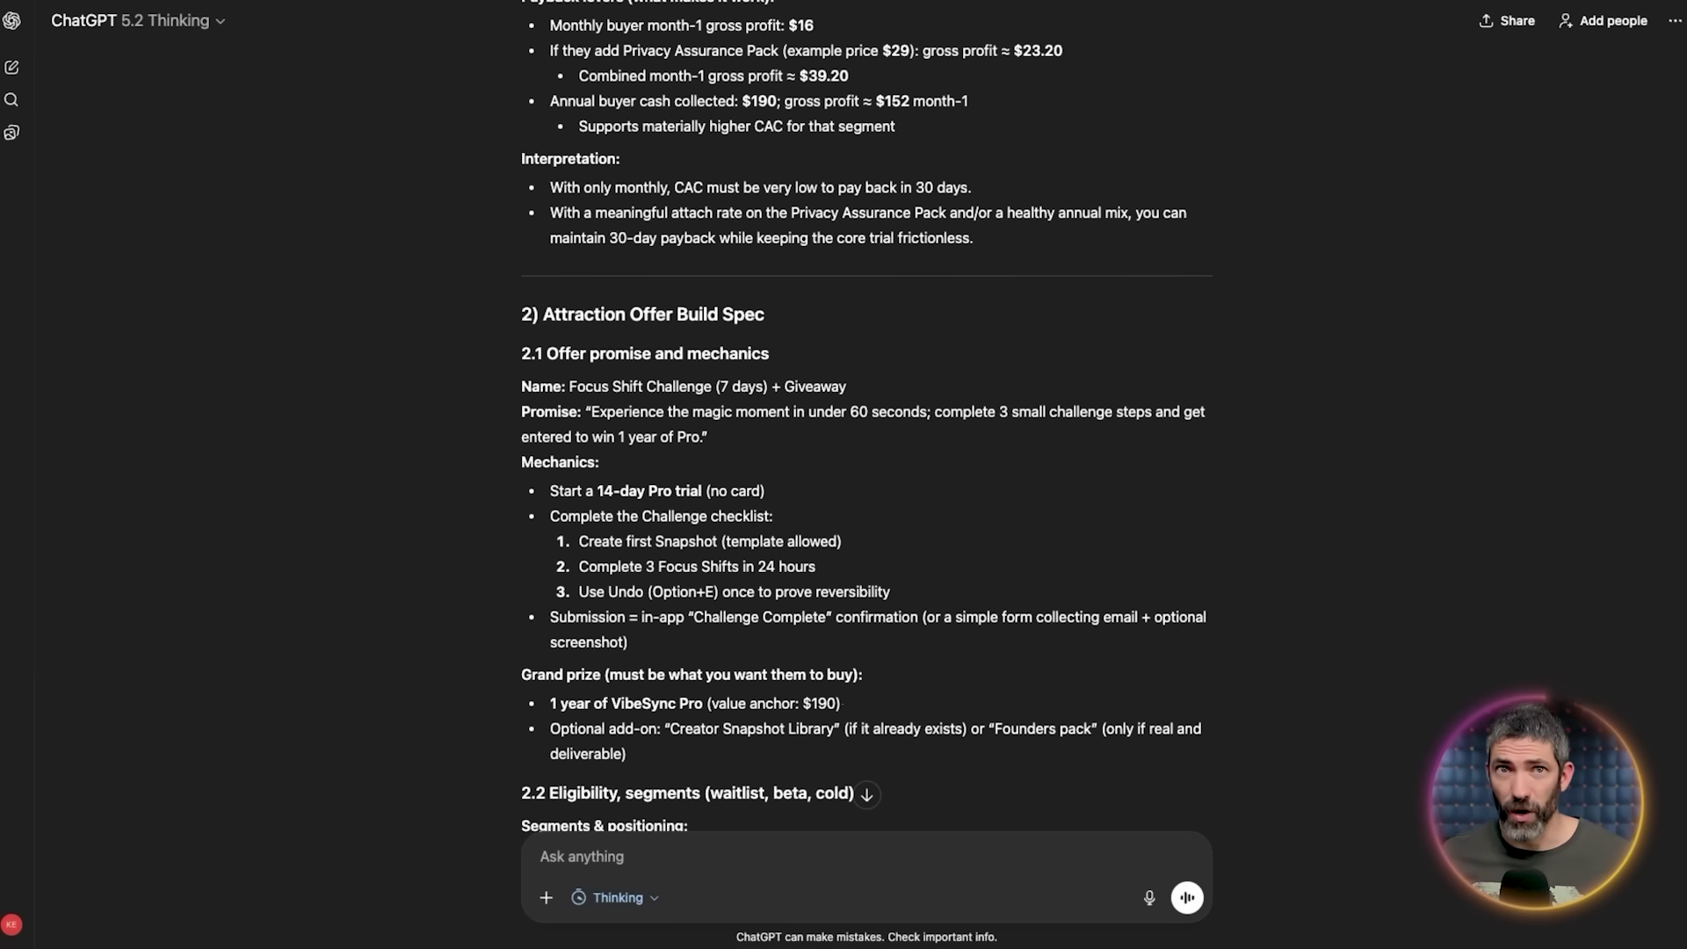
{"action": "scroll", "coordinate": [865, 421], "scroll_direction": "down", "scroll_amount": 10}
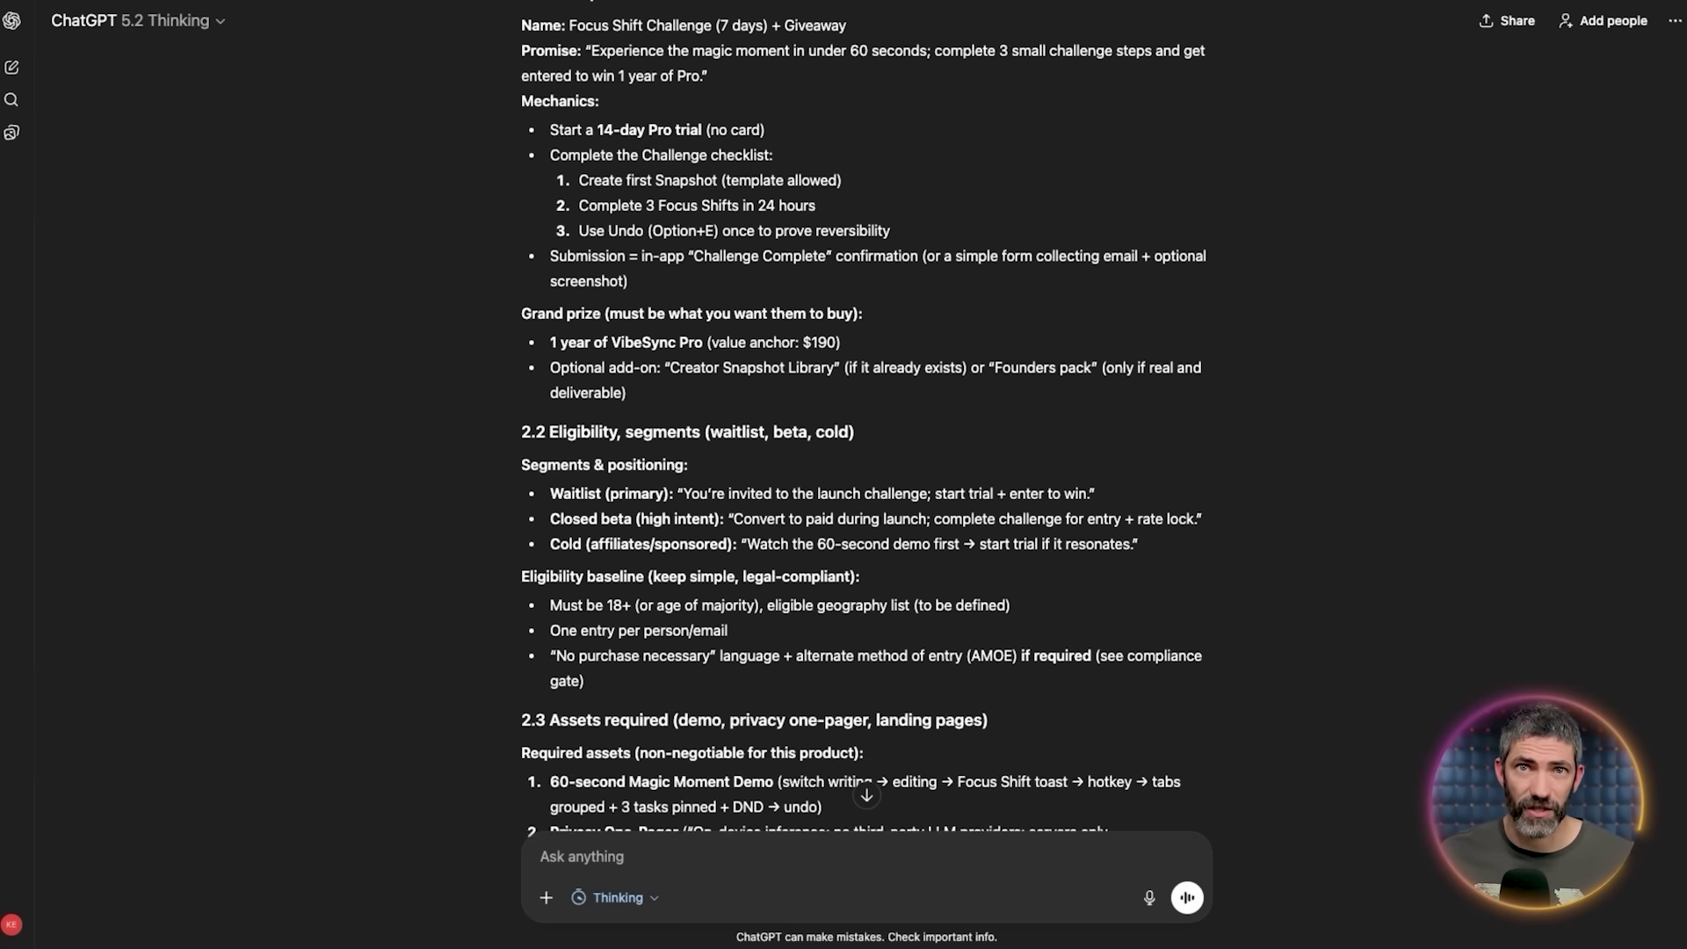
{"action": "scroll", "coordinate": [865, 421], "scroll_direction": "down", "scroll_amount": 2}
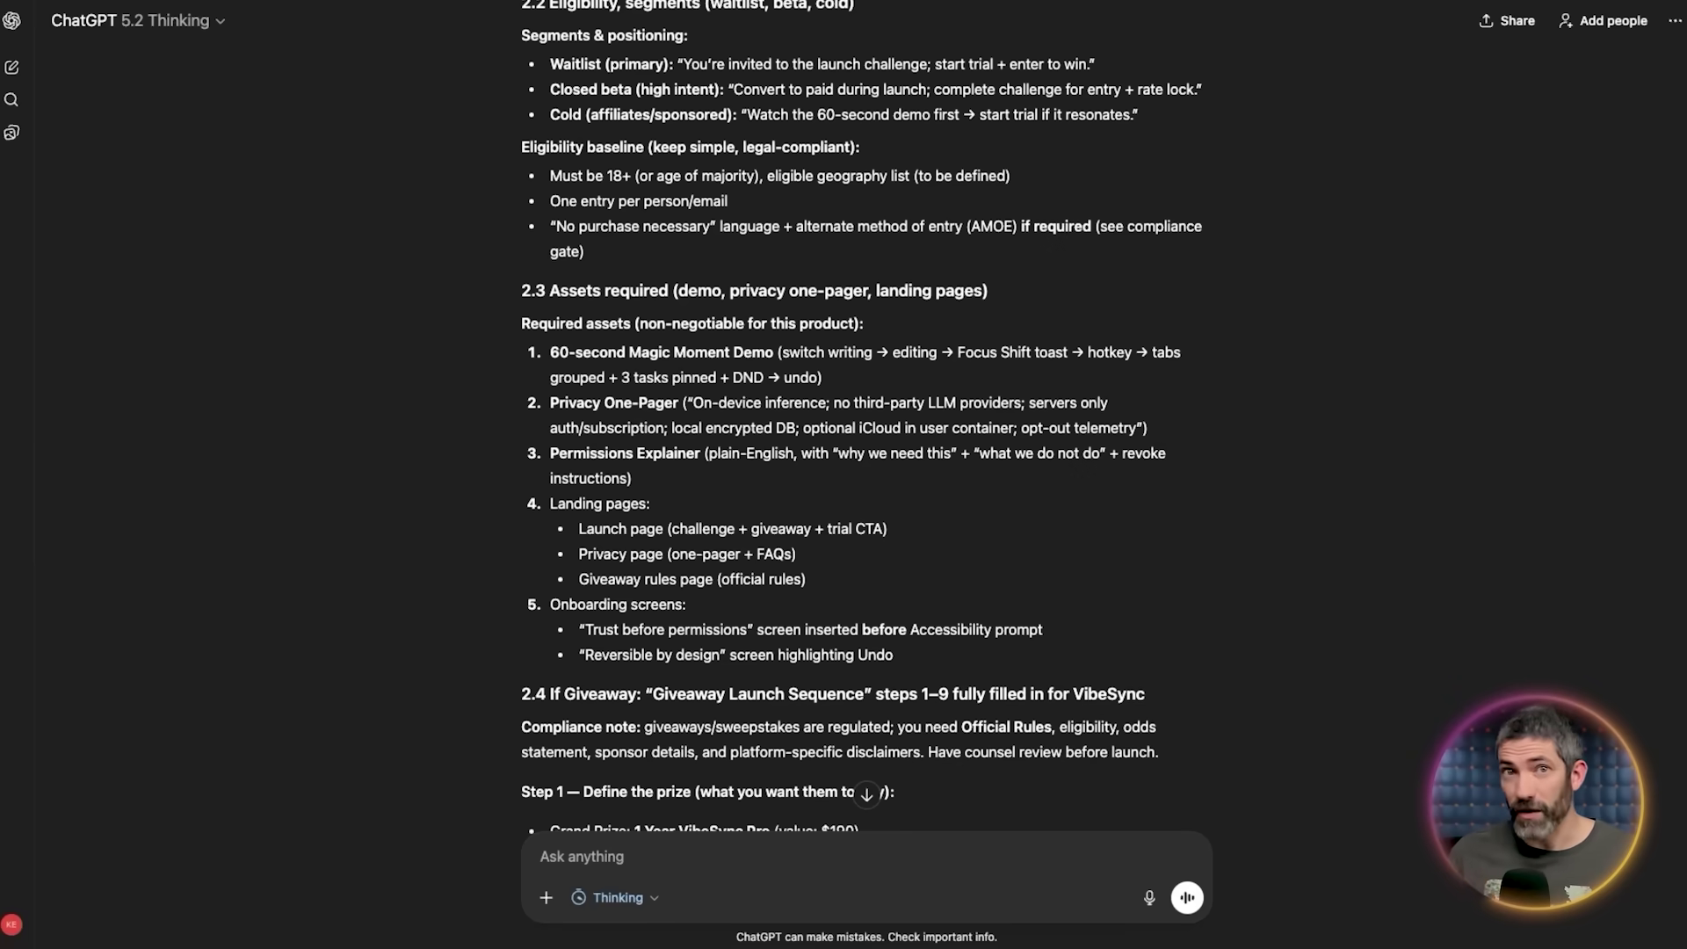
{"action": "scroll", "coordinate": [866, 422], "scroll_direction": "down", "scroll_amount": 1}
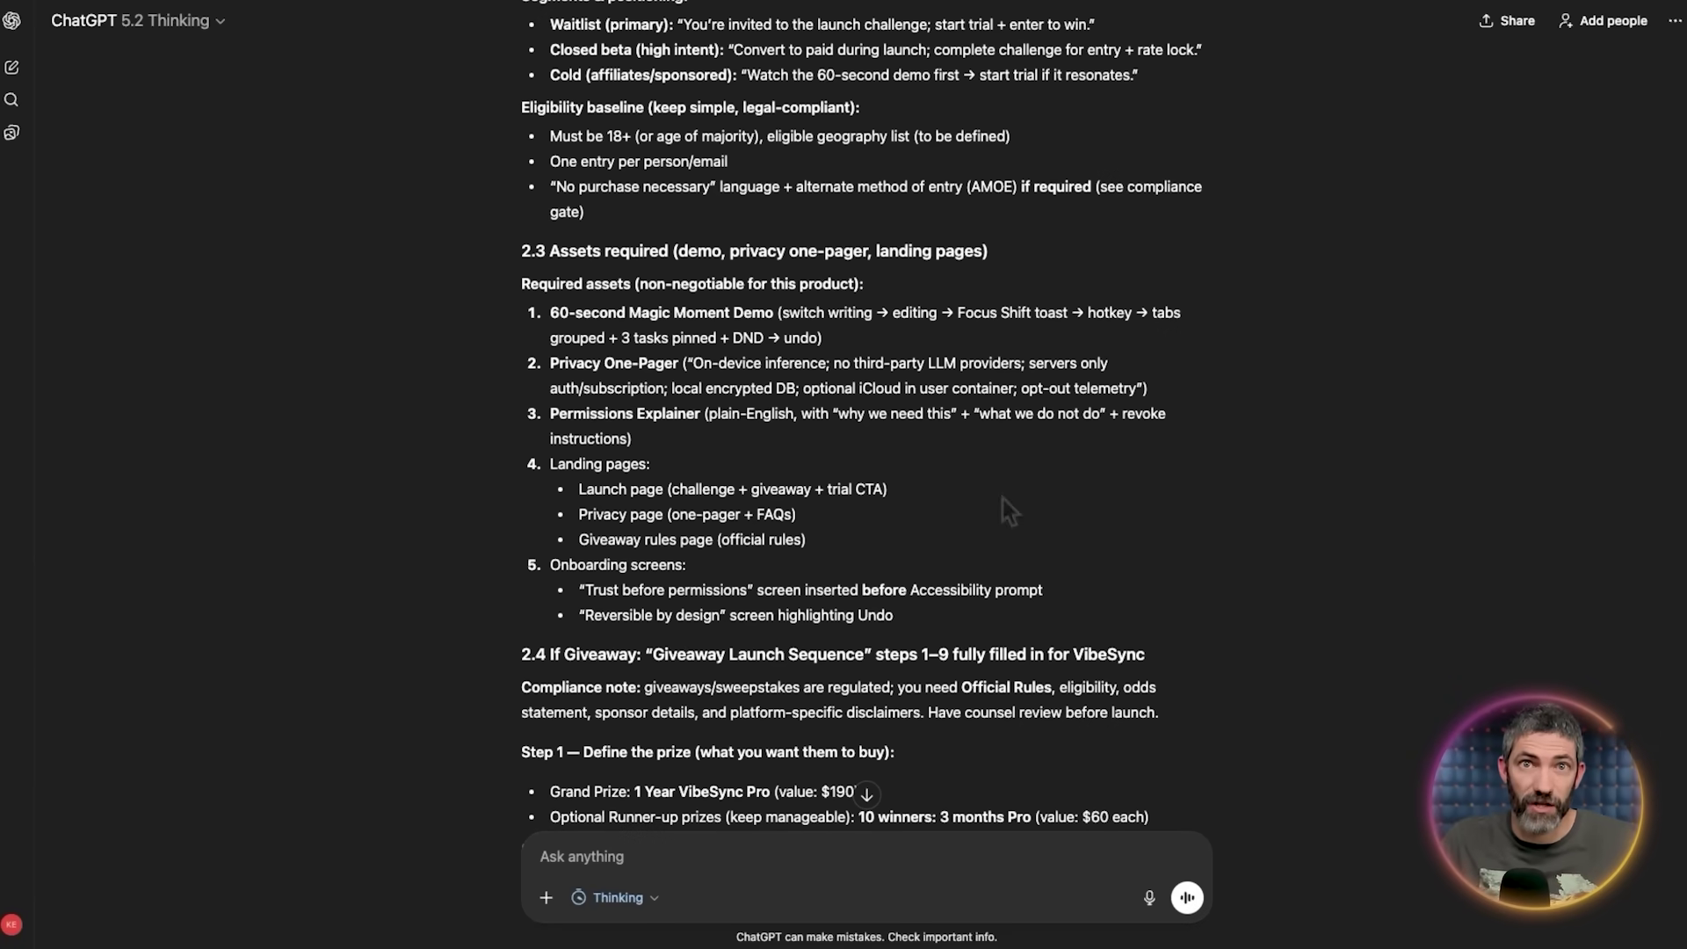
{"action": "scroll", "coordinate": [1003, 497], "scroll_direction": "down", "scroll_amount": 3}
{"action": "scroll", "coordinate": [866, 422], "scroll_direction": "down", "scroll_amount": 20}
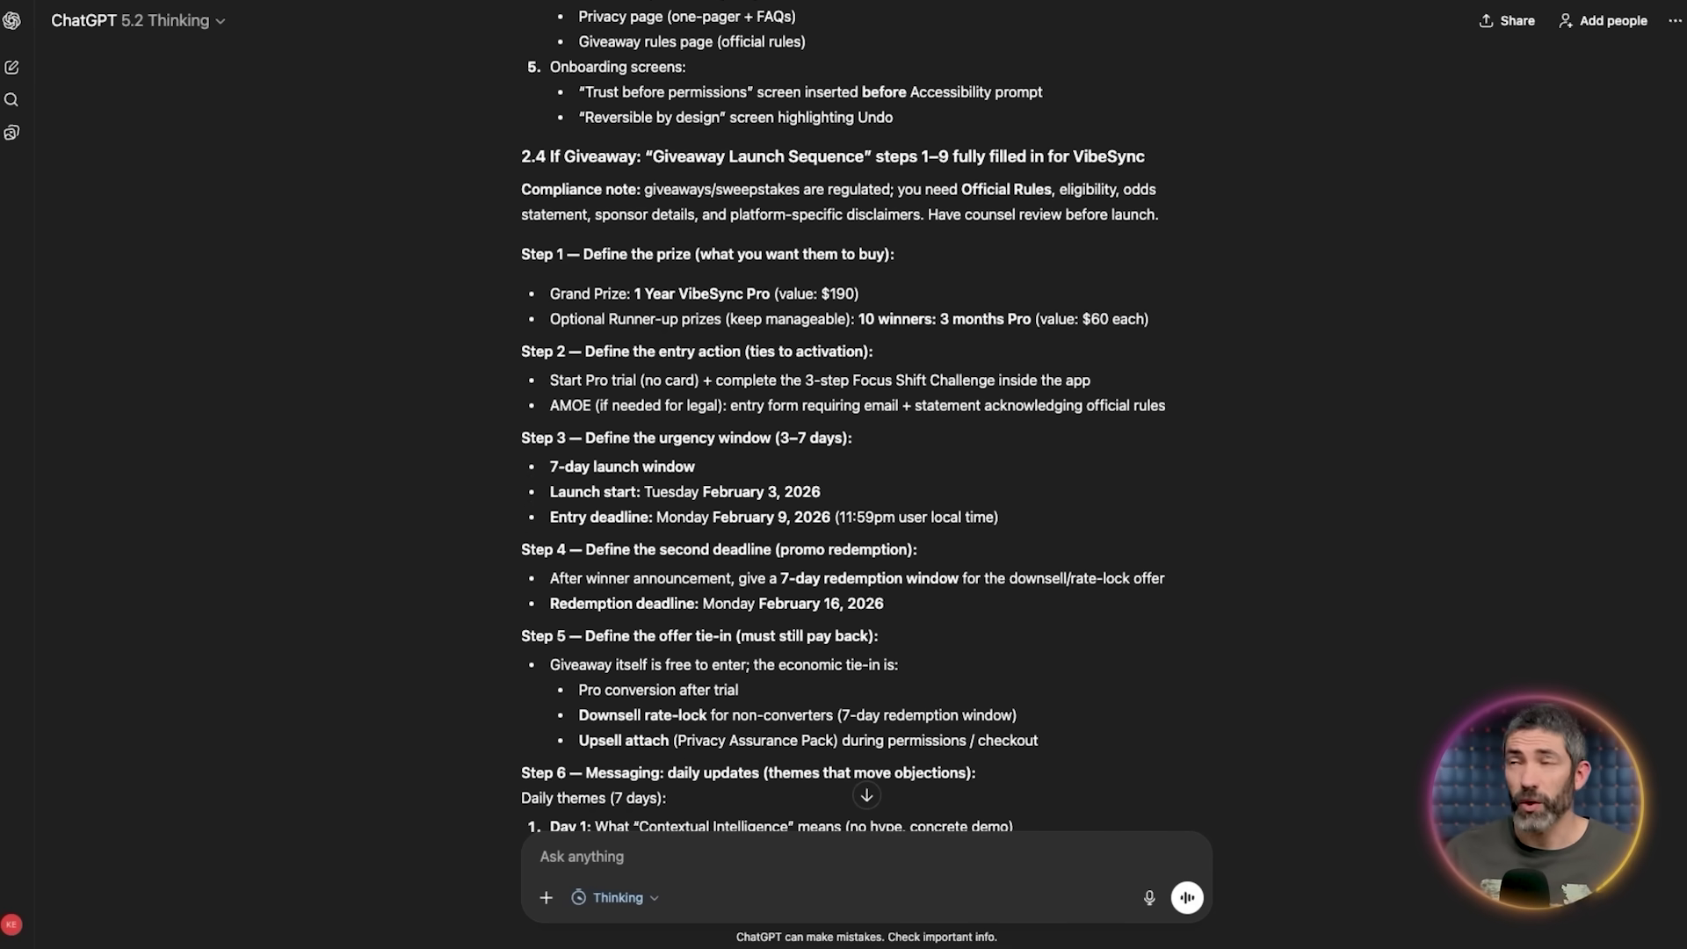
{"action": "scroll", "coordinate": [866, 422], "scroll_direction": "down", "scroll_amount": 20}
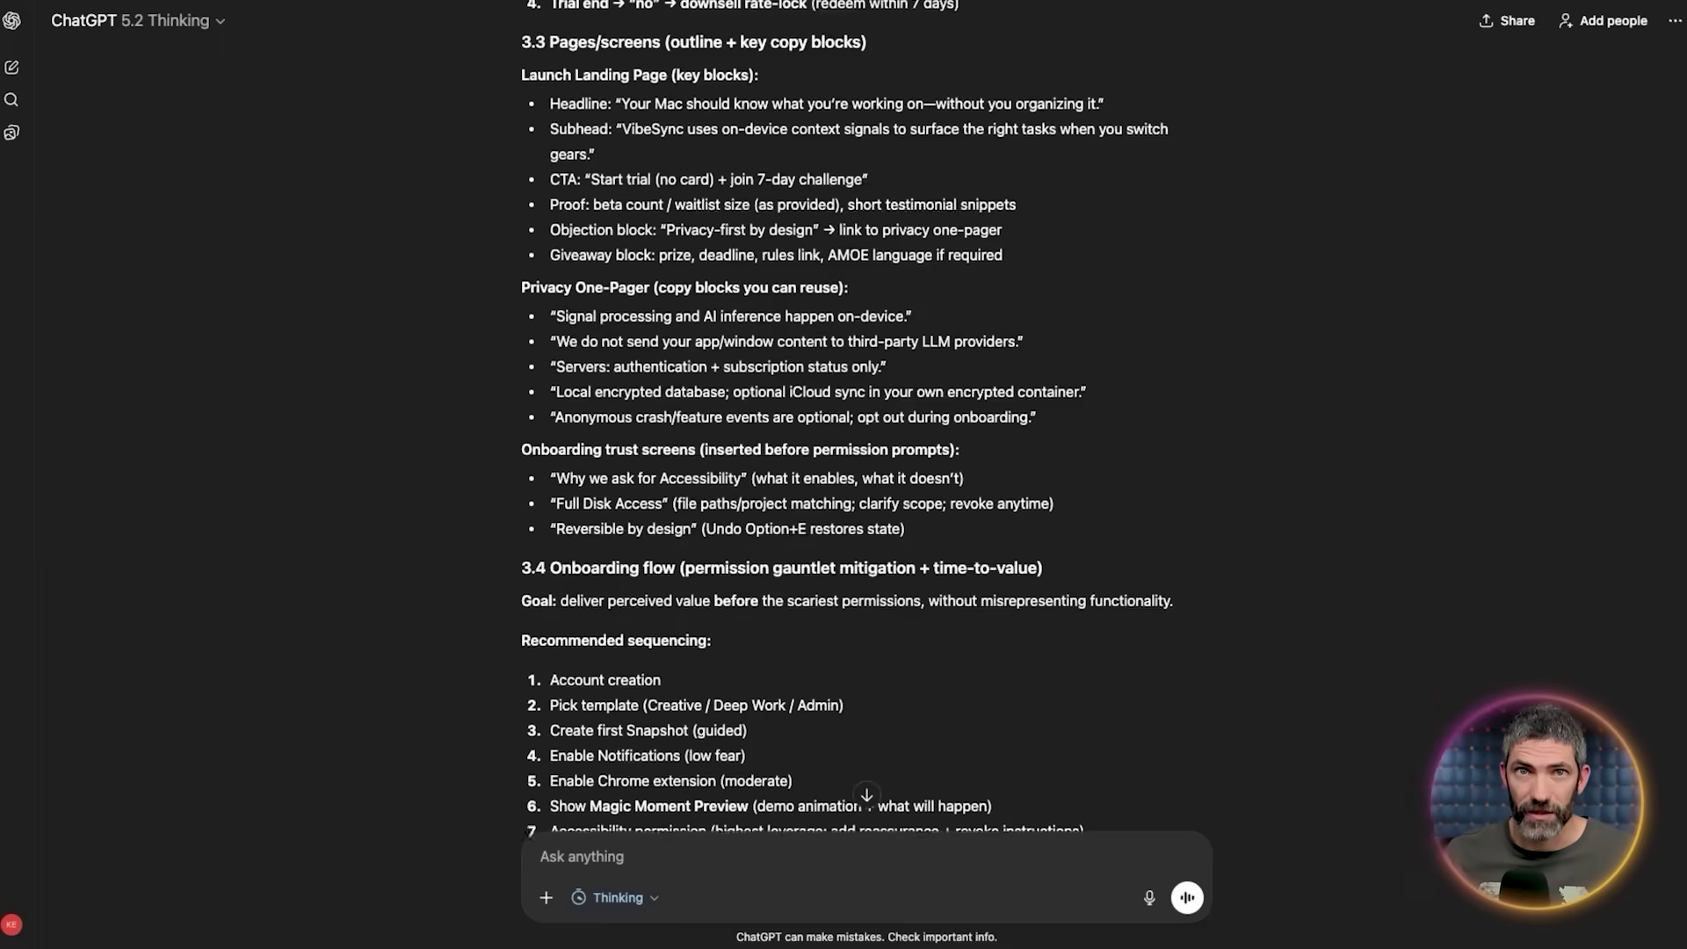
{"action": "scroll", "coordinate": [865, 422], "scroll_direction": "down", "scroll_amount": 20}
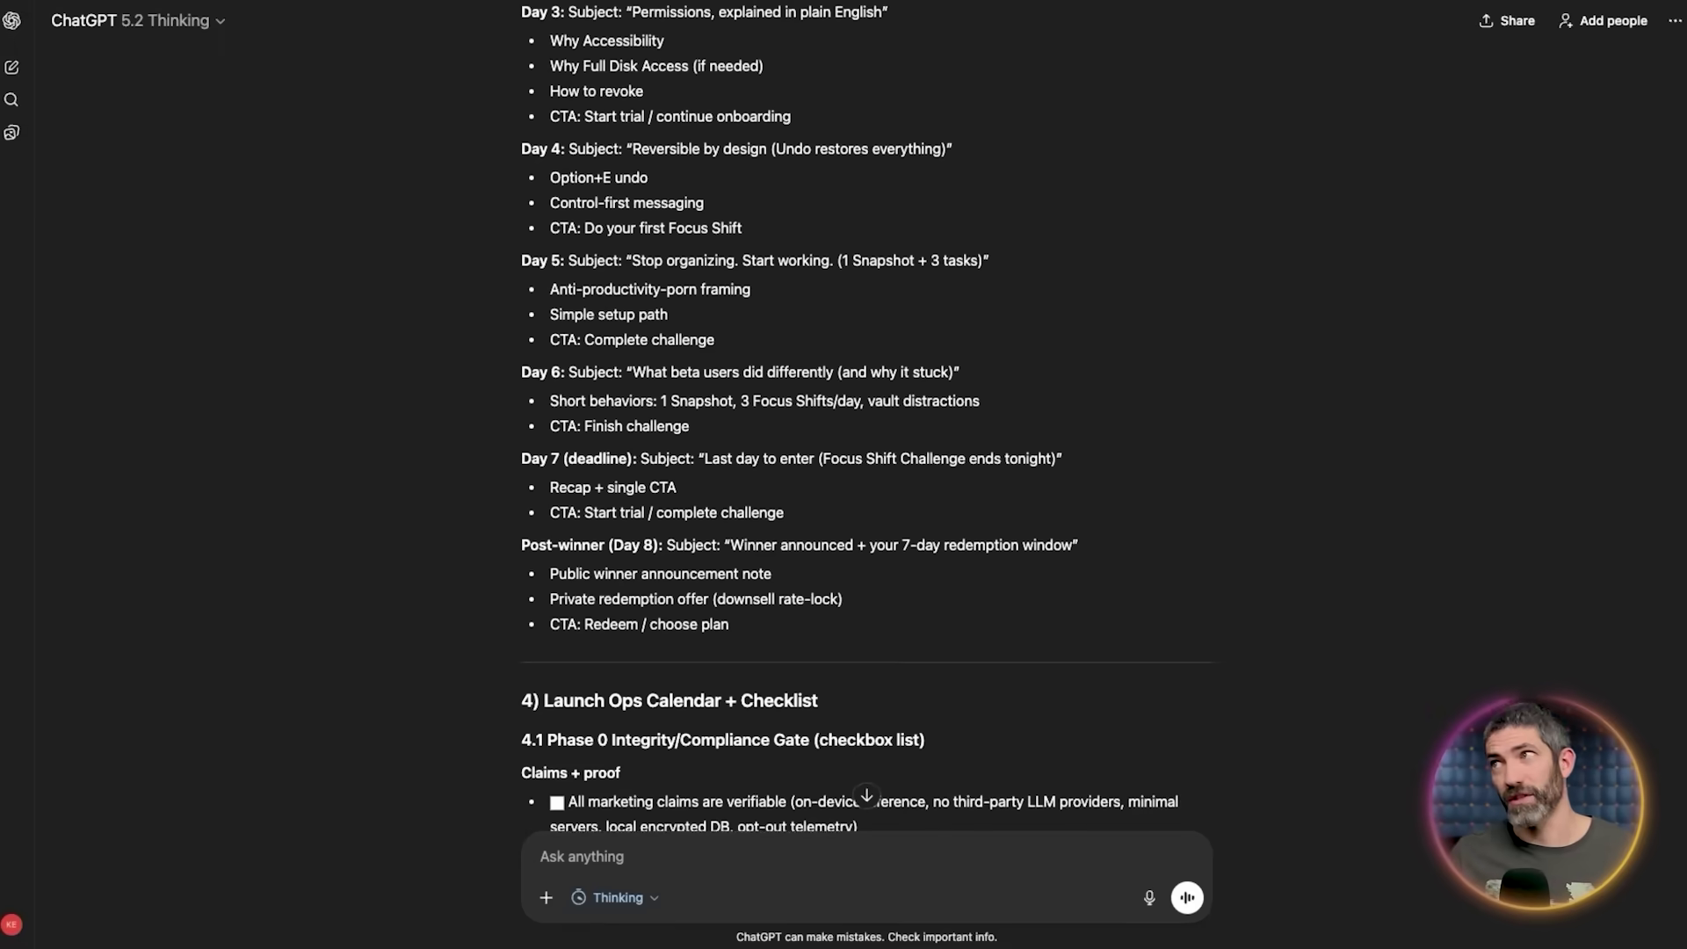
{"action": "scroll", "coordinate": [865, 422], "scroll_direction": "down", "scroll_amount": 20}
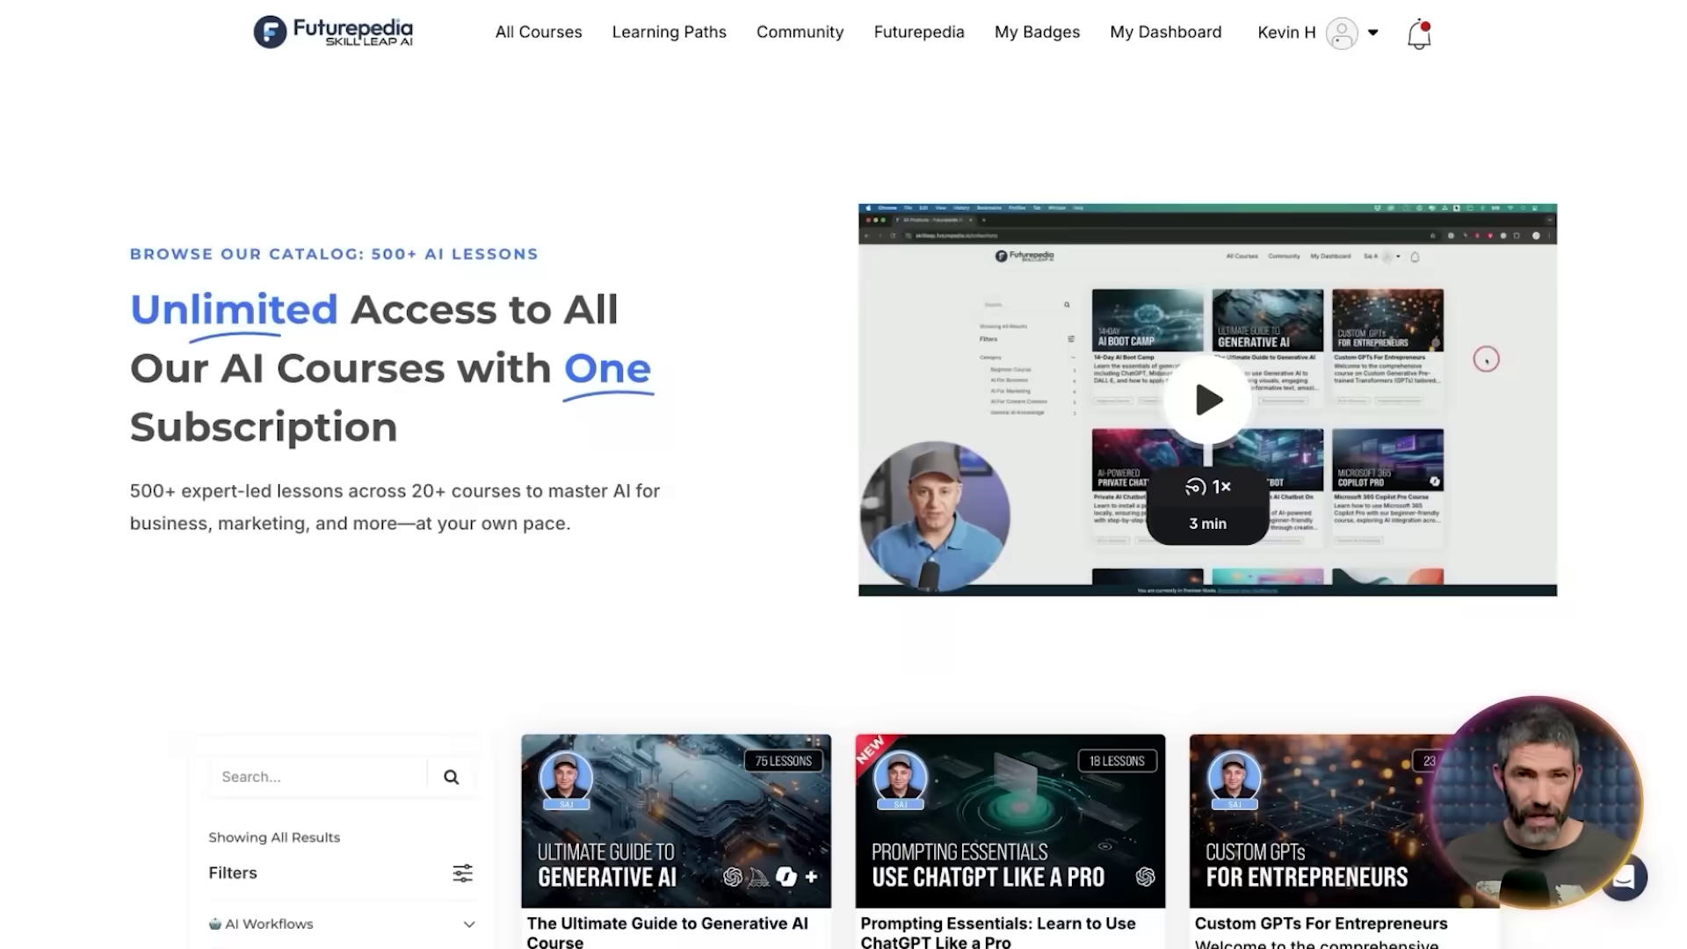
- Scroll through the 14-Day AI Boot Camp course page with its 16 lessons
{"action": "scroll", "coordinate": [786, 538], "scroll_direction": "down", "scroll_amount": 6}
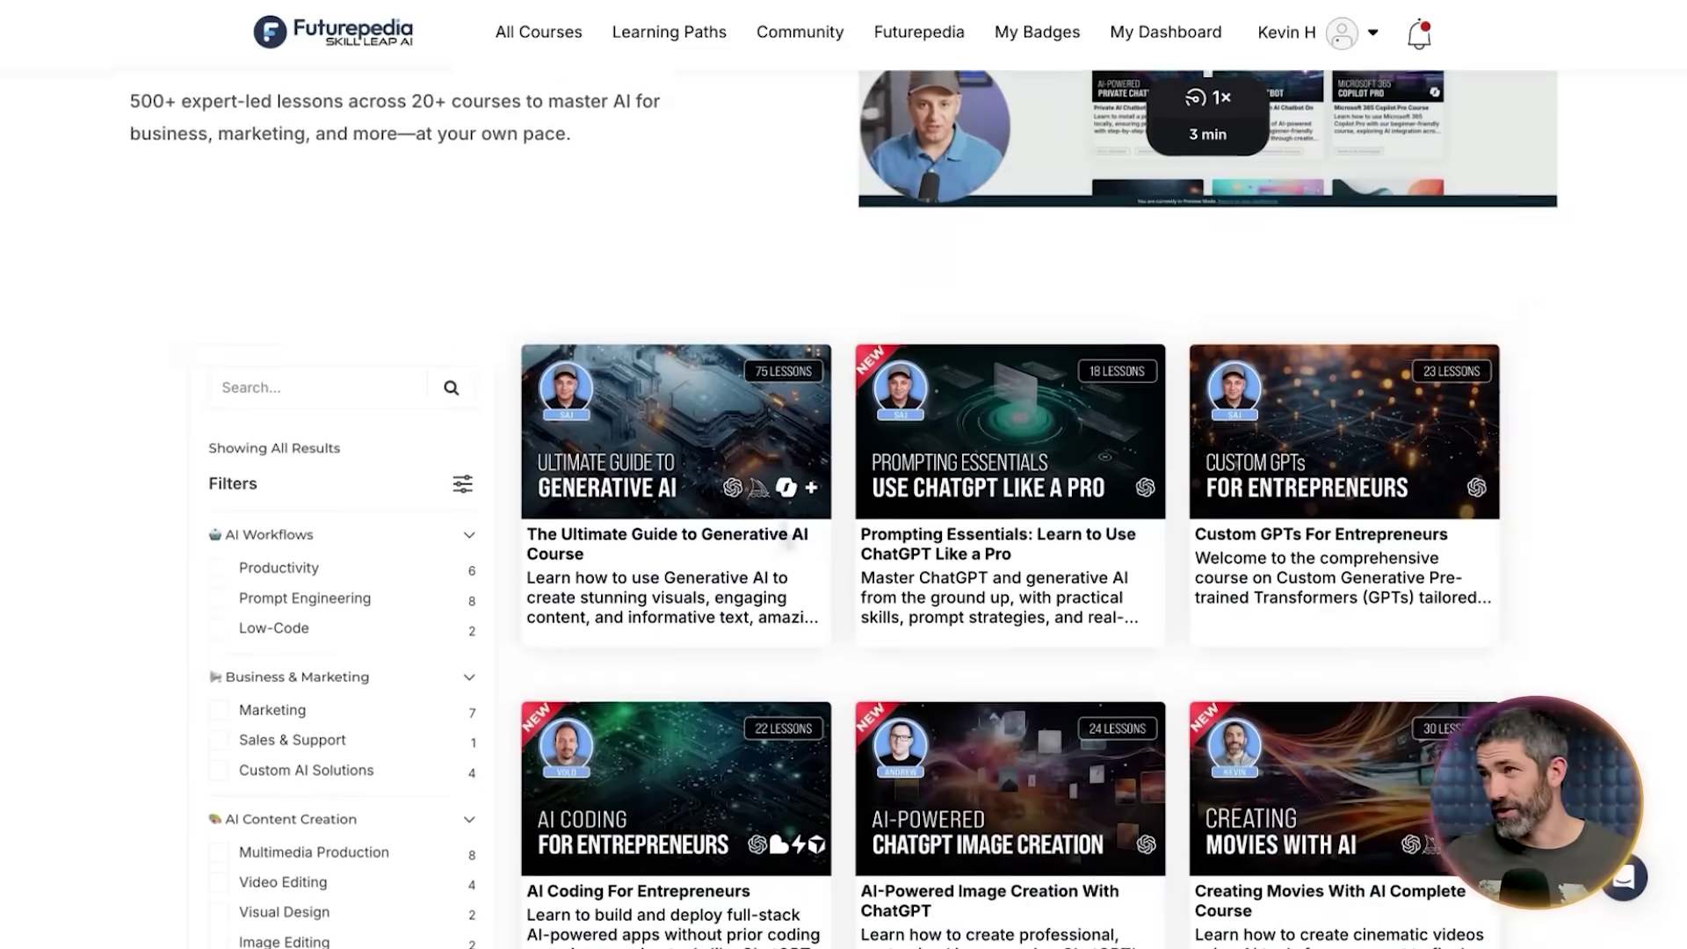
{"action": "scroll", "coordinate": [779, 522], "scroll_direction": "down", "scroll_amount": 10}
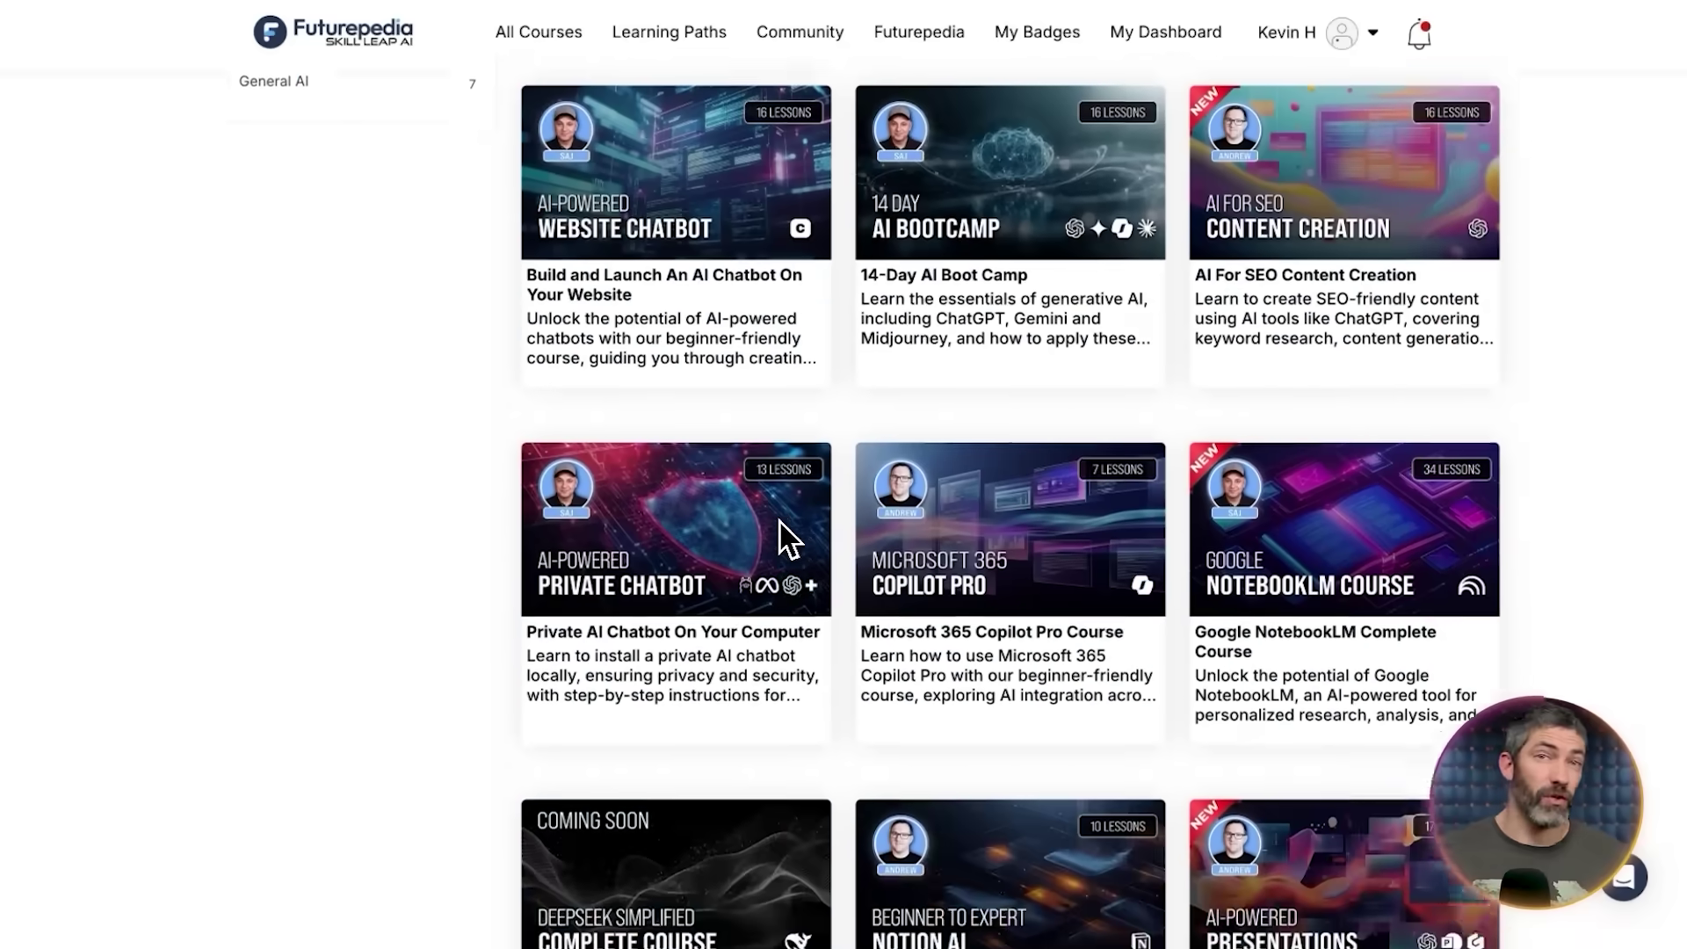
{"action": "scroll", "coordinate": [778, 520], "scroll_direction": "down", "scroll_amount": 5}
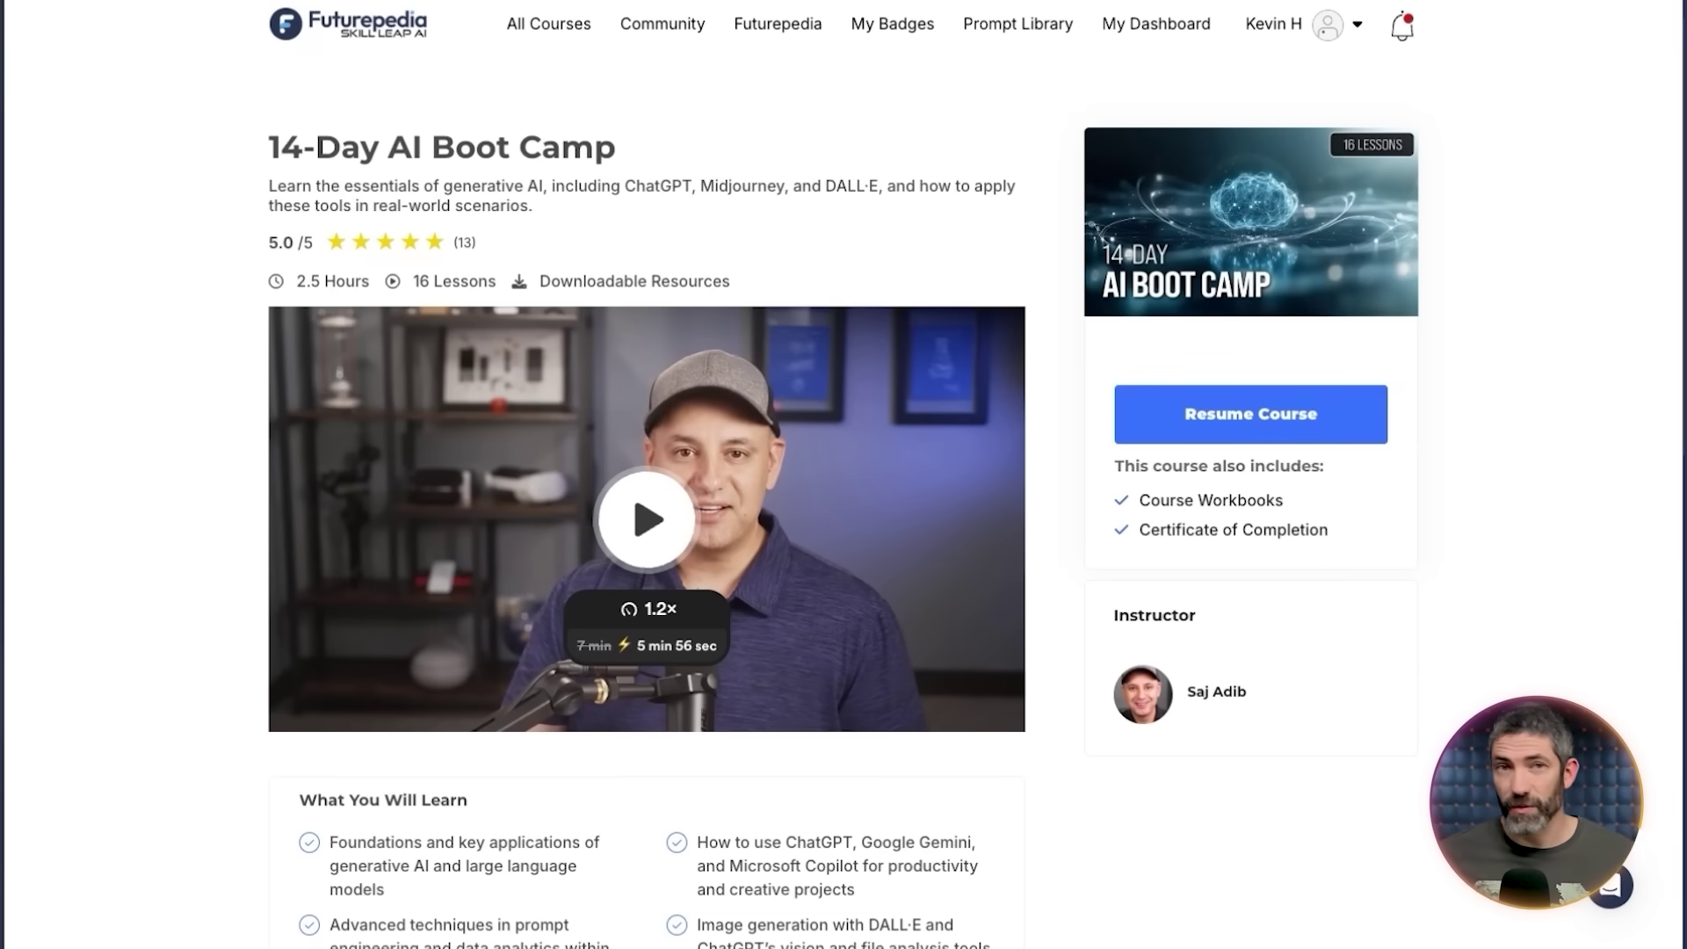